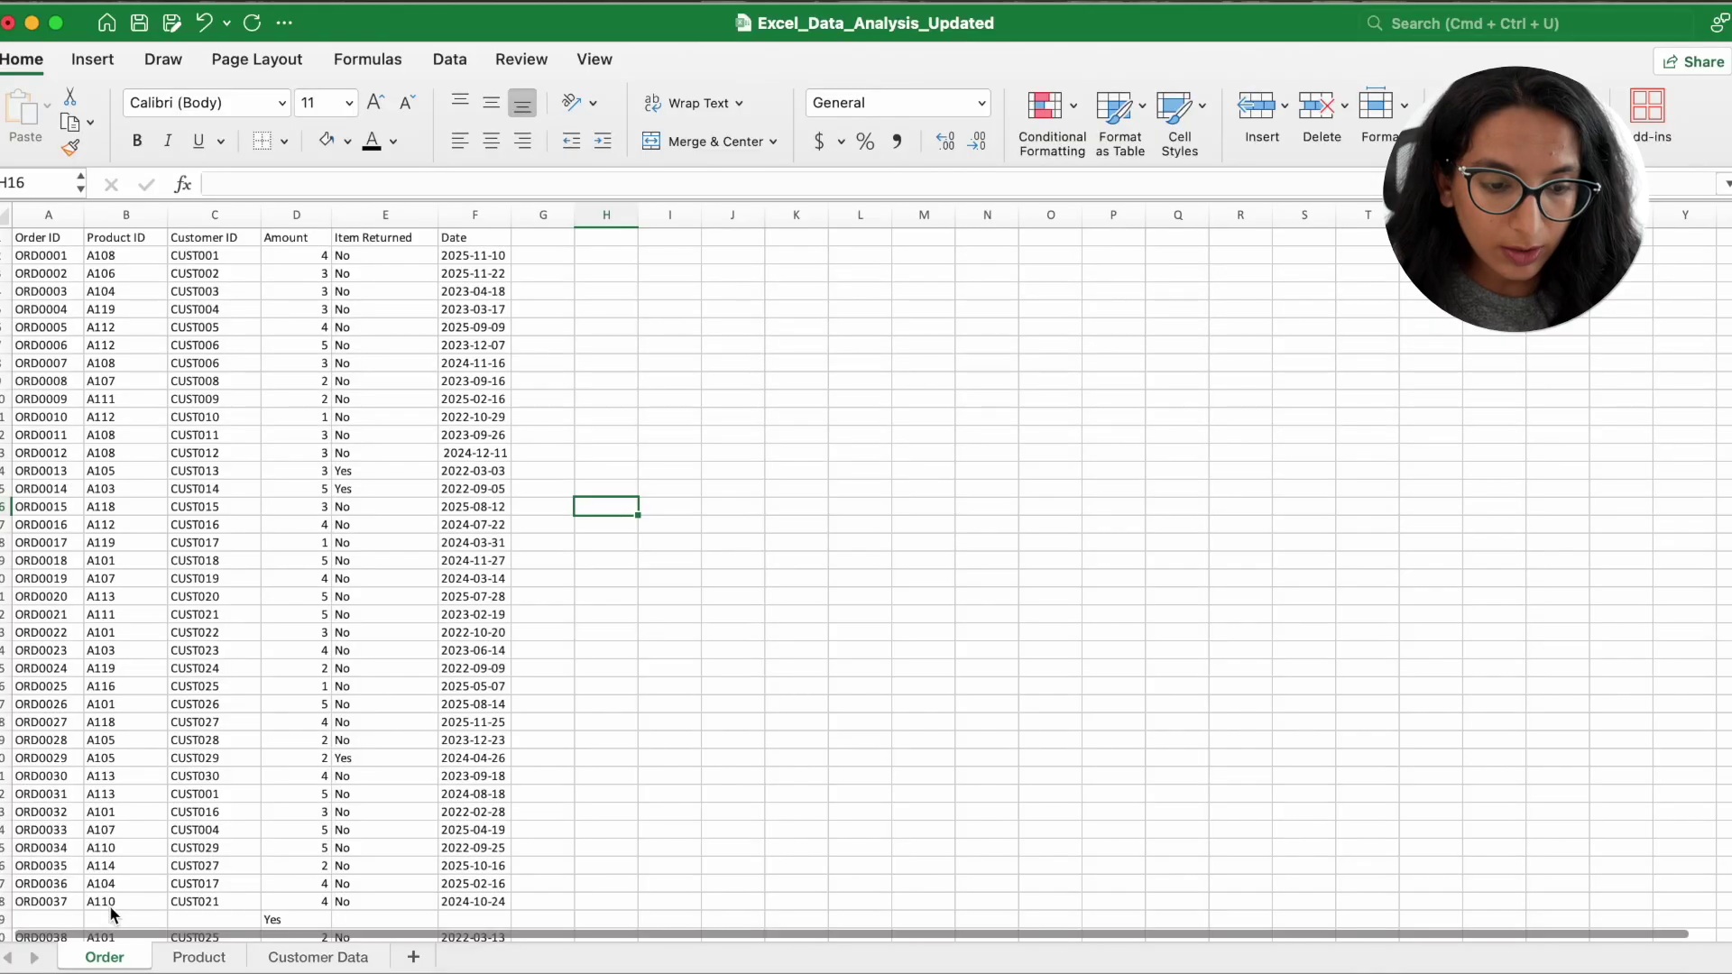
Look through the Customer Data, Product and Order sheets
{"action": "left_click", "coordinate": [327, 958]}
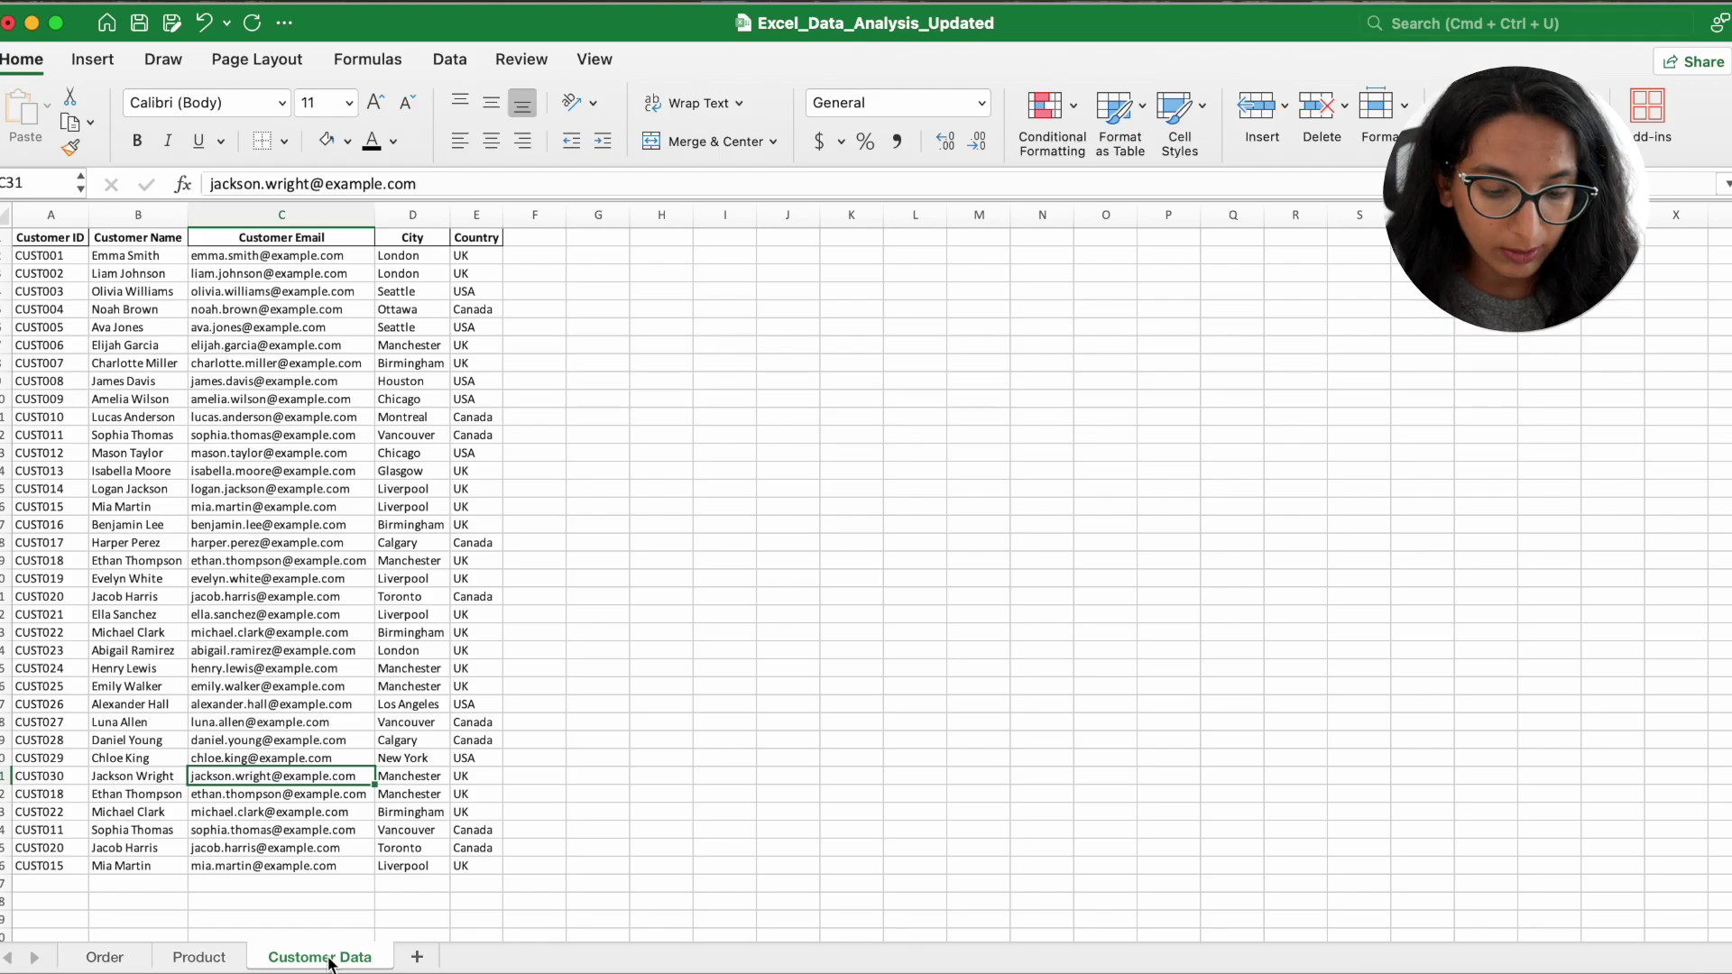
{"action": "left_click", "coordinate": [204, 960]}
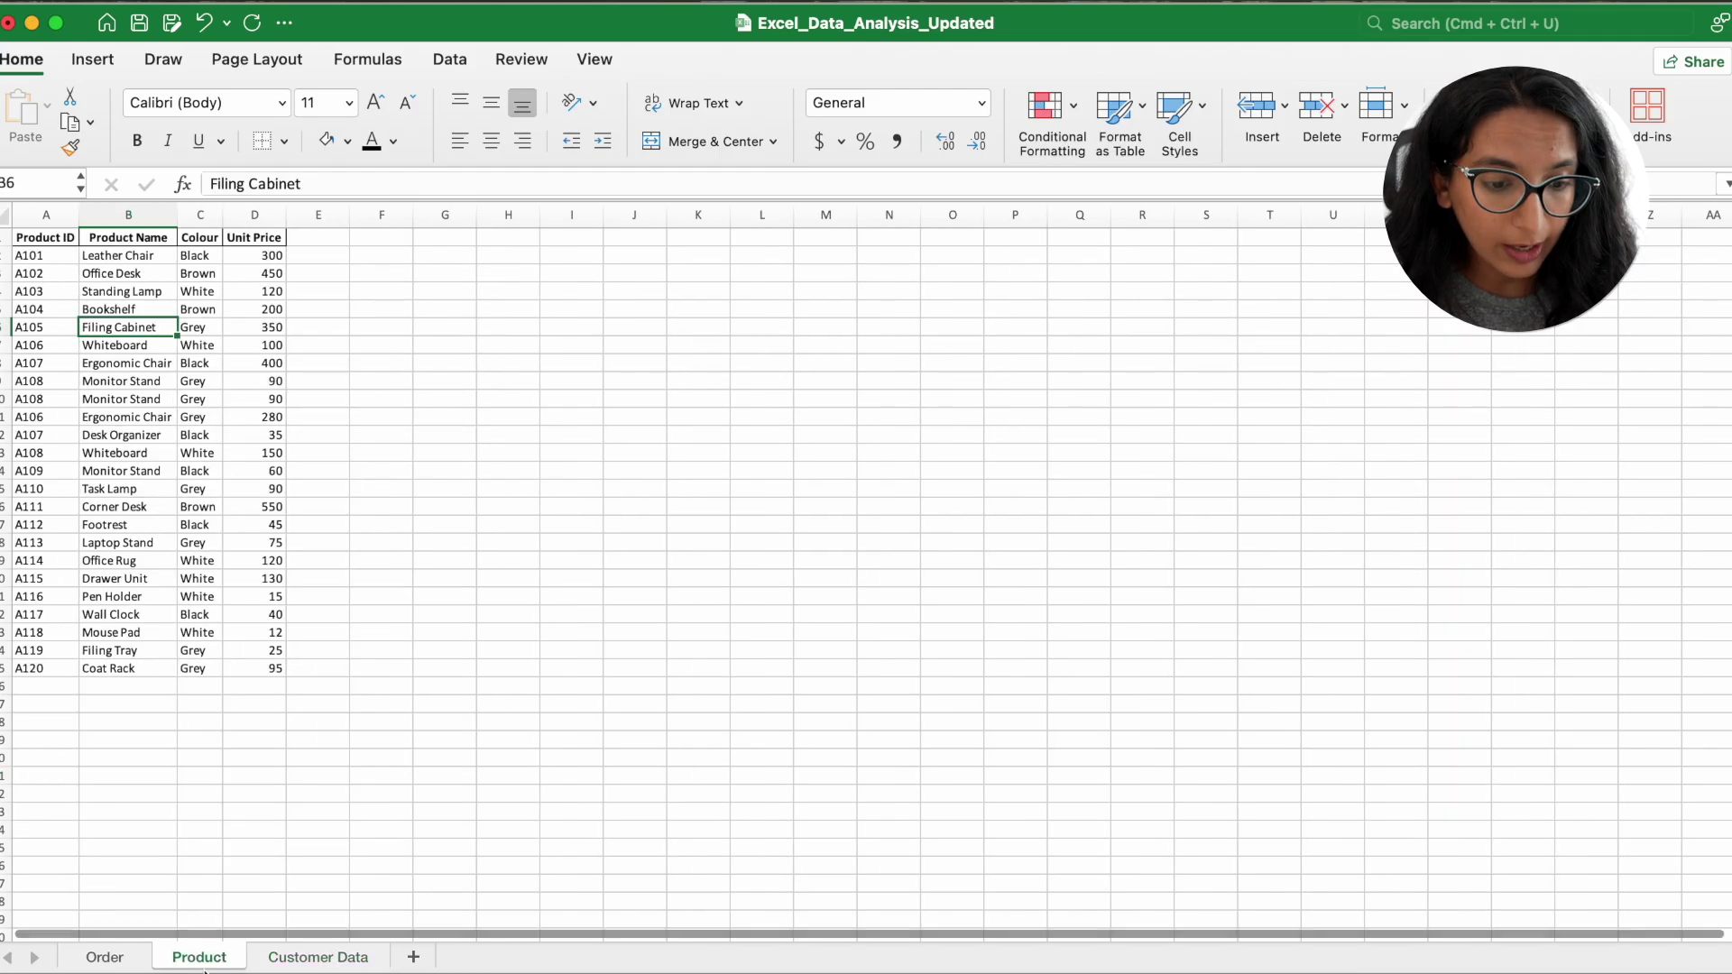
{"action": "left_click", "coordinate": [117, 958]}
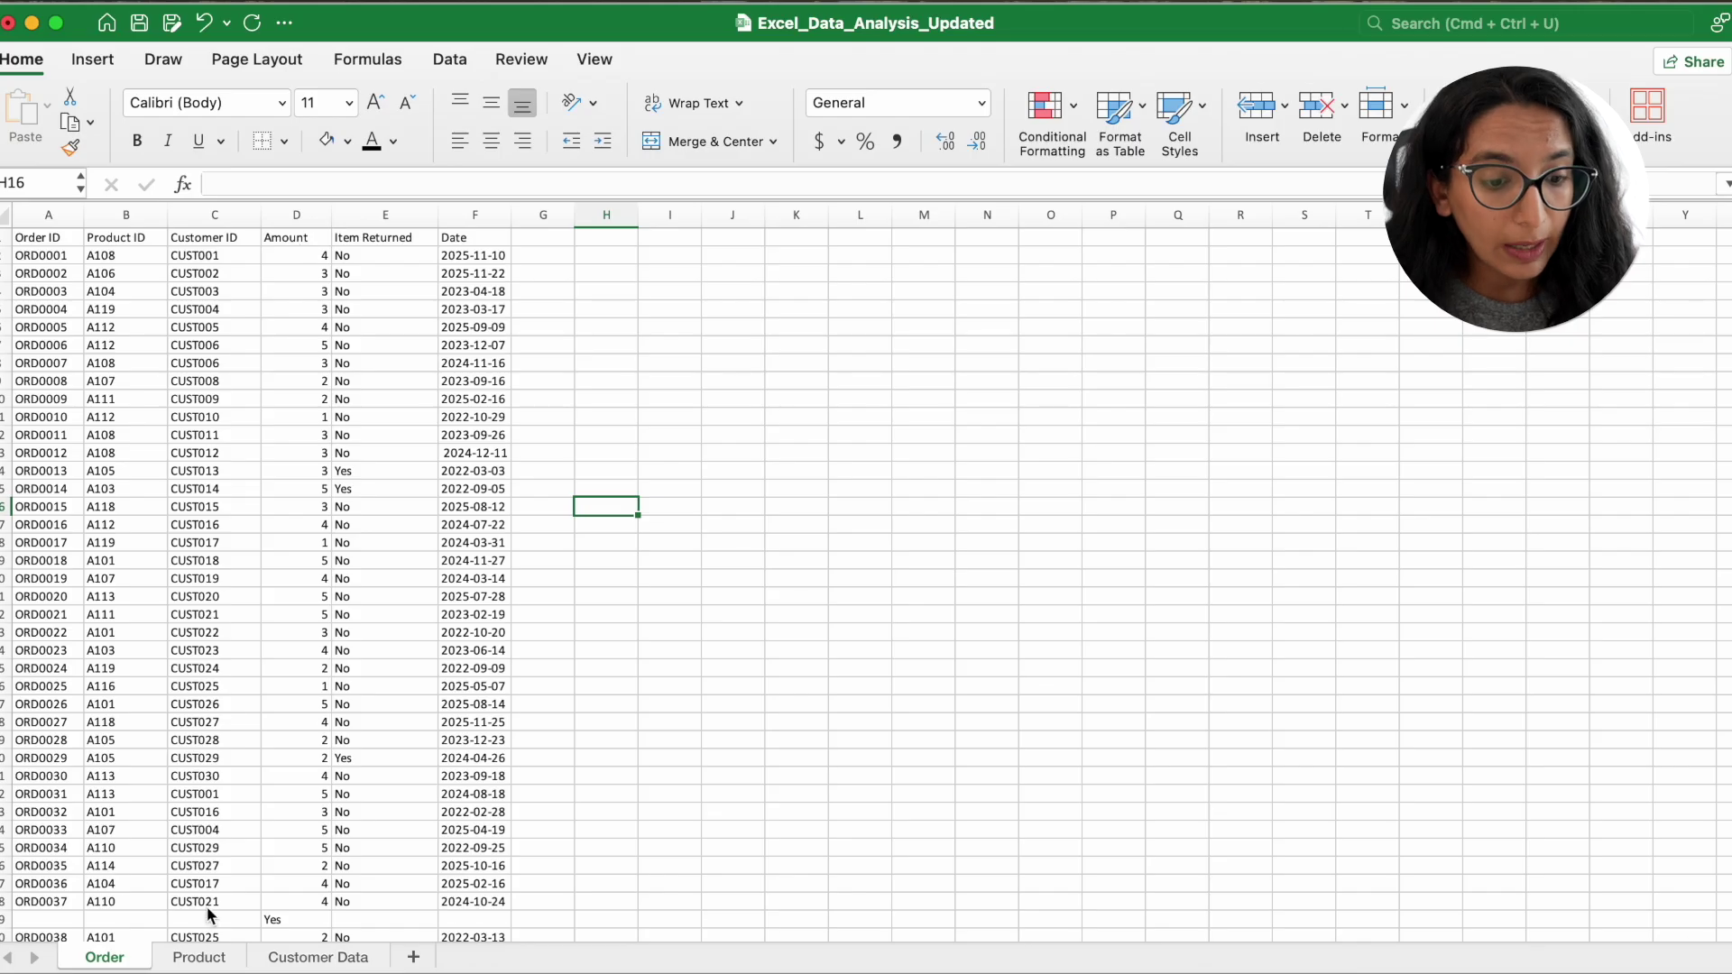
{"action": "left_click", "coordinate": [198, 957]}
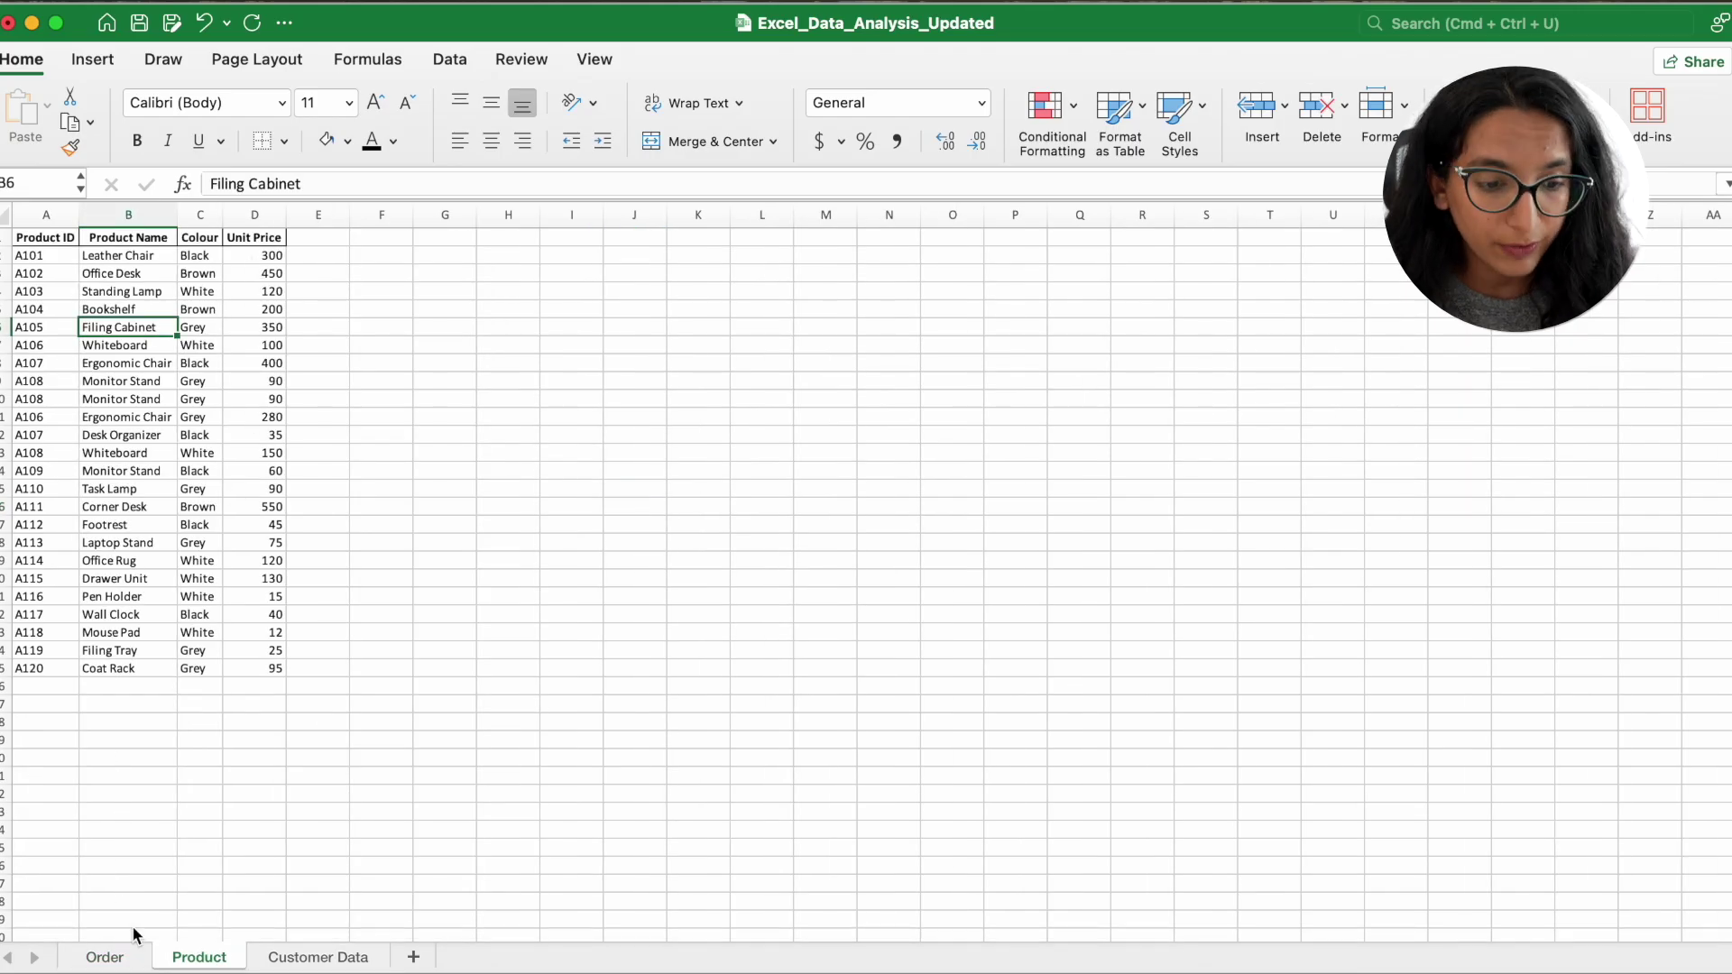
{"action": "left_click", "coordinate": [105, 957]}
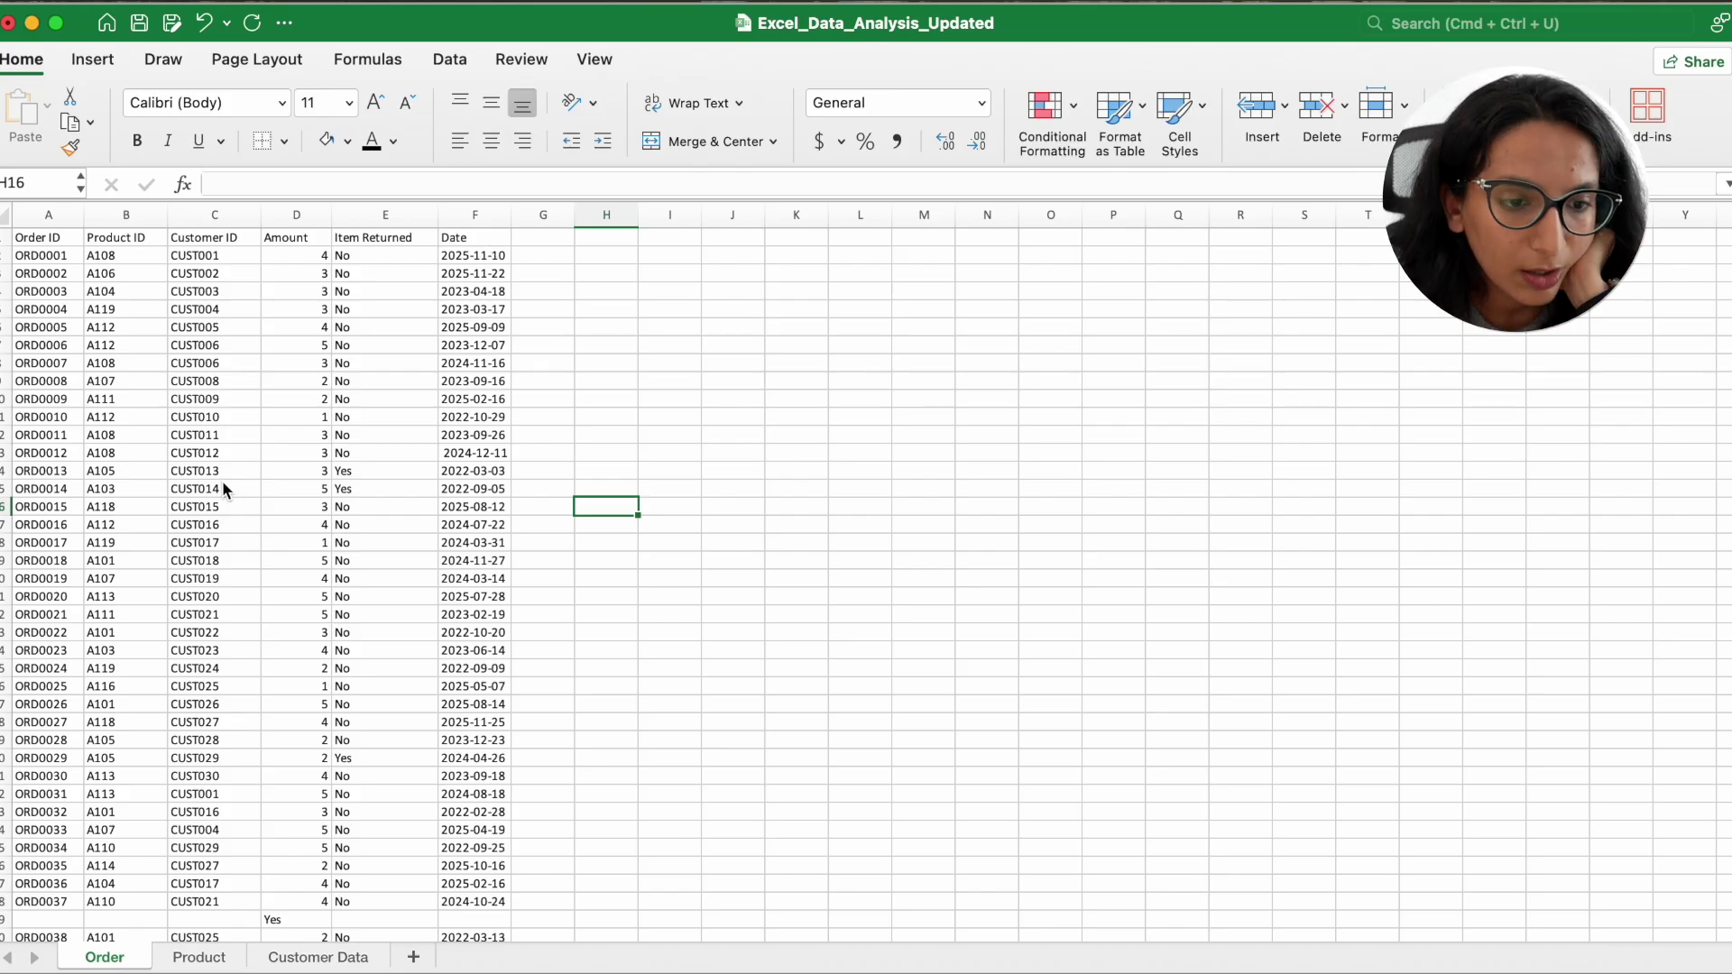
Review the Order headers (Order ID, Product ID, Amount, Date) and glance at the other sheets
{"action": "left_click", "coordinate": [45, 237]}
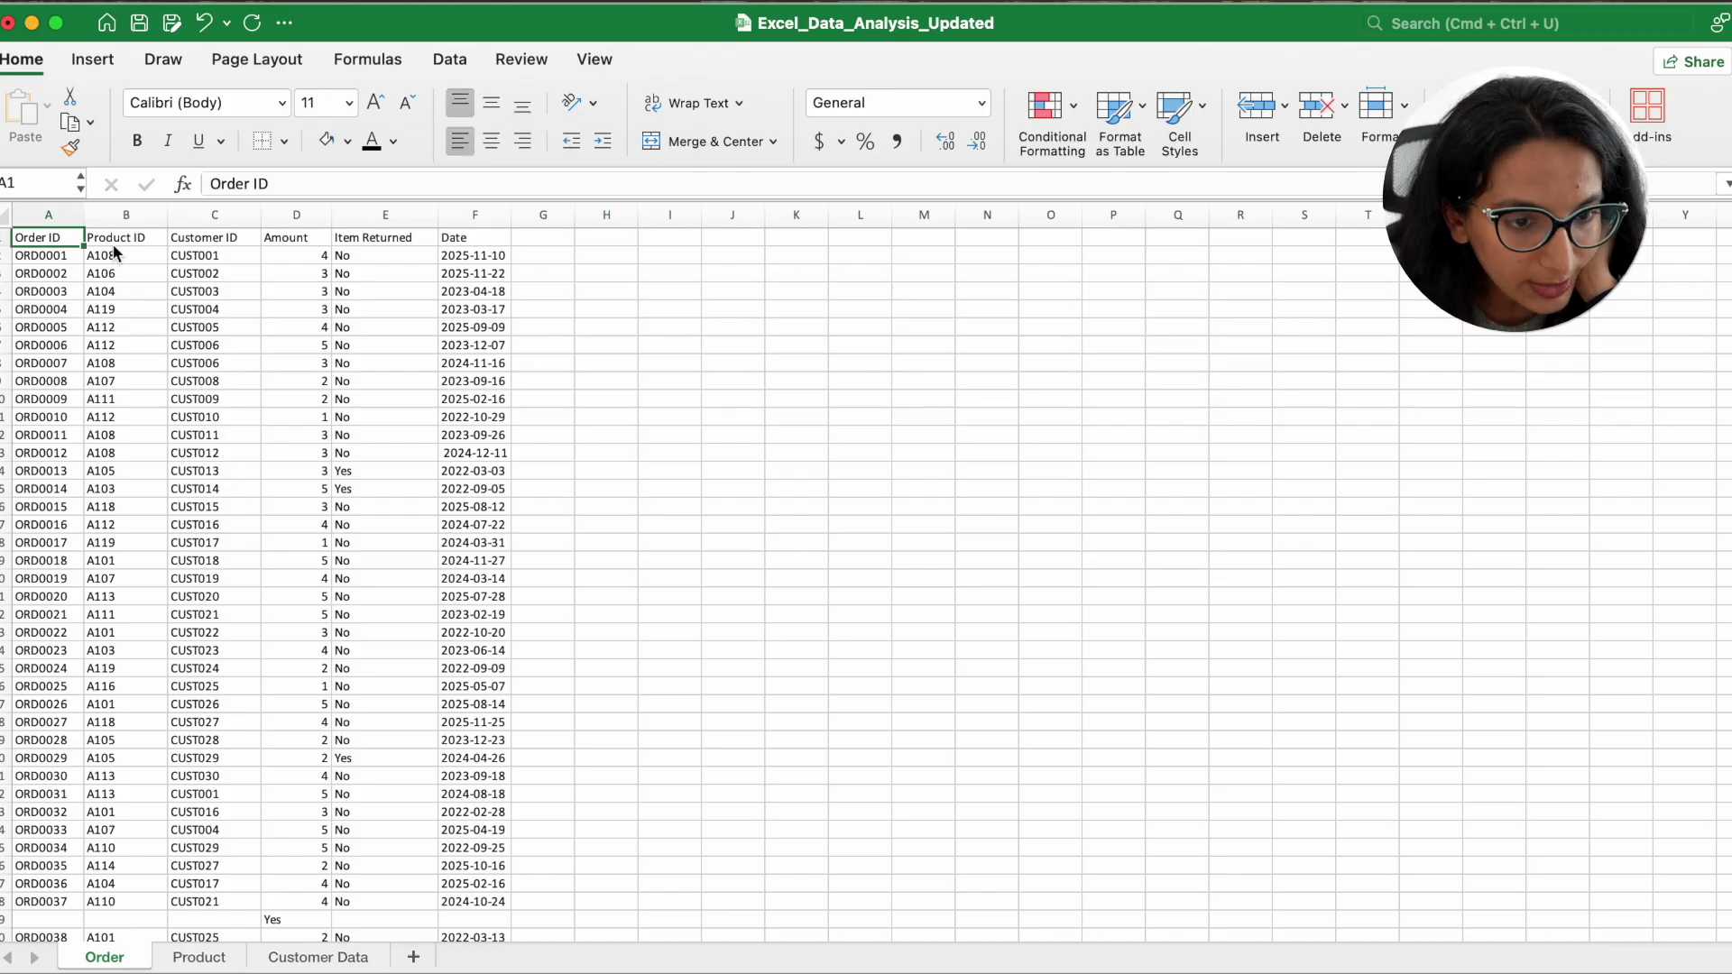
{"action": "key", "text": "Right"}
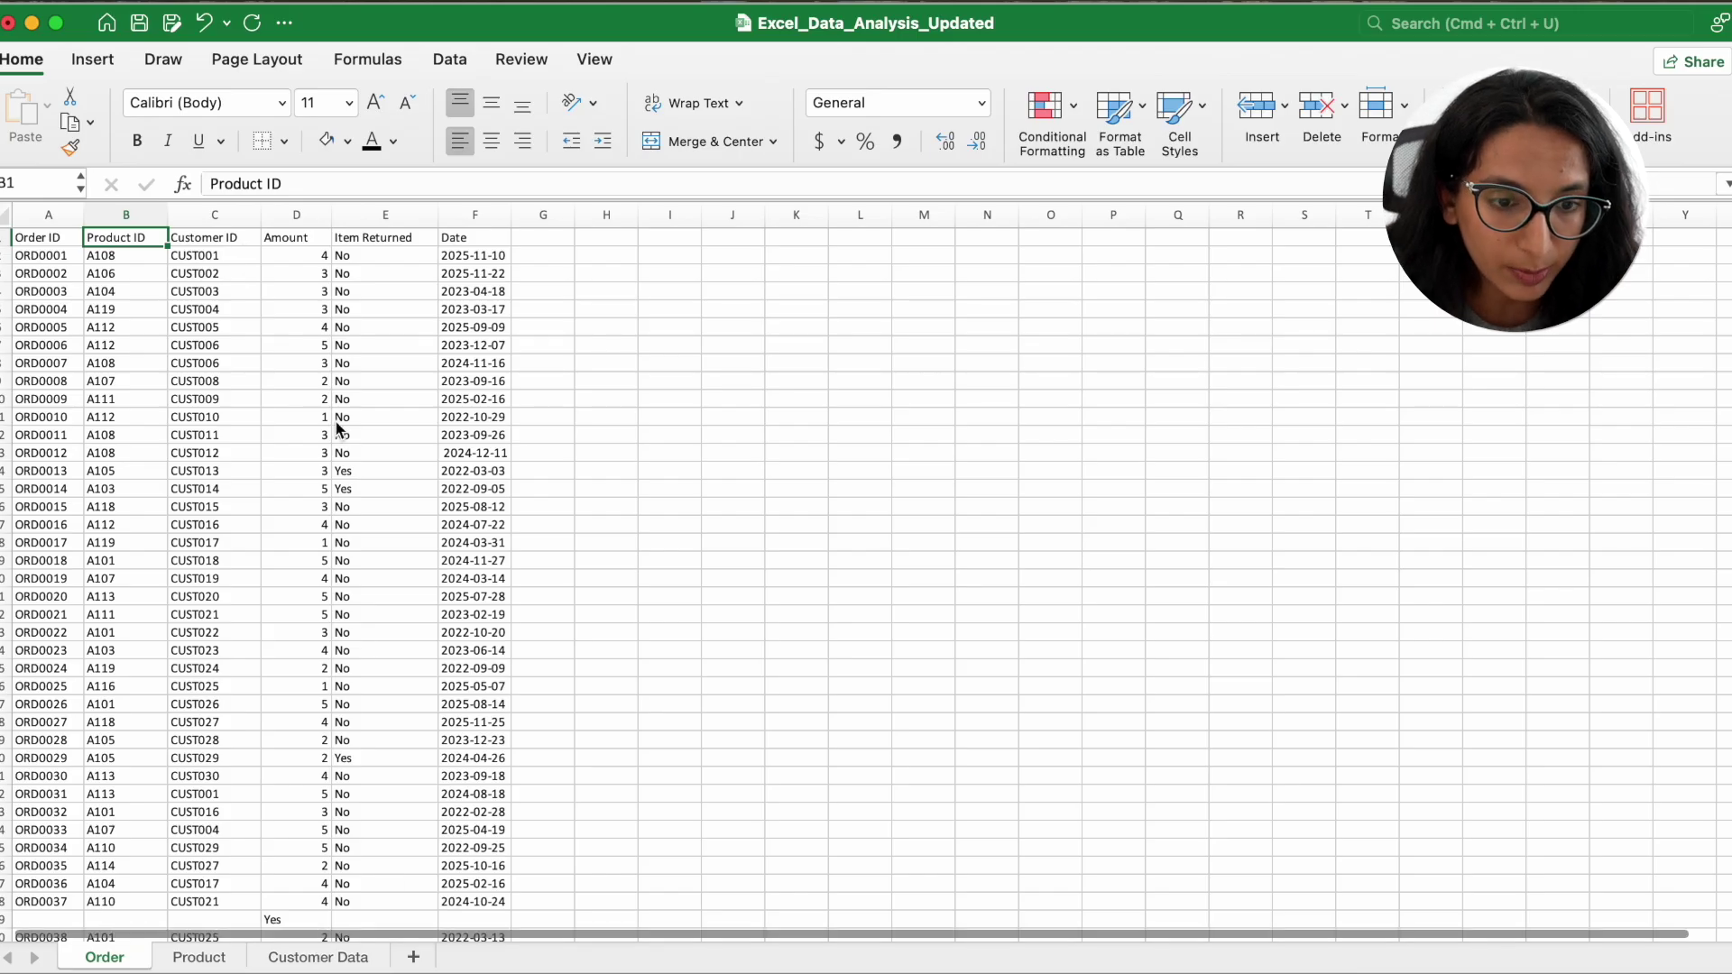
{"action": "left_click", "coordinate": [307, 237]}
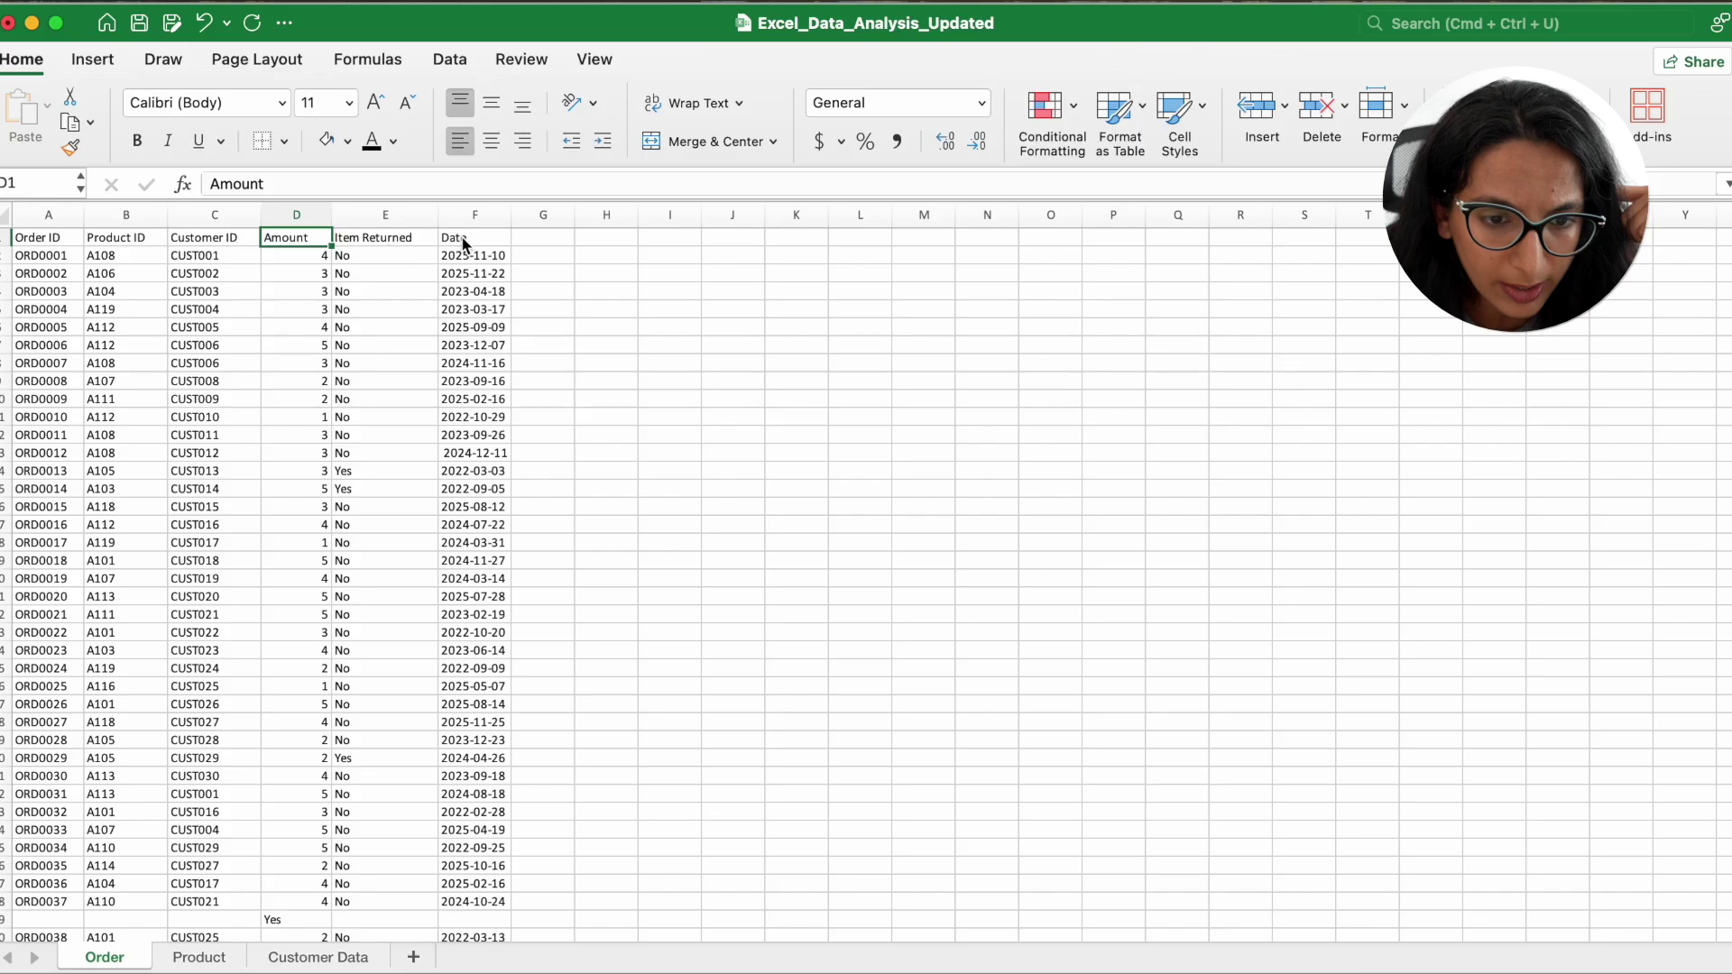
{"action": "left_click", "coordinate": [485, 245]}
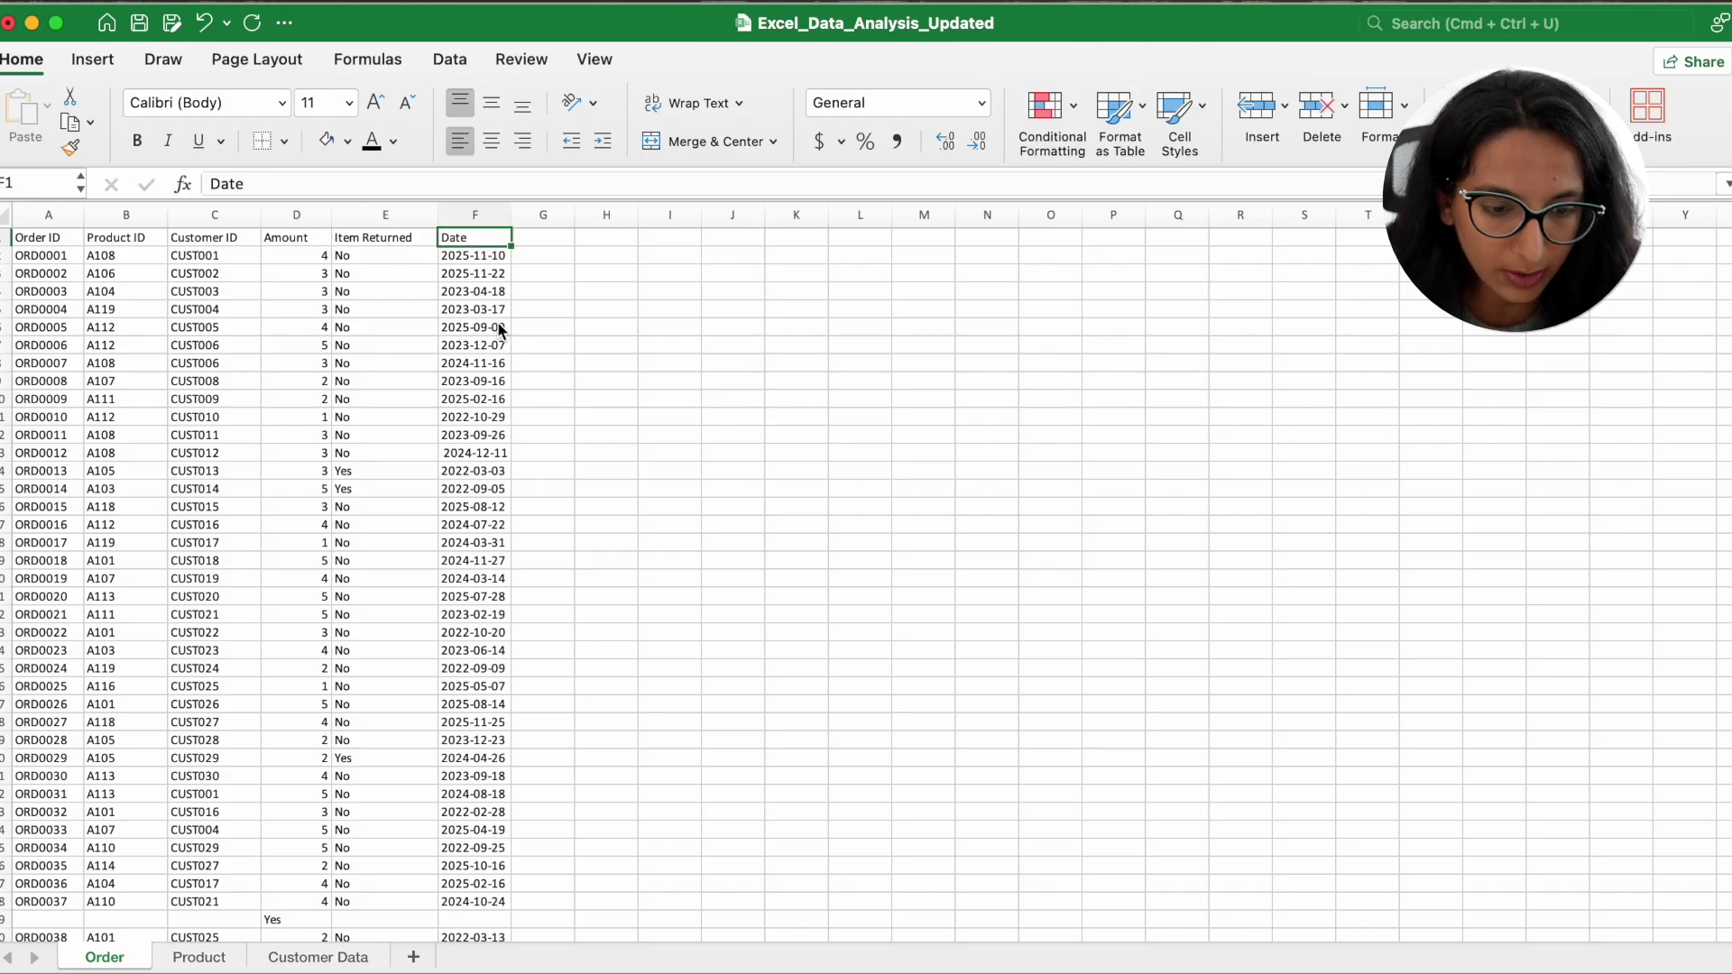
{"action": "key", "text": "ctrl+Page_Down"}
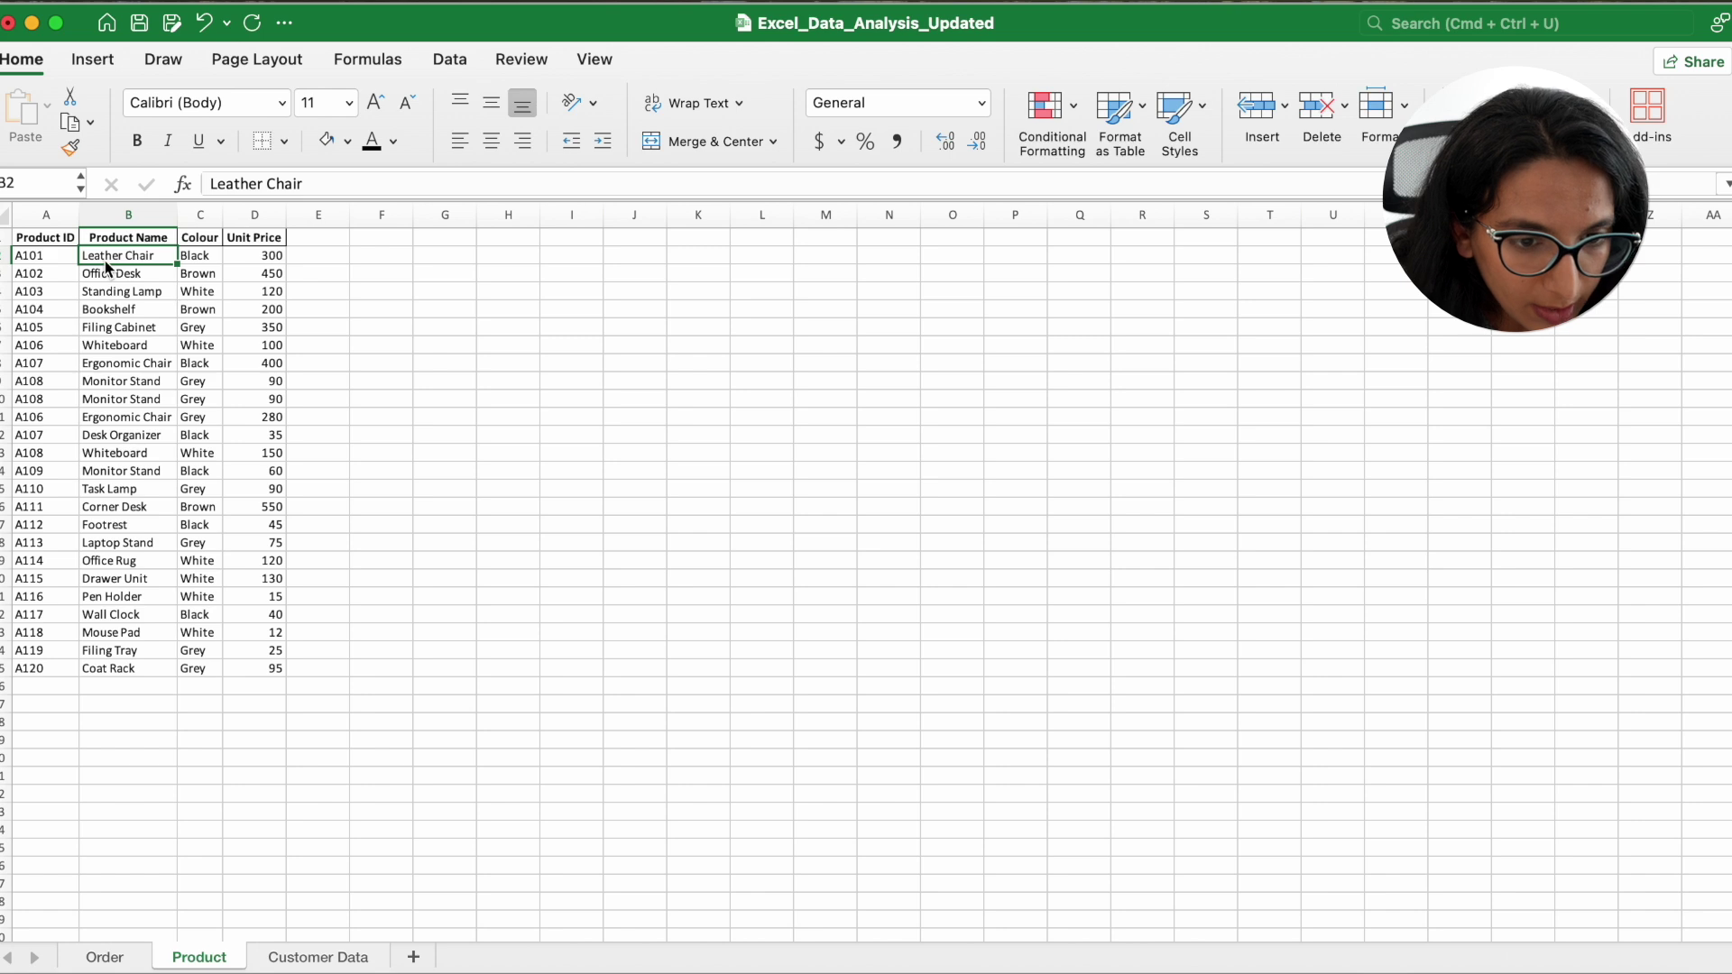
{"action": "left_click", "coordinate": [264, 237]}
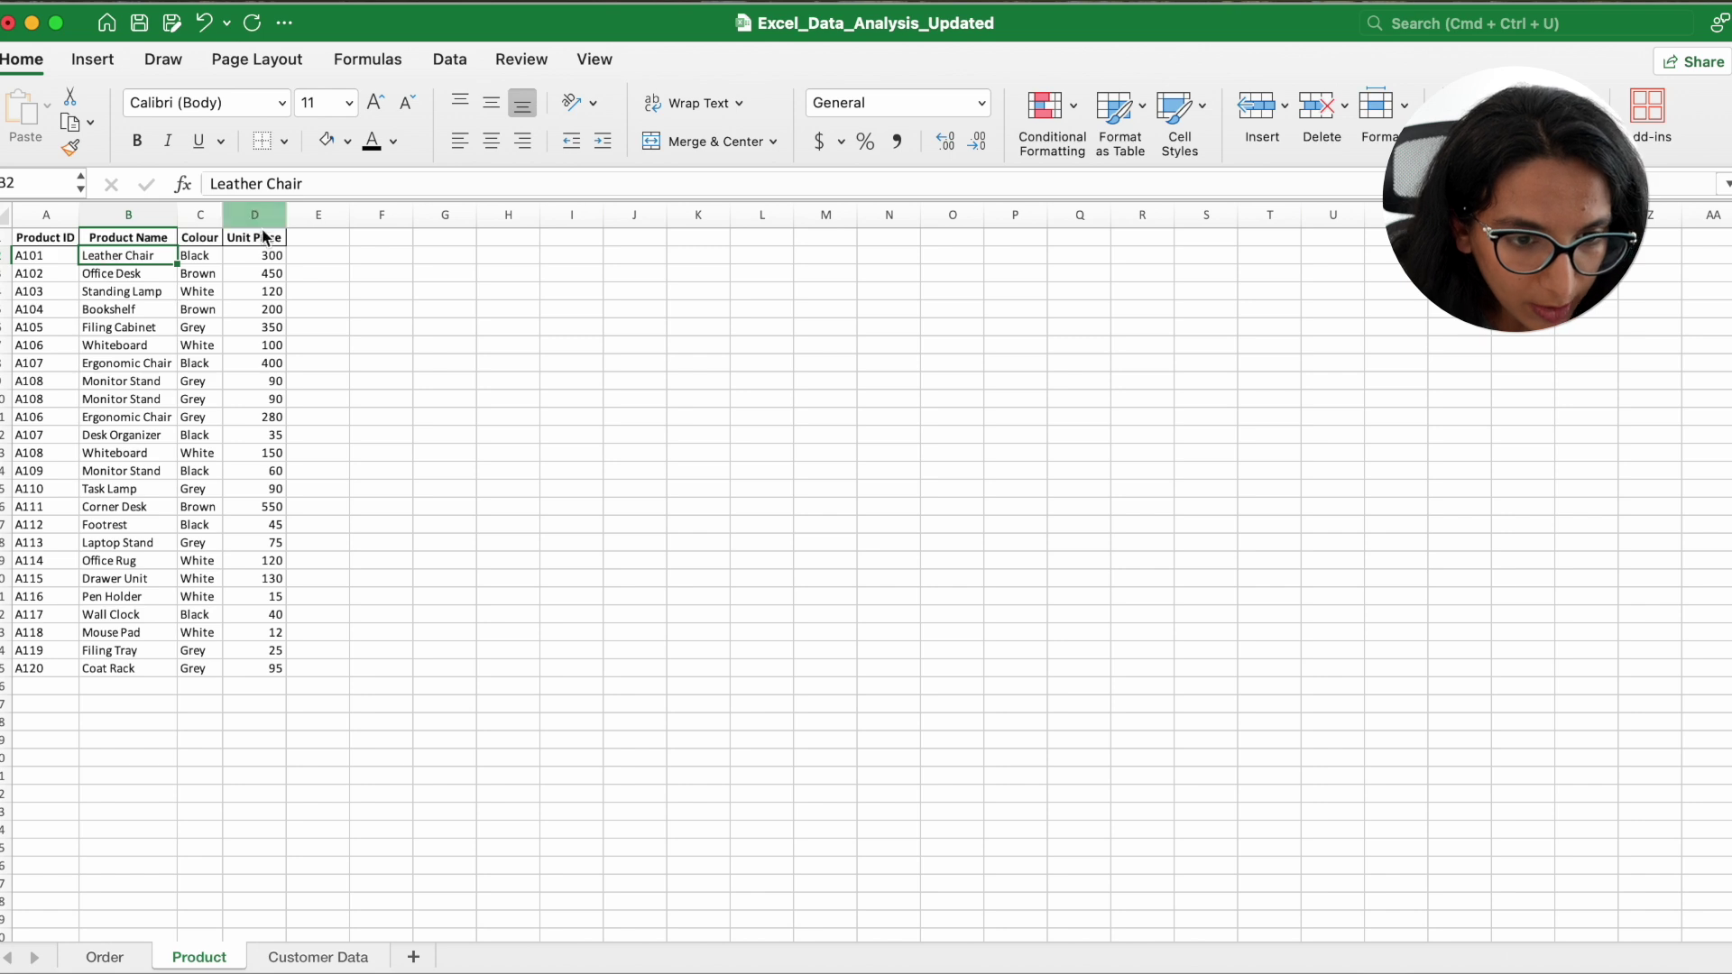
{"action": "left_click", "coordinate": [307, 958]}
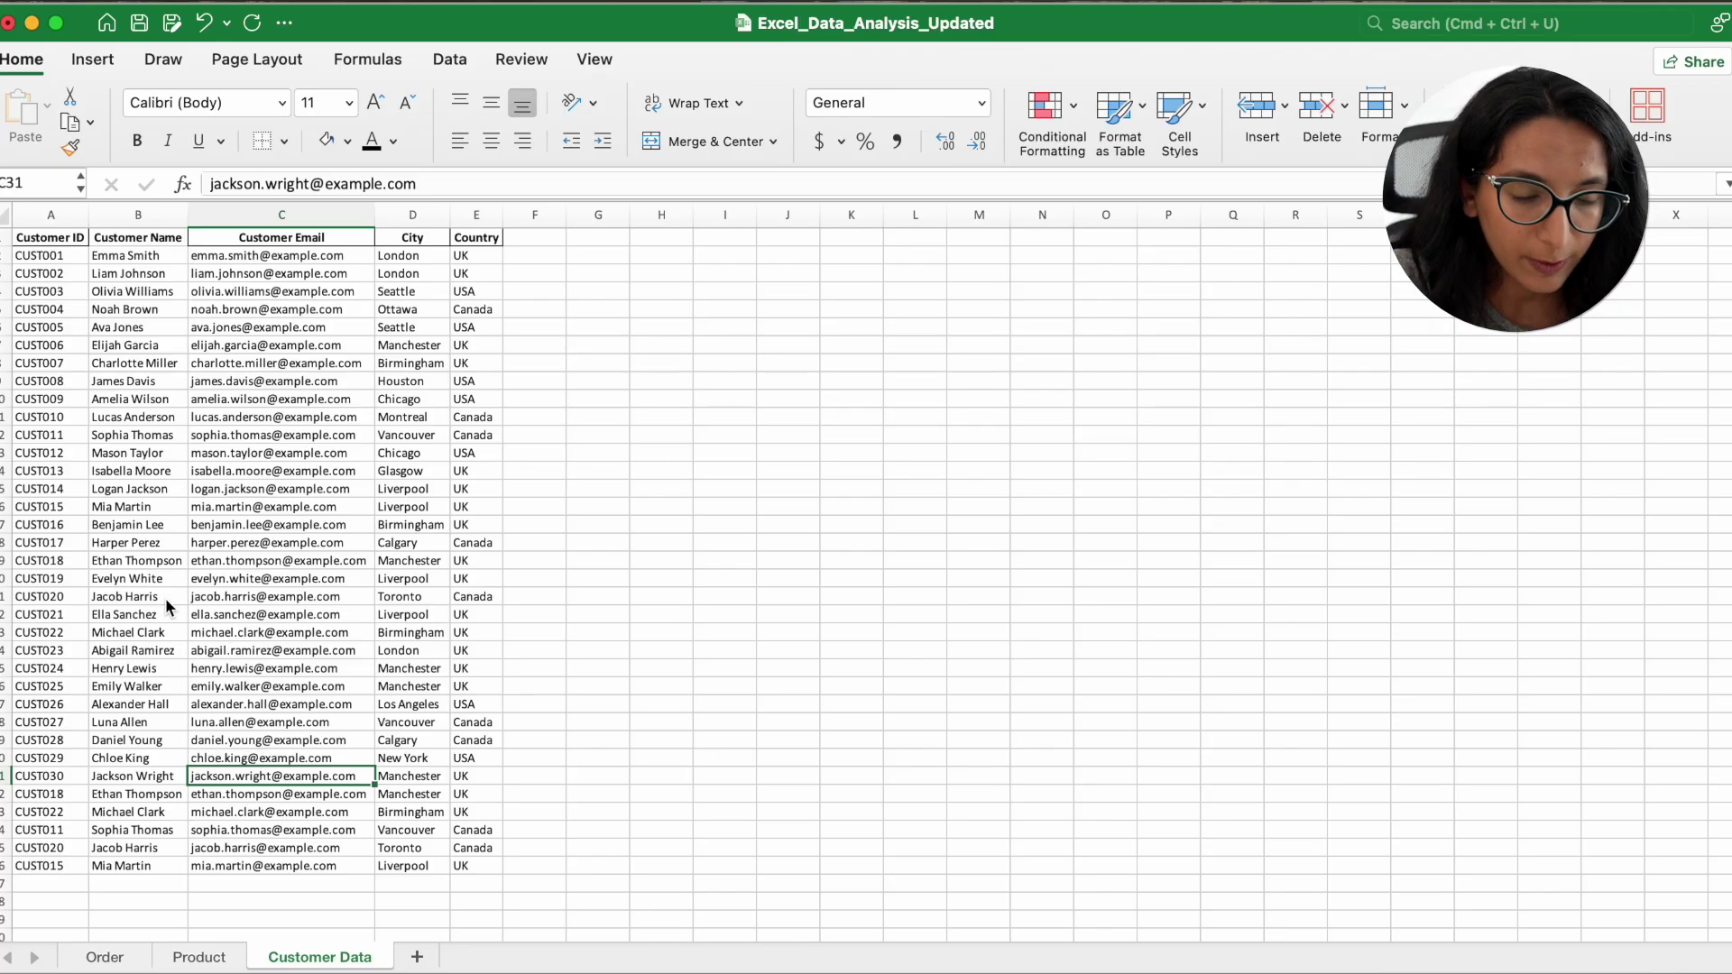
{"action": "key", "text": "ctrl+Page_Up"}
{"action": "key", "text": "ctrl+Page_Up"}
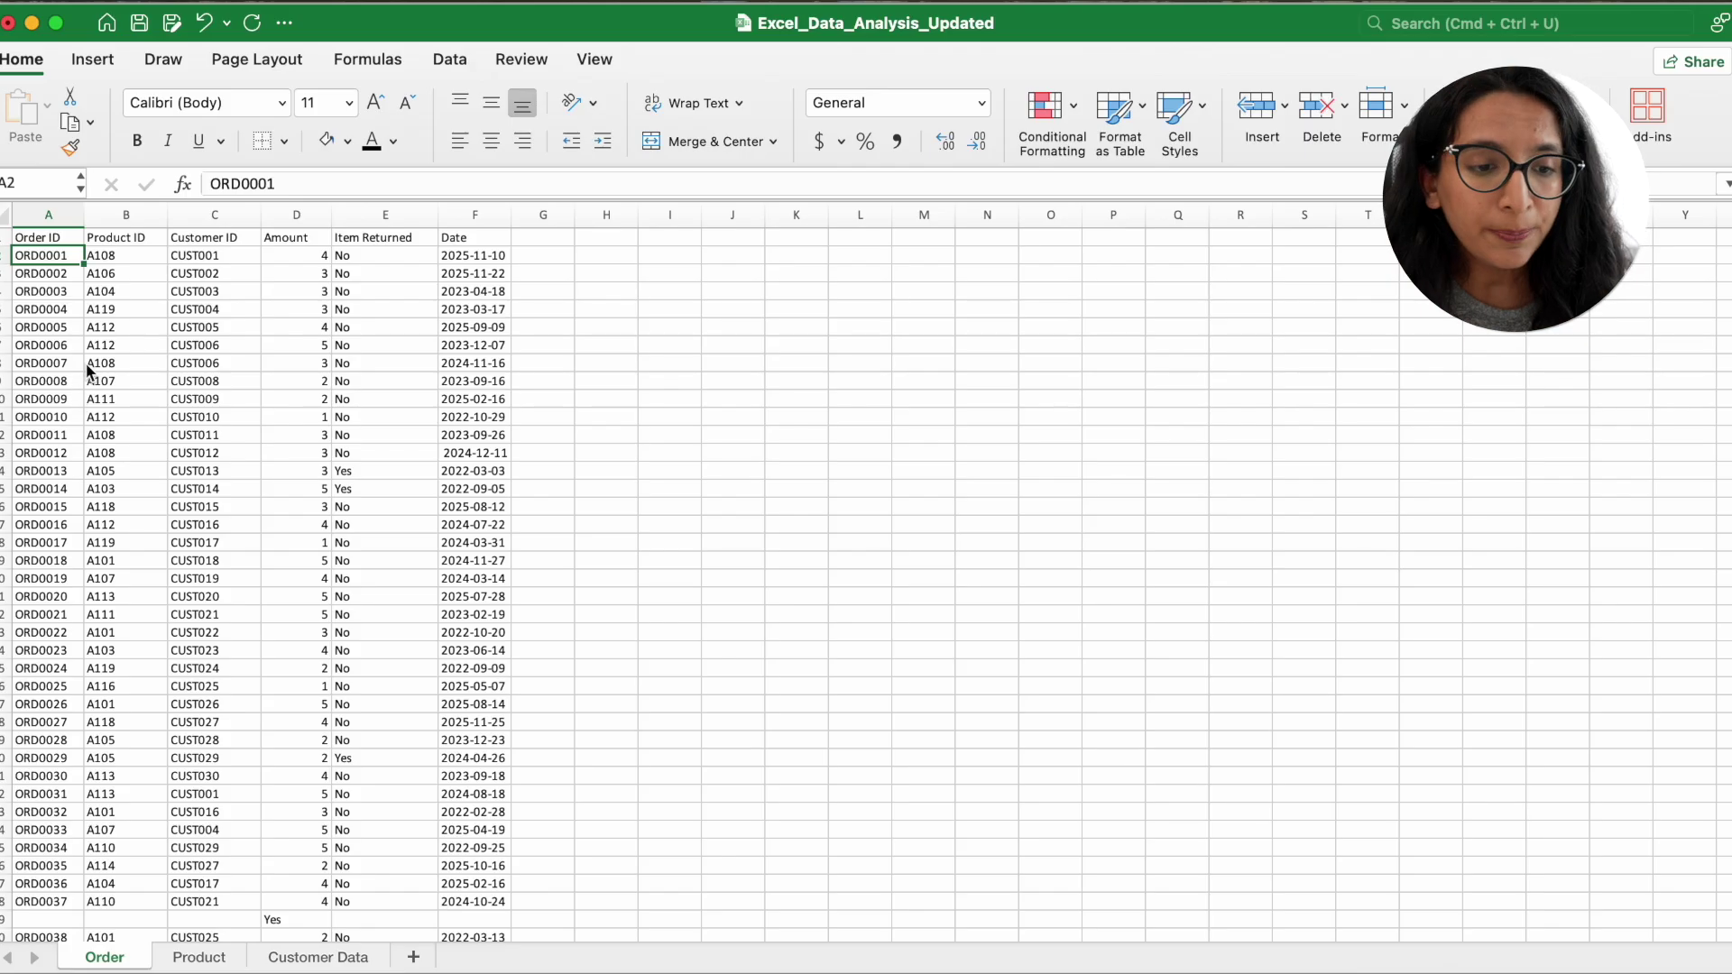
Select the entire Order sheet and add filter dropdowns to its column headers
{"action": "left_click", "coordinate": [4, 219]}
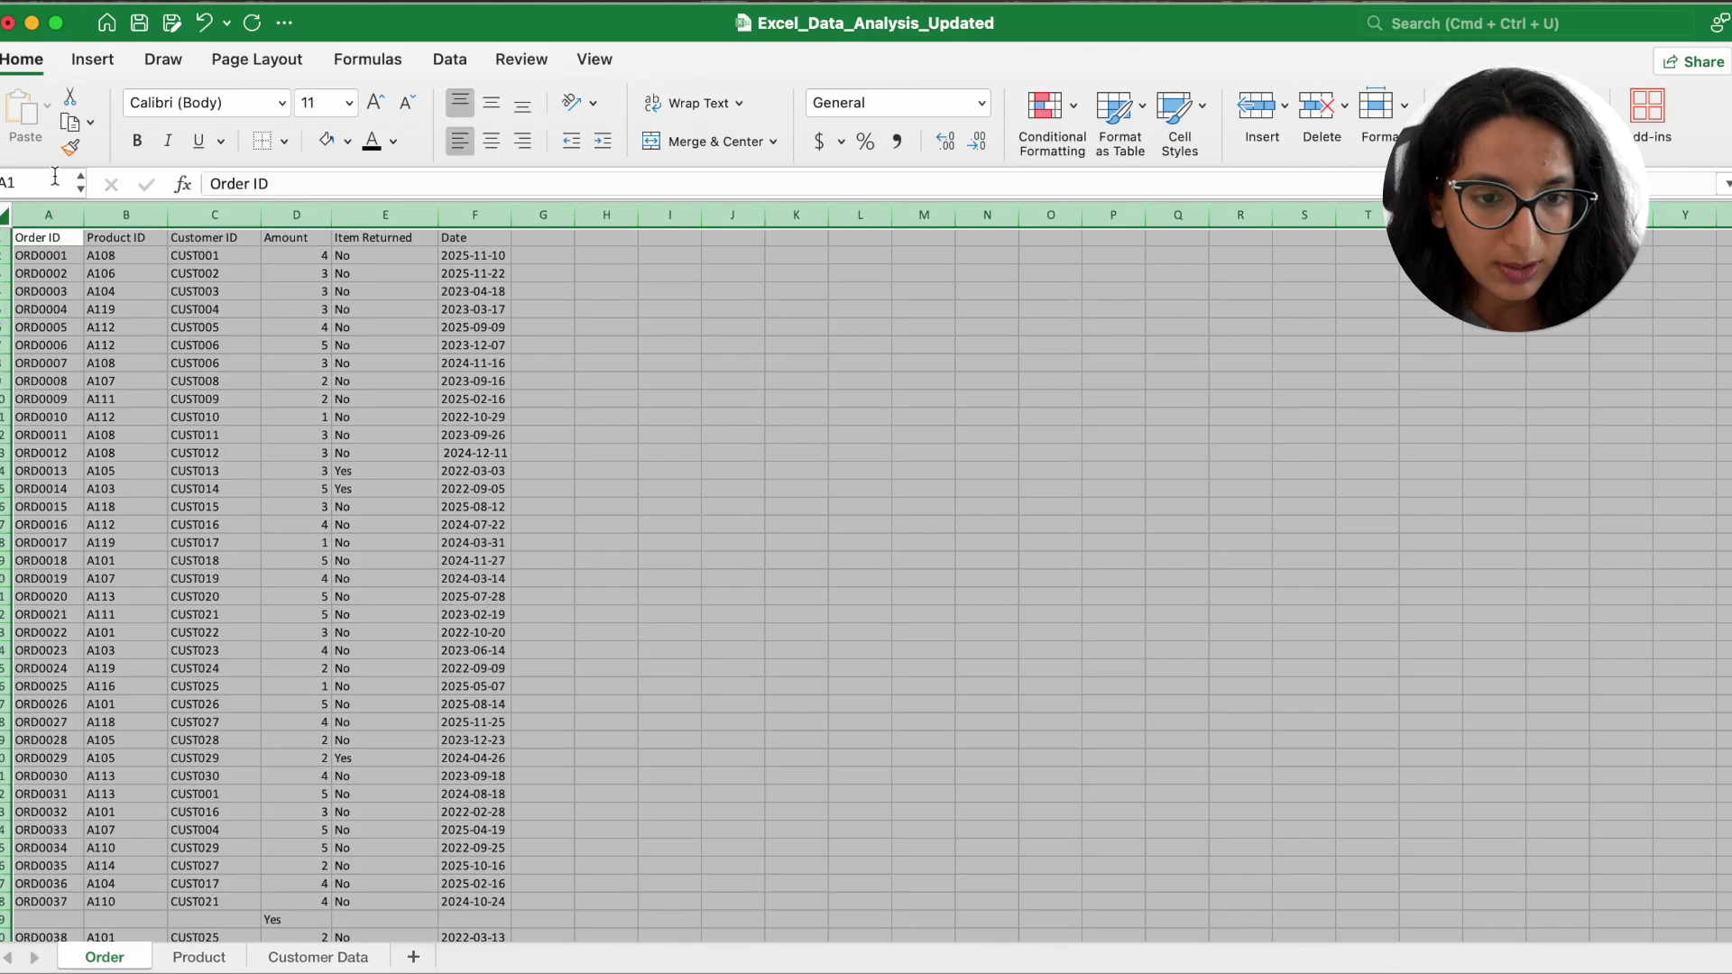
{"action": "left_click", "coordinate": [450, 60]}
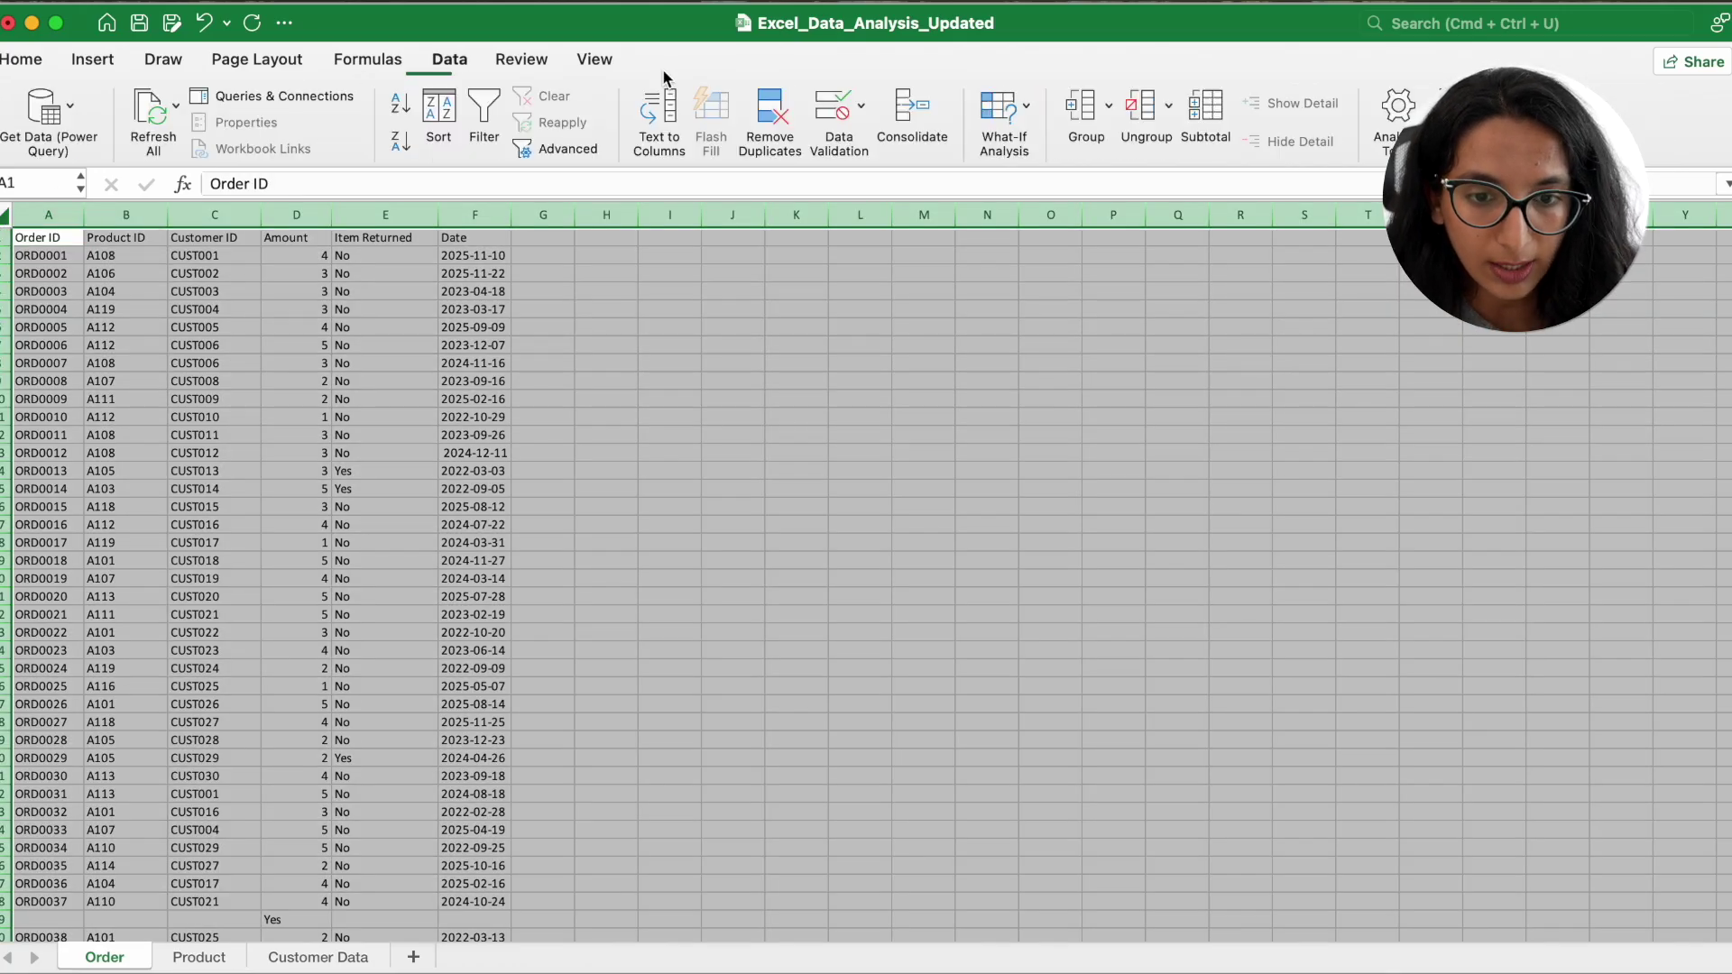
{"action": "left_click", "coordinate": [483, 115]}
{"action": "left_click", "coordinate": [268, 329]}
{"action": "key", "text": "Down"}
{"action": "key", "text": "Left"}
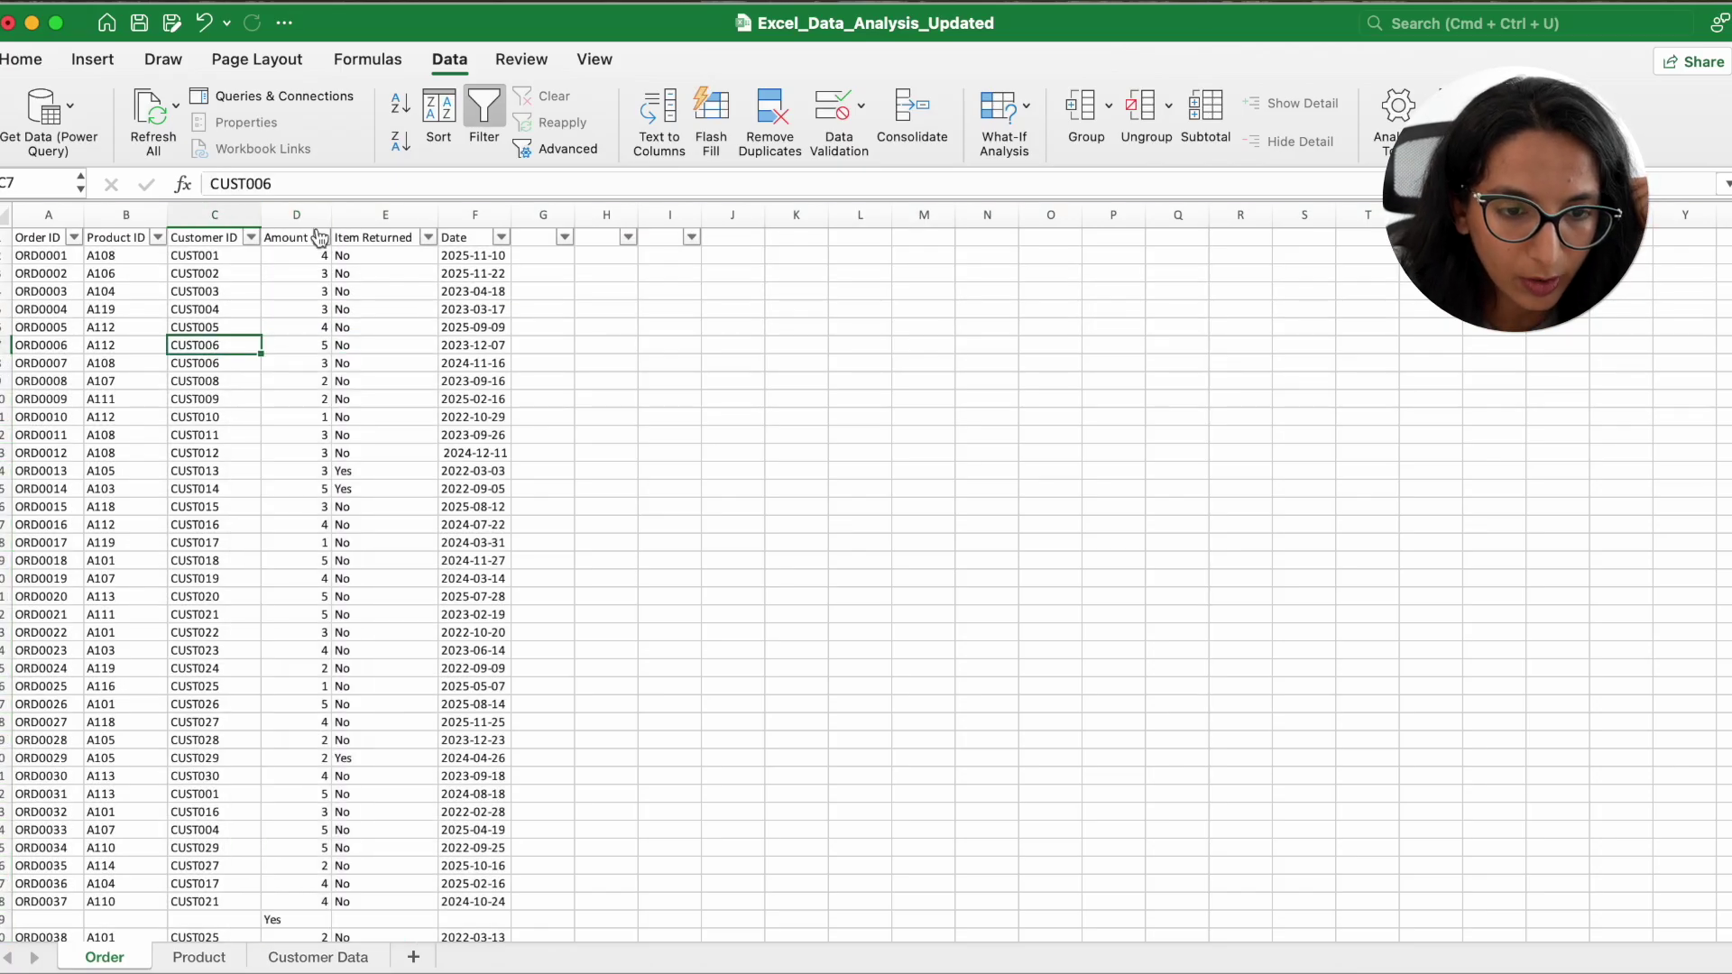
Inspect the Amount and Customer ID filter lists without changes, then go to the Product sheet
{"action": "left_click", "coordinate": [321, 237]}
{"action": "scroll", "coordinate": [472, 623], "scroll_direction": "down", "scroll_amount": 3}
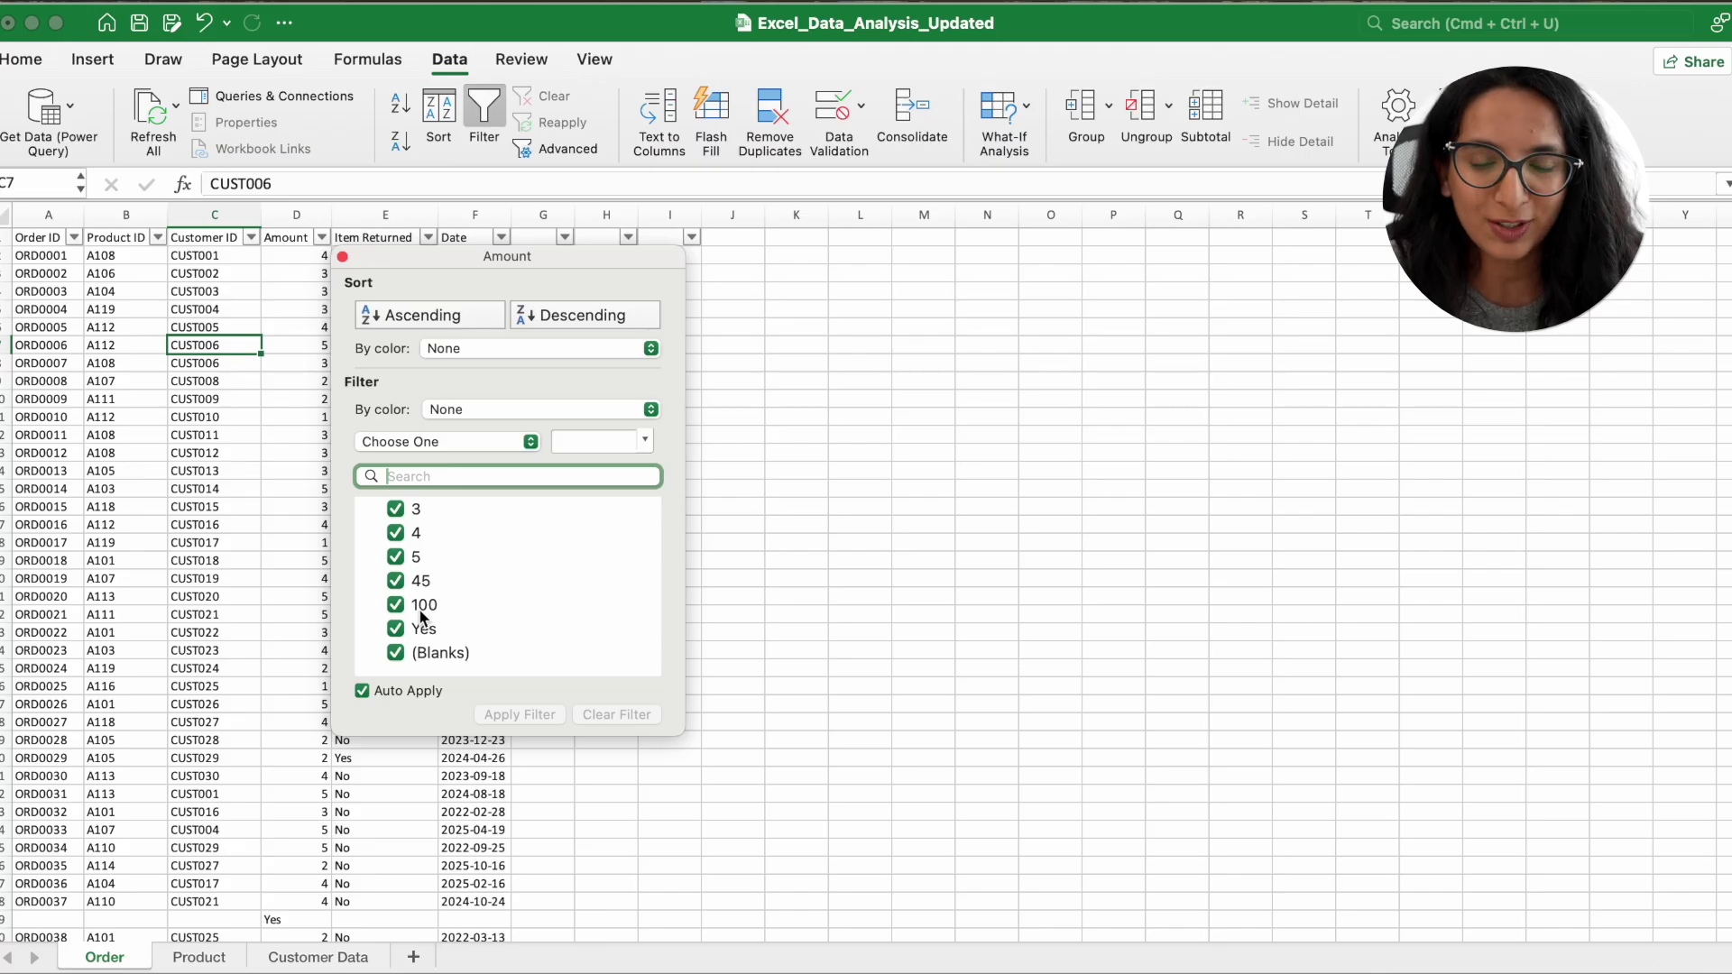
{"action": "left_click", "coordinate": [251, 491]}
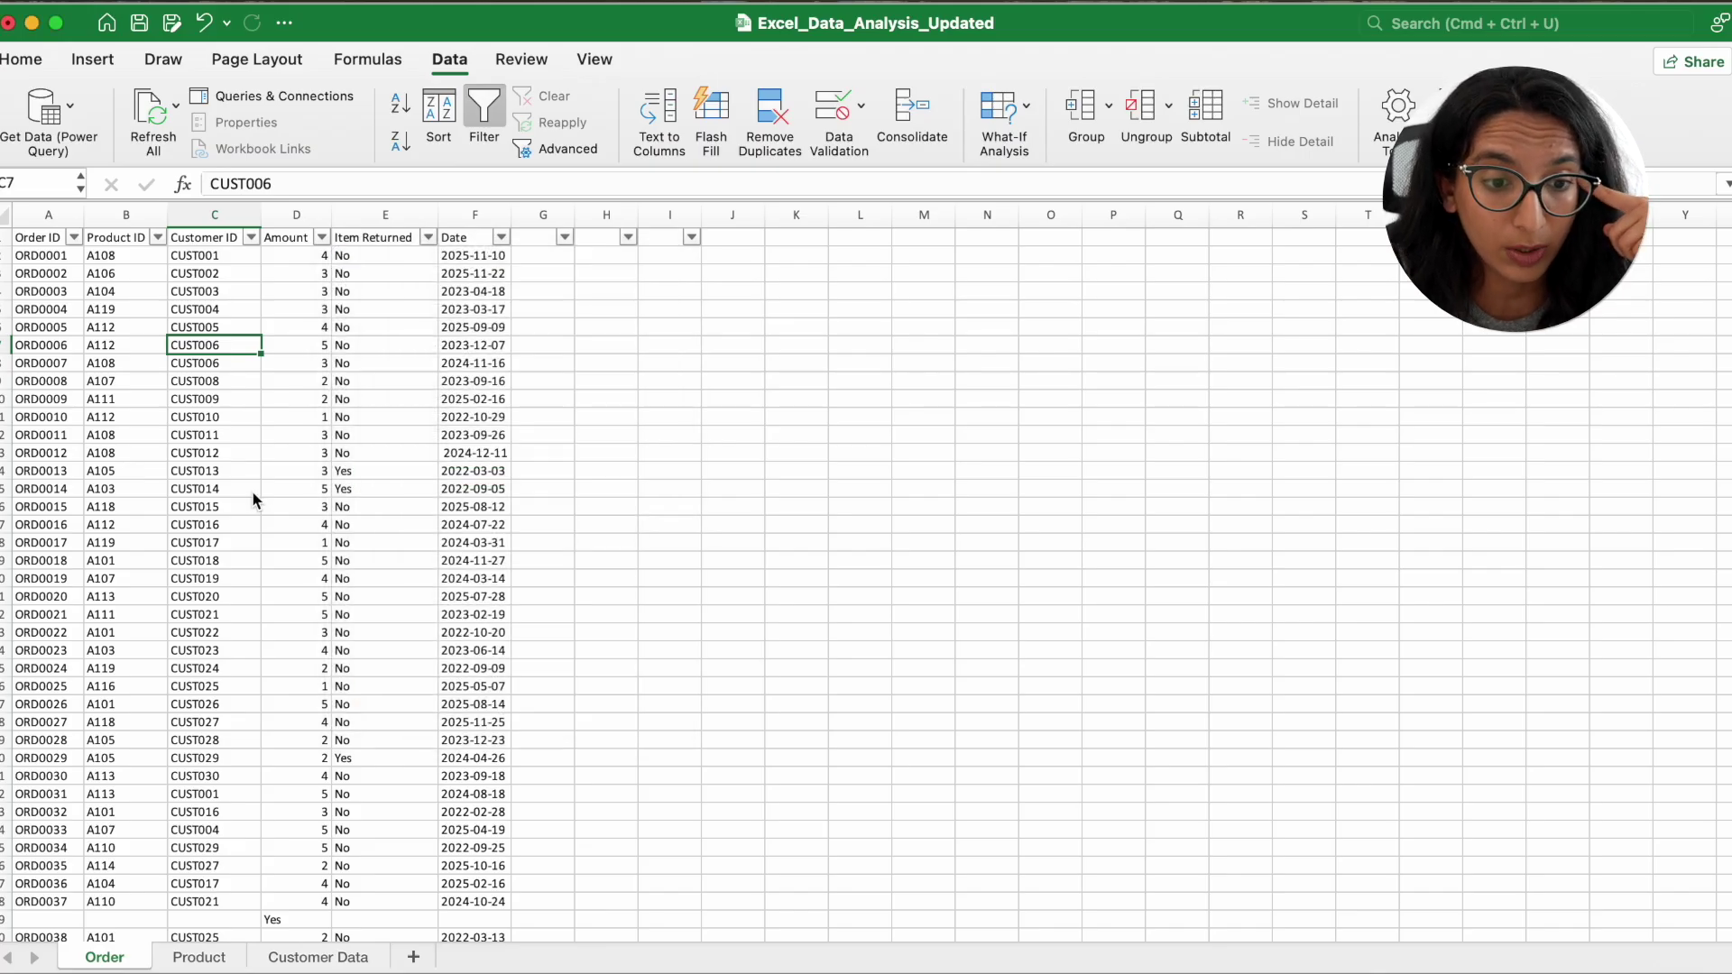
{"action": "left_click", "coordinate": [252, 237]}
{"action": "scroll", "coordinate": [487, 621], "scroll_direction": "down", "scroll_amount": 5}
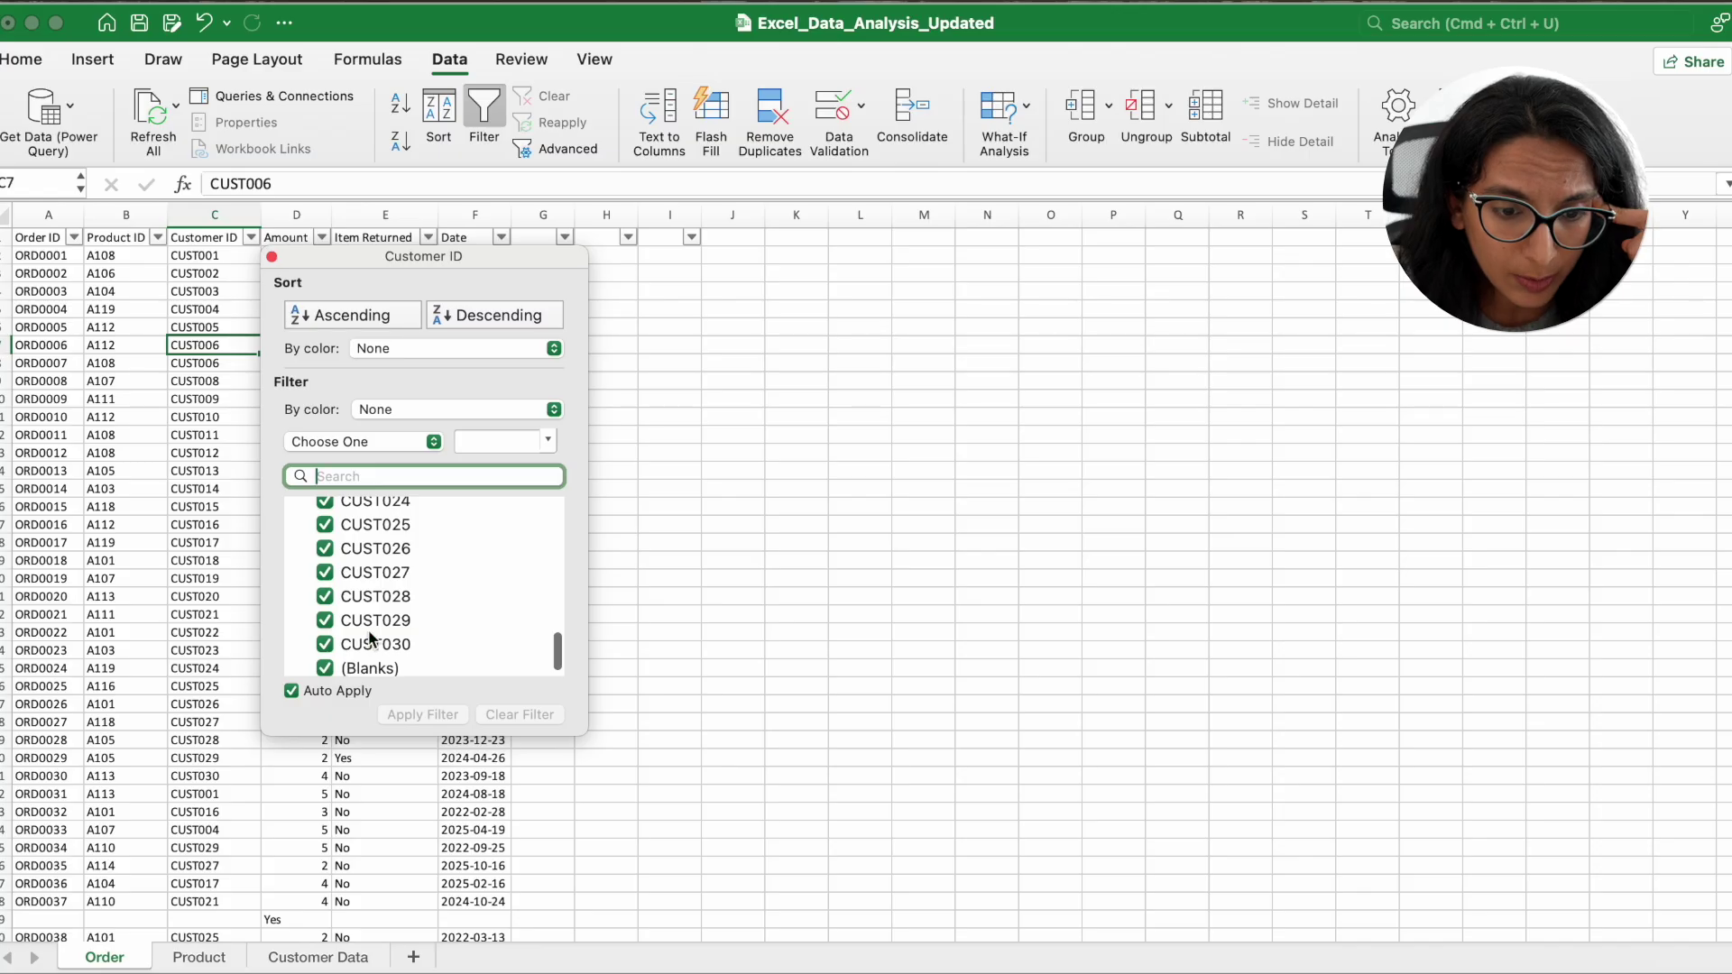
{"action": "left_click", "coordinate": [227, 574]}
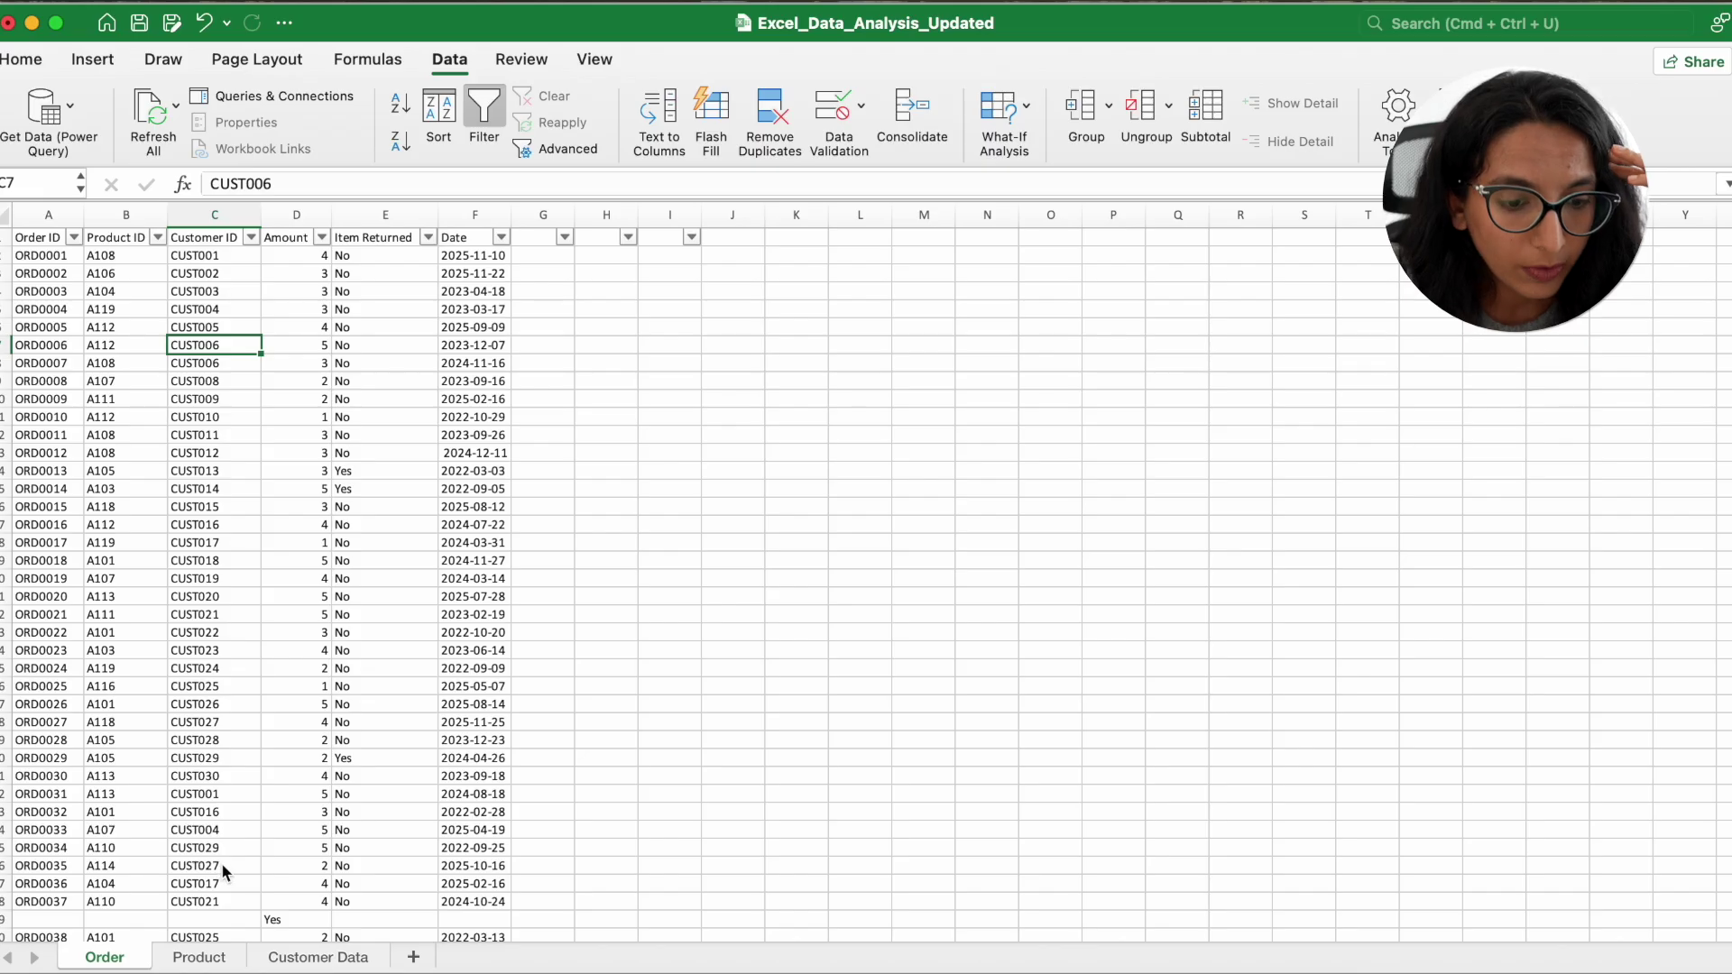
{"action": "left_click", "coordinate": [194, 958]}
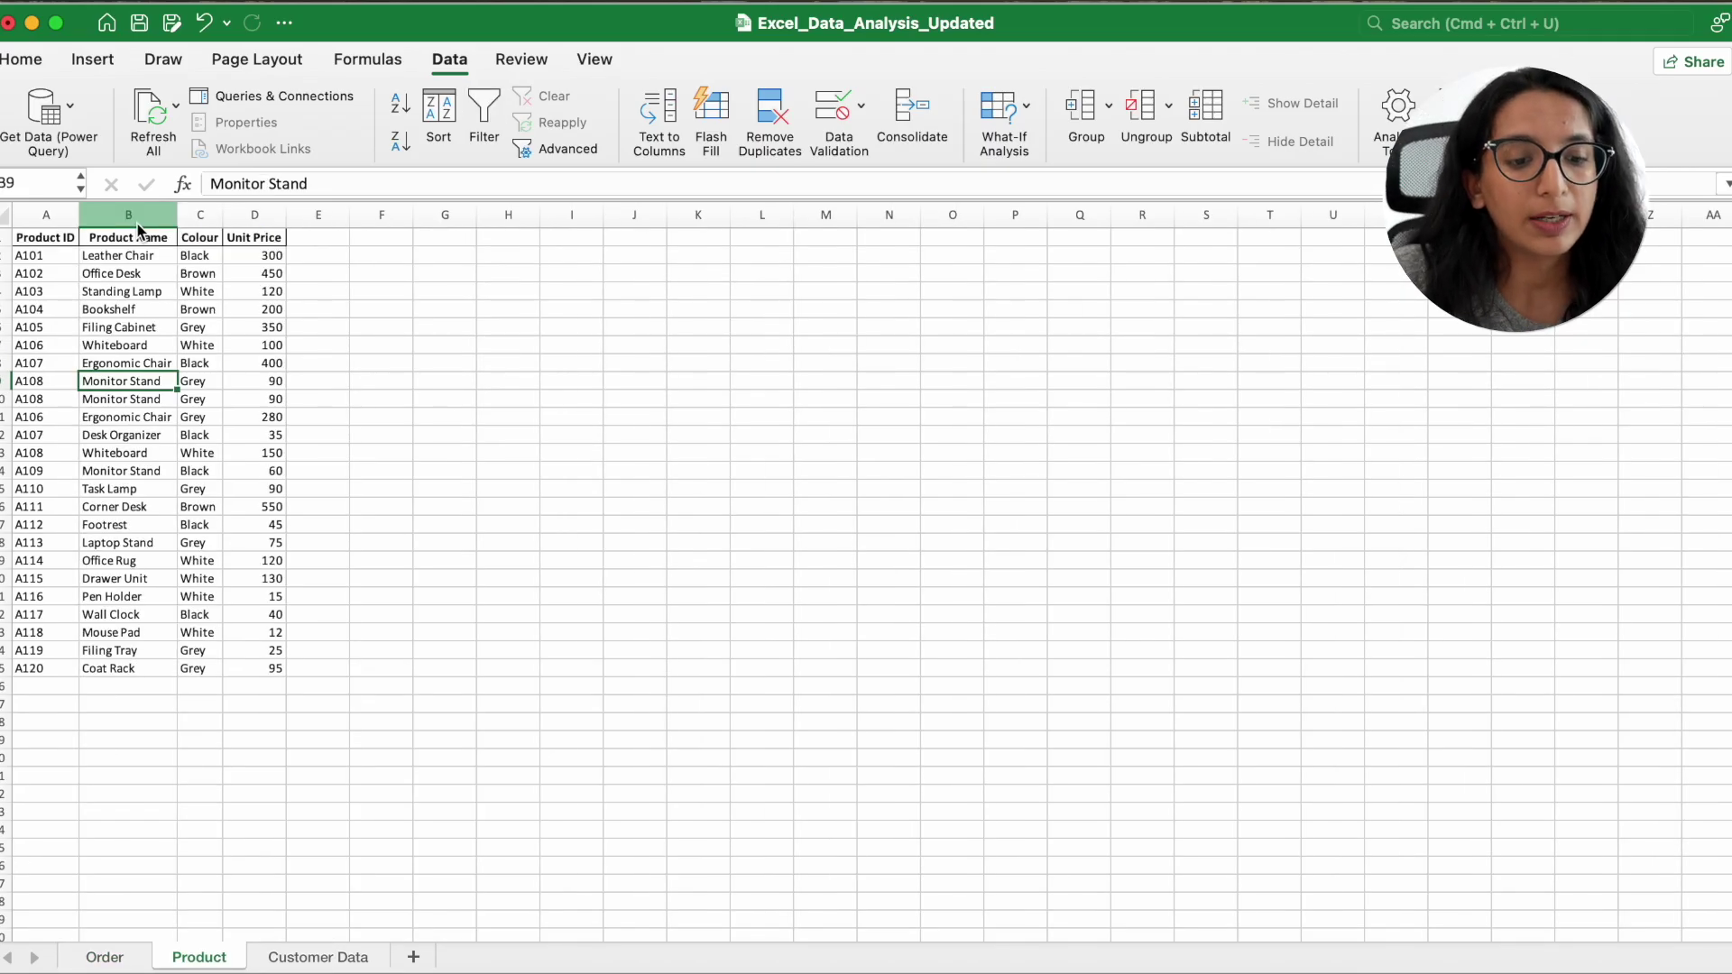
Highlight duplicate Product Name and Colour values with Light Red Fill and Dark Red Text
{"action": "left_click_drag", "start_coordinate": [135, 216], "coordinate": [200, 217]}
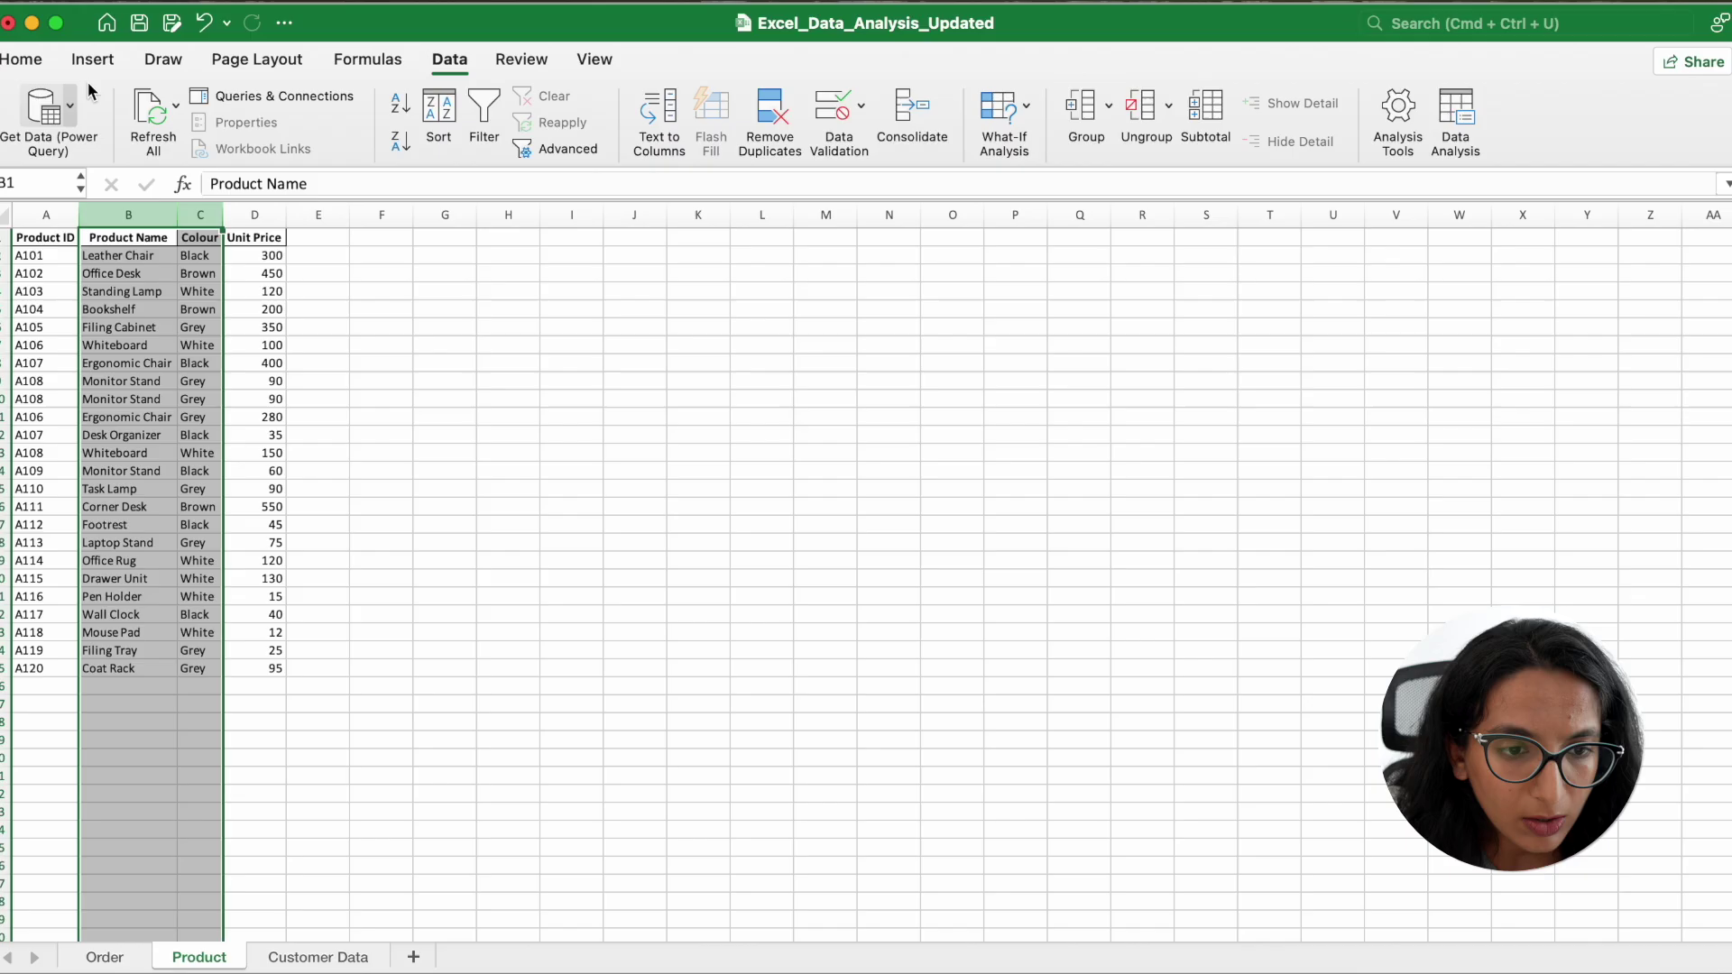
{"action": "left_click", "coordinate": [19, 61]}
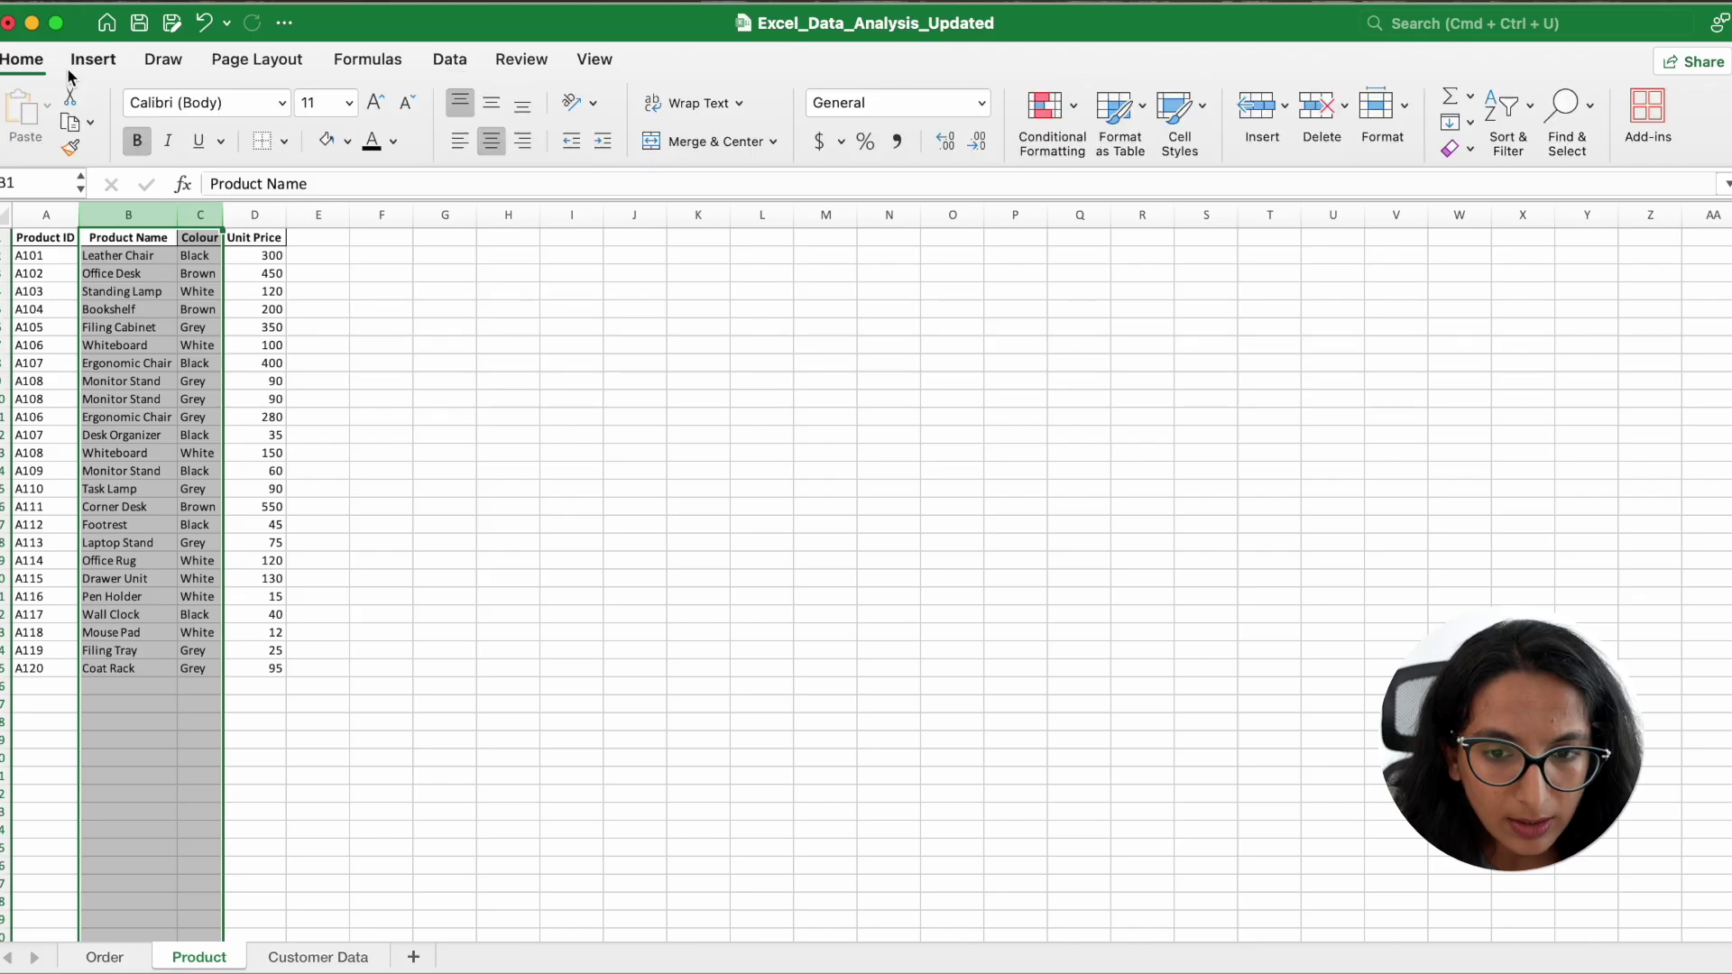
{"action": "left_click", "coordinate": [1033, 135]}
{"action": "mouse_move", "coordinate": [1173, 145]}
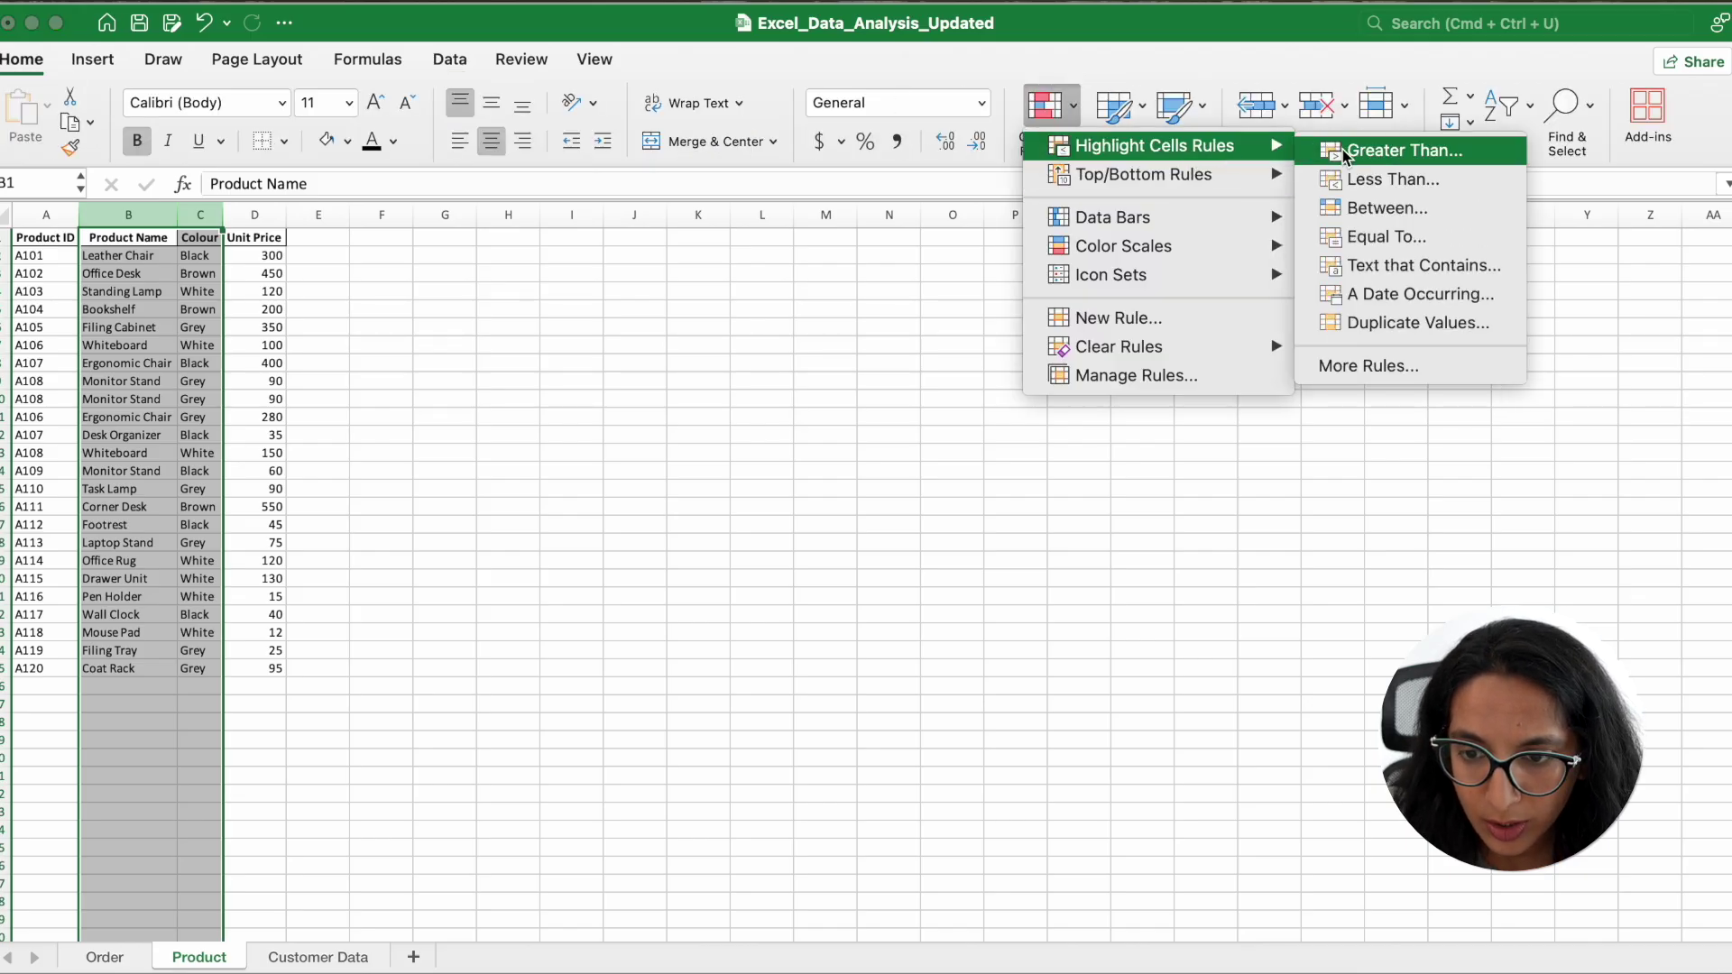
{"action": "left_click", "coordinate": [1378, 322]}
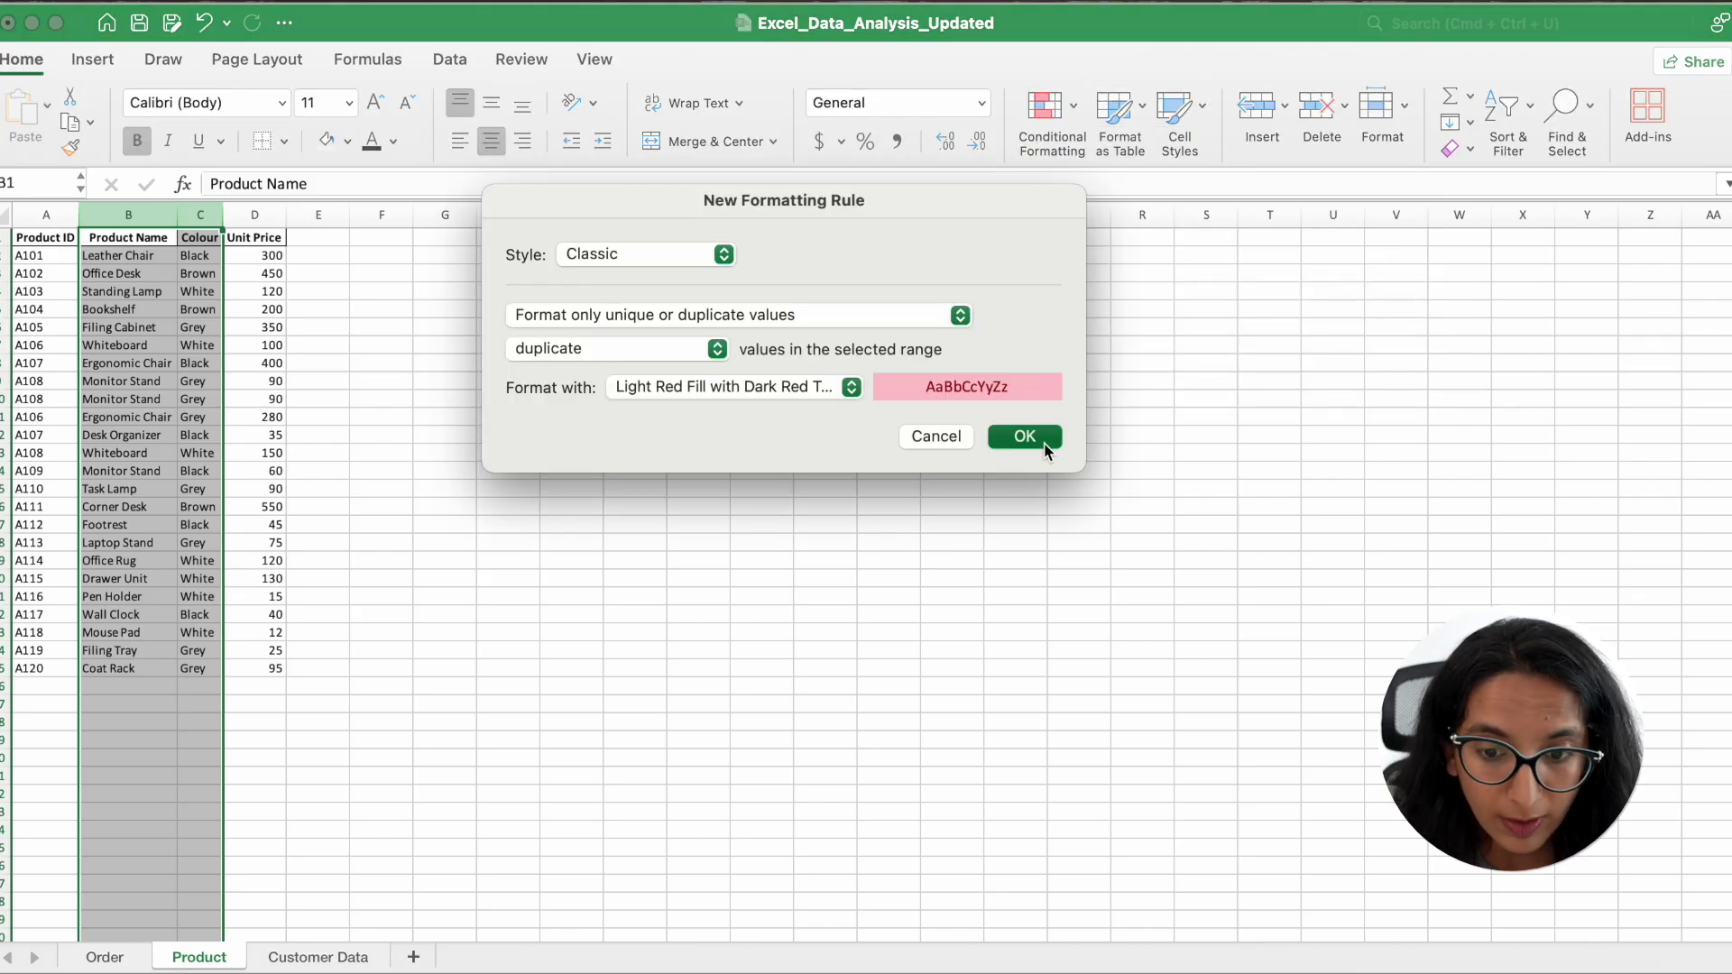
{"action": "left_click", "coordinate": [1030, 434]}
Review the flagged entries, such as Black in C12 and the Monitor Stand rows 9–10
{"action": "left_click", "coordinate": [152, 505]}
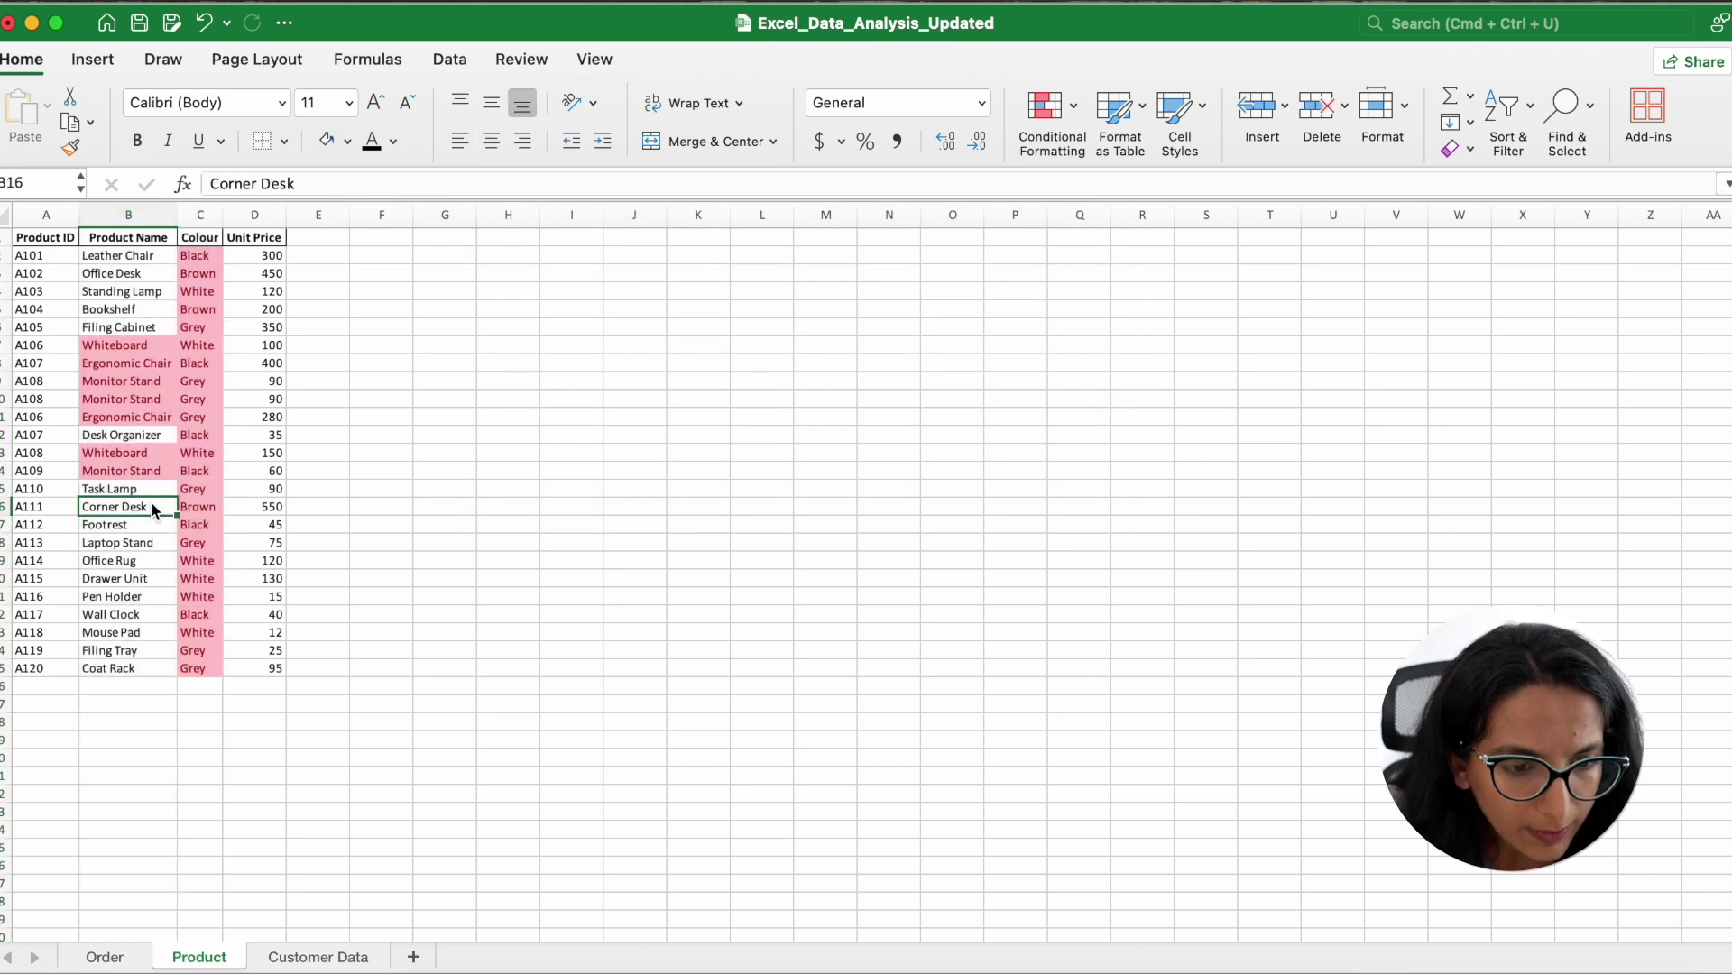
{"action": "left_click", "coordinate": [197, 435]}
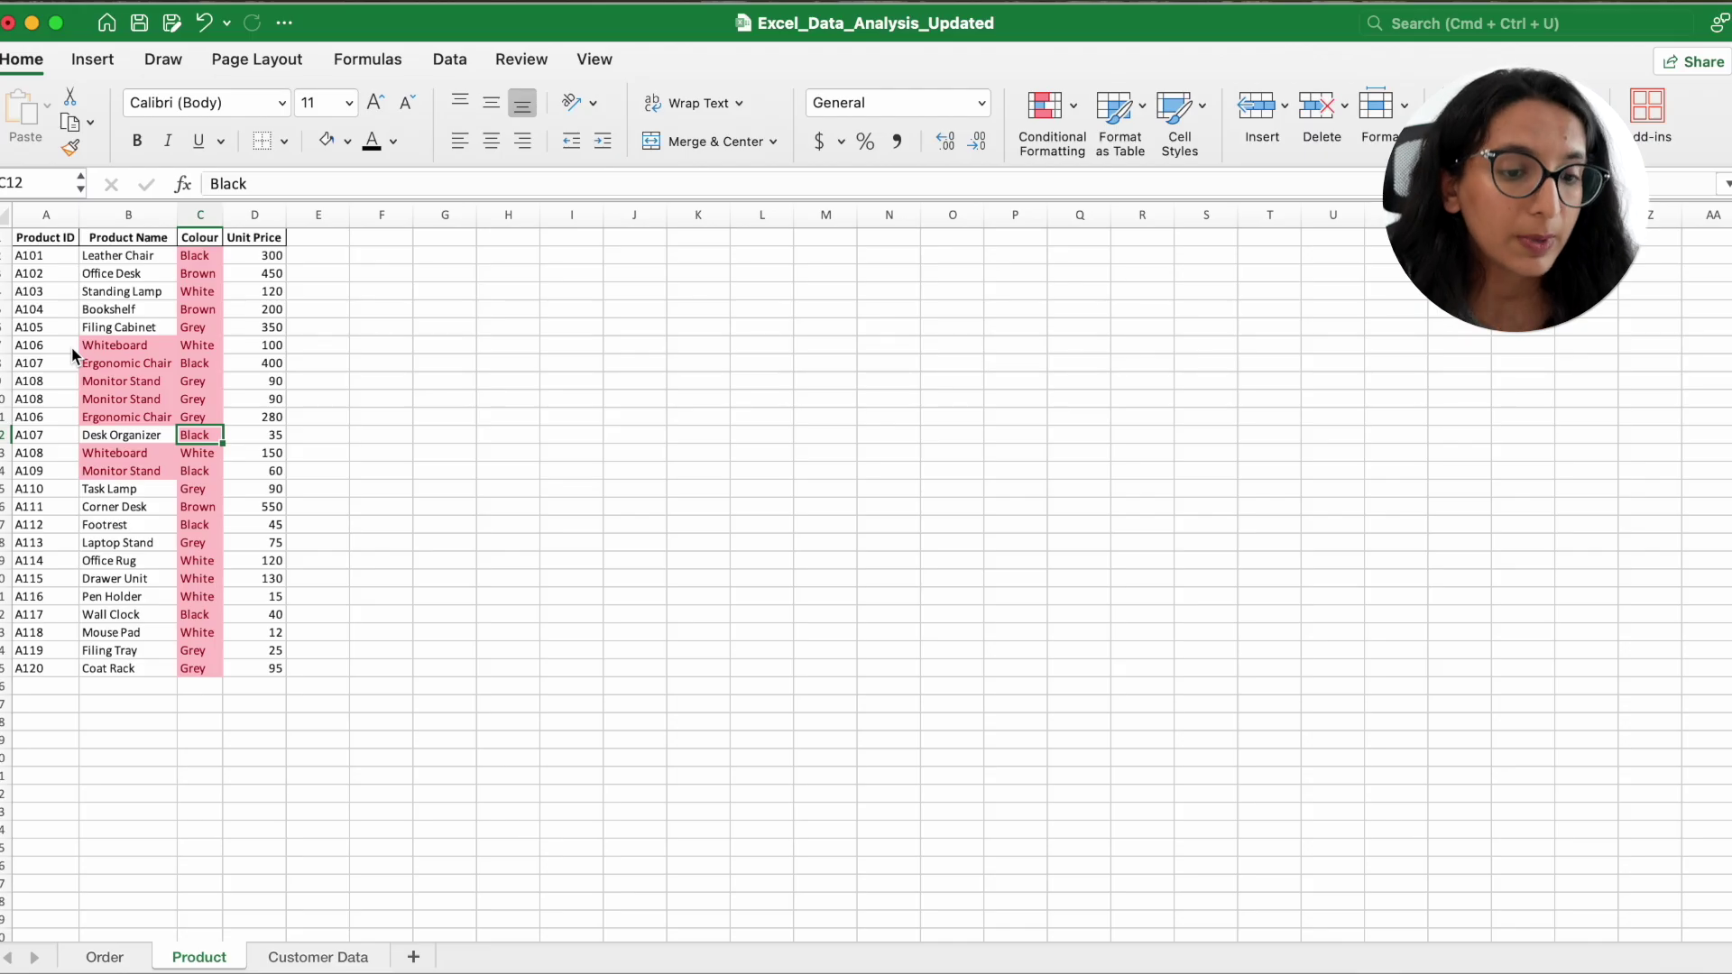
{"action": "left_click", "coordinate": [159, 403]}
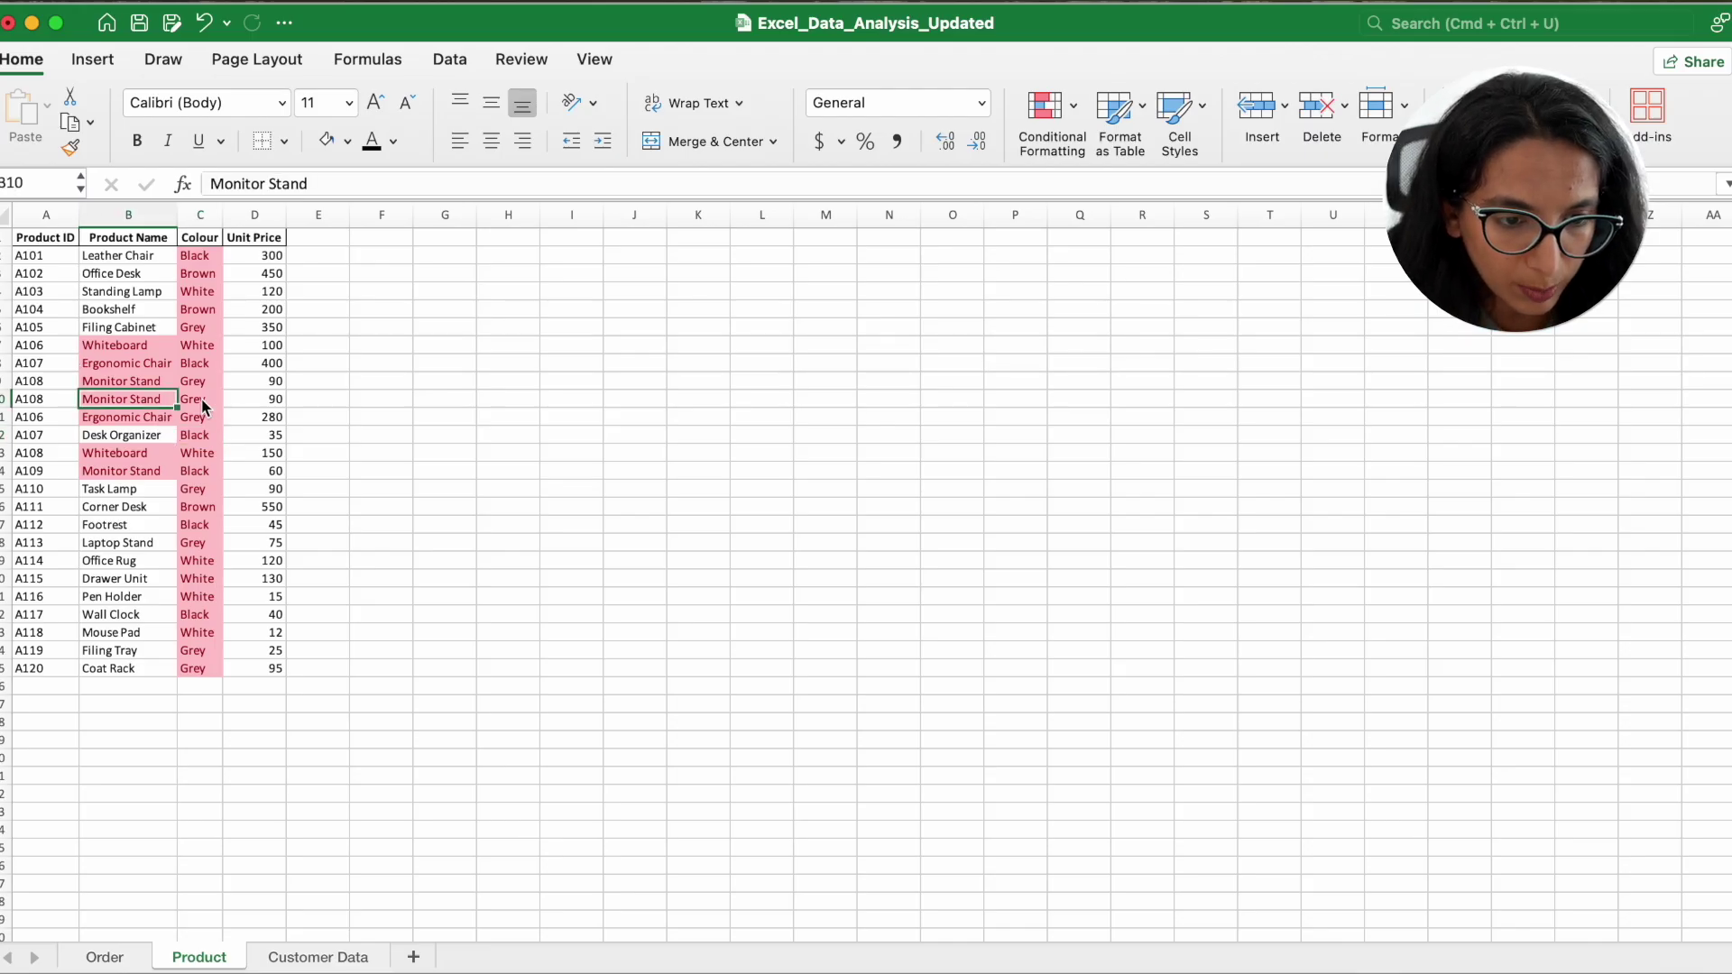
{"action": "key", "text": "shift+space"}
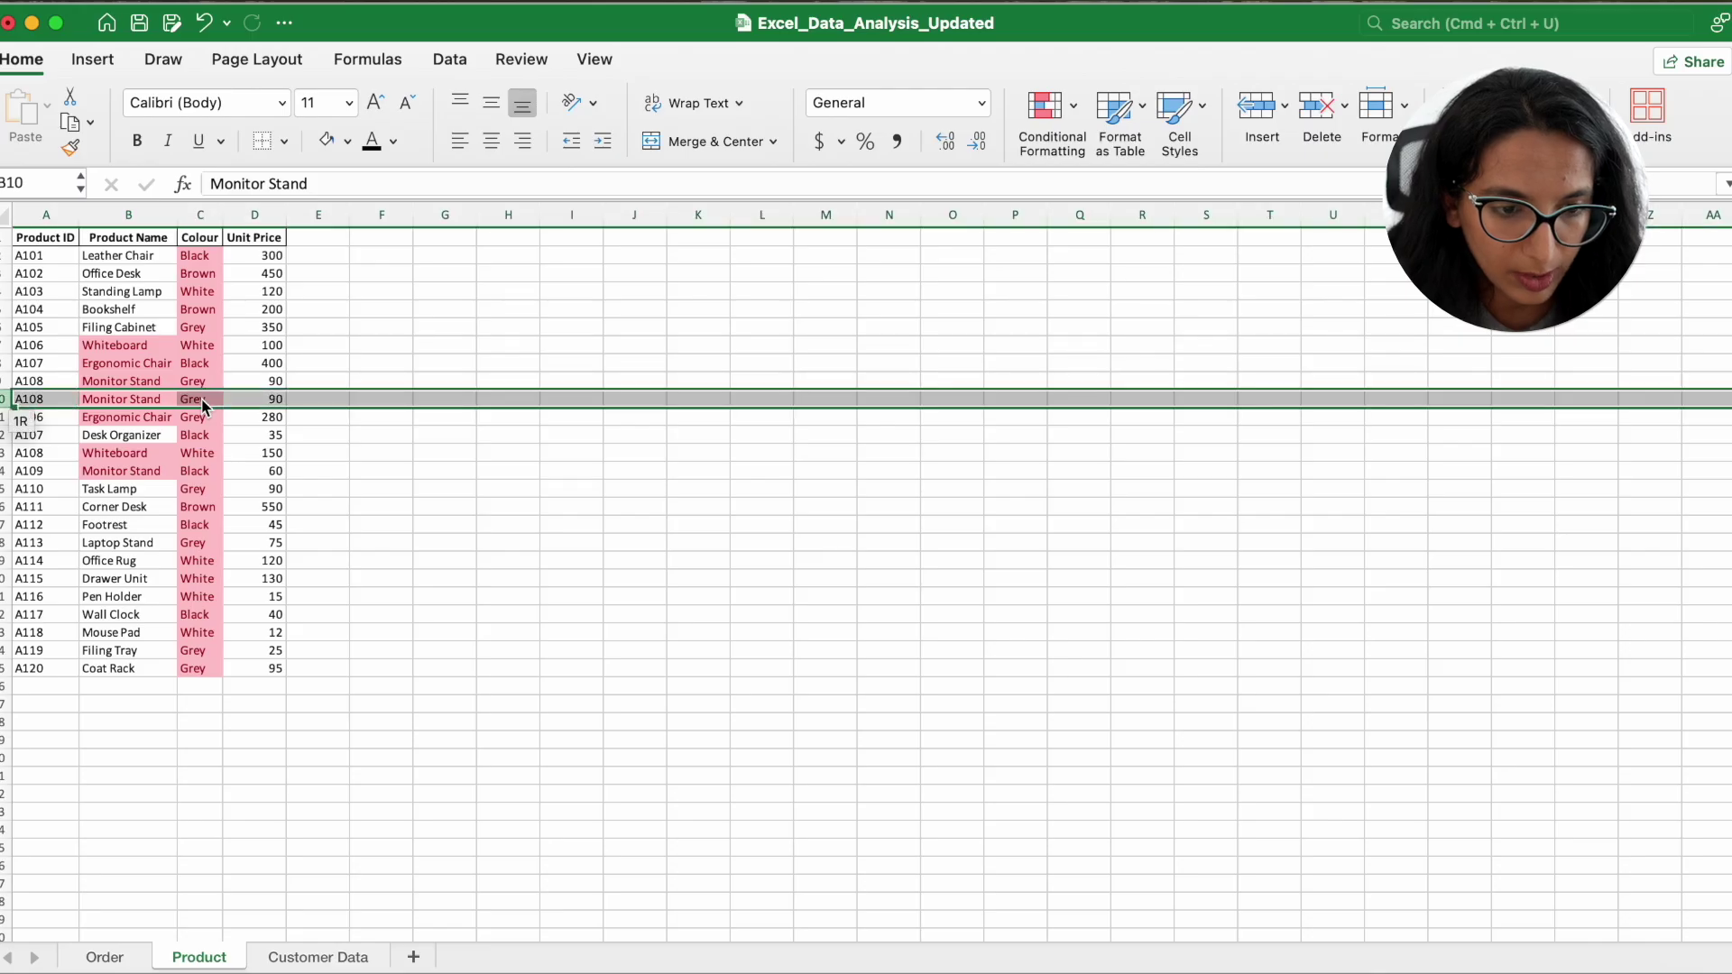
{"action": "key", "text": "shift+Up"}
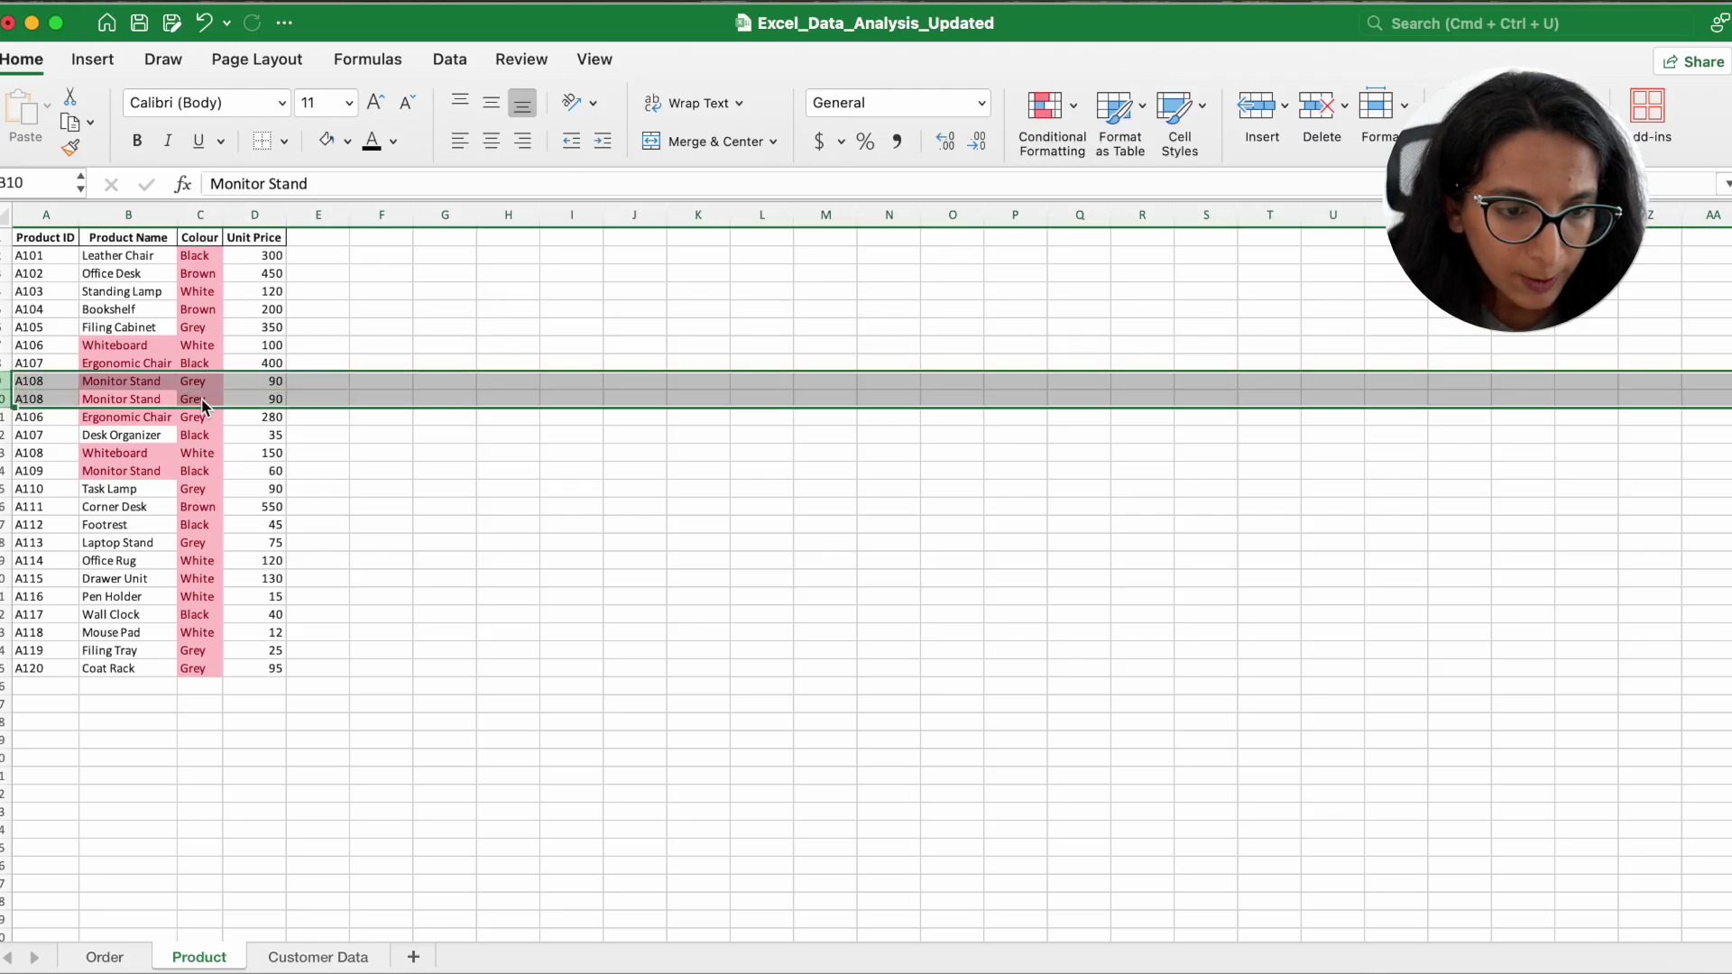
{"action": "left_click", "coordinate": [190, 406]}
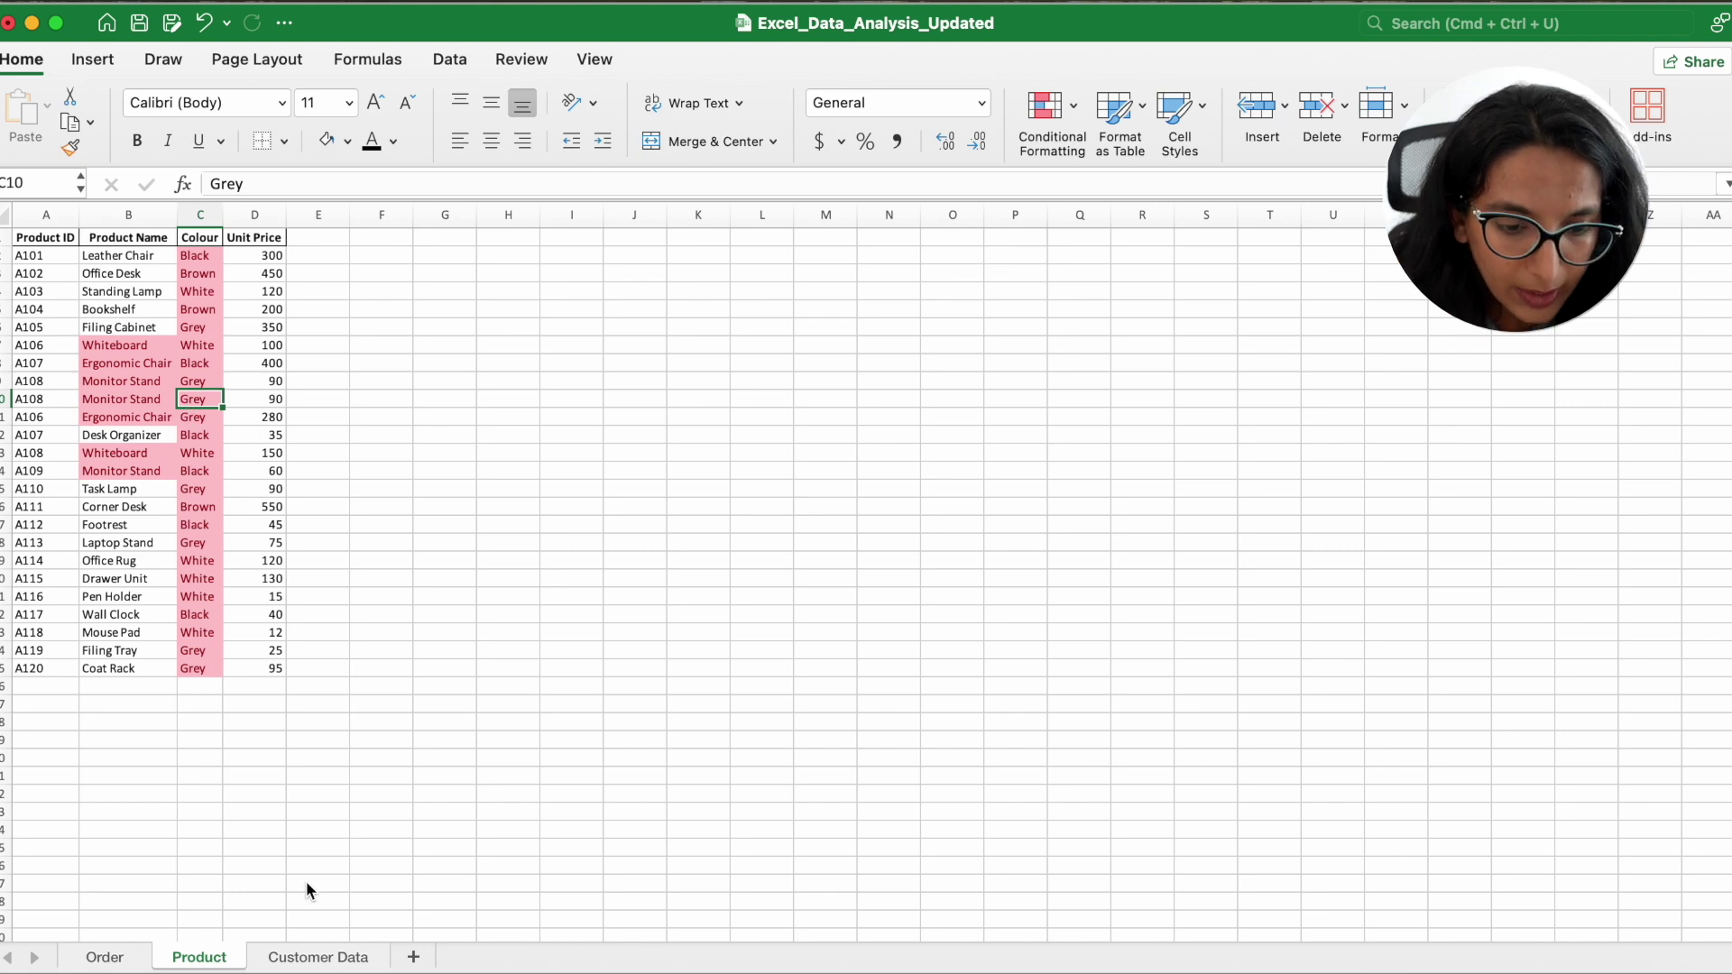
On Customer Data, apply duplicate-value highlighting to the Customer Name and Customer Email columns
{"action": "left_click", "coordinate": [317, 956]}
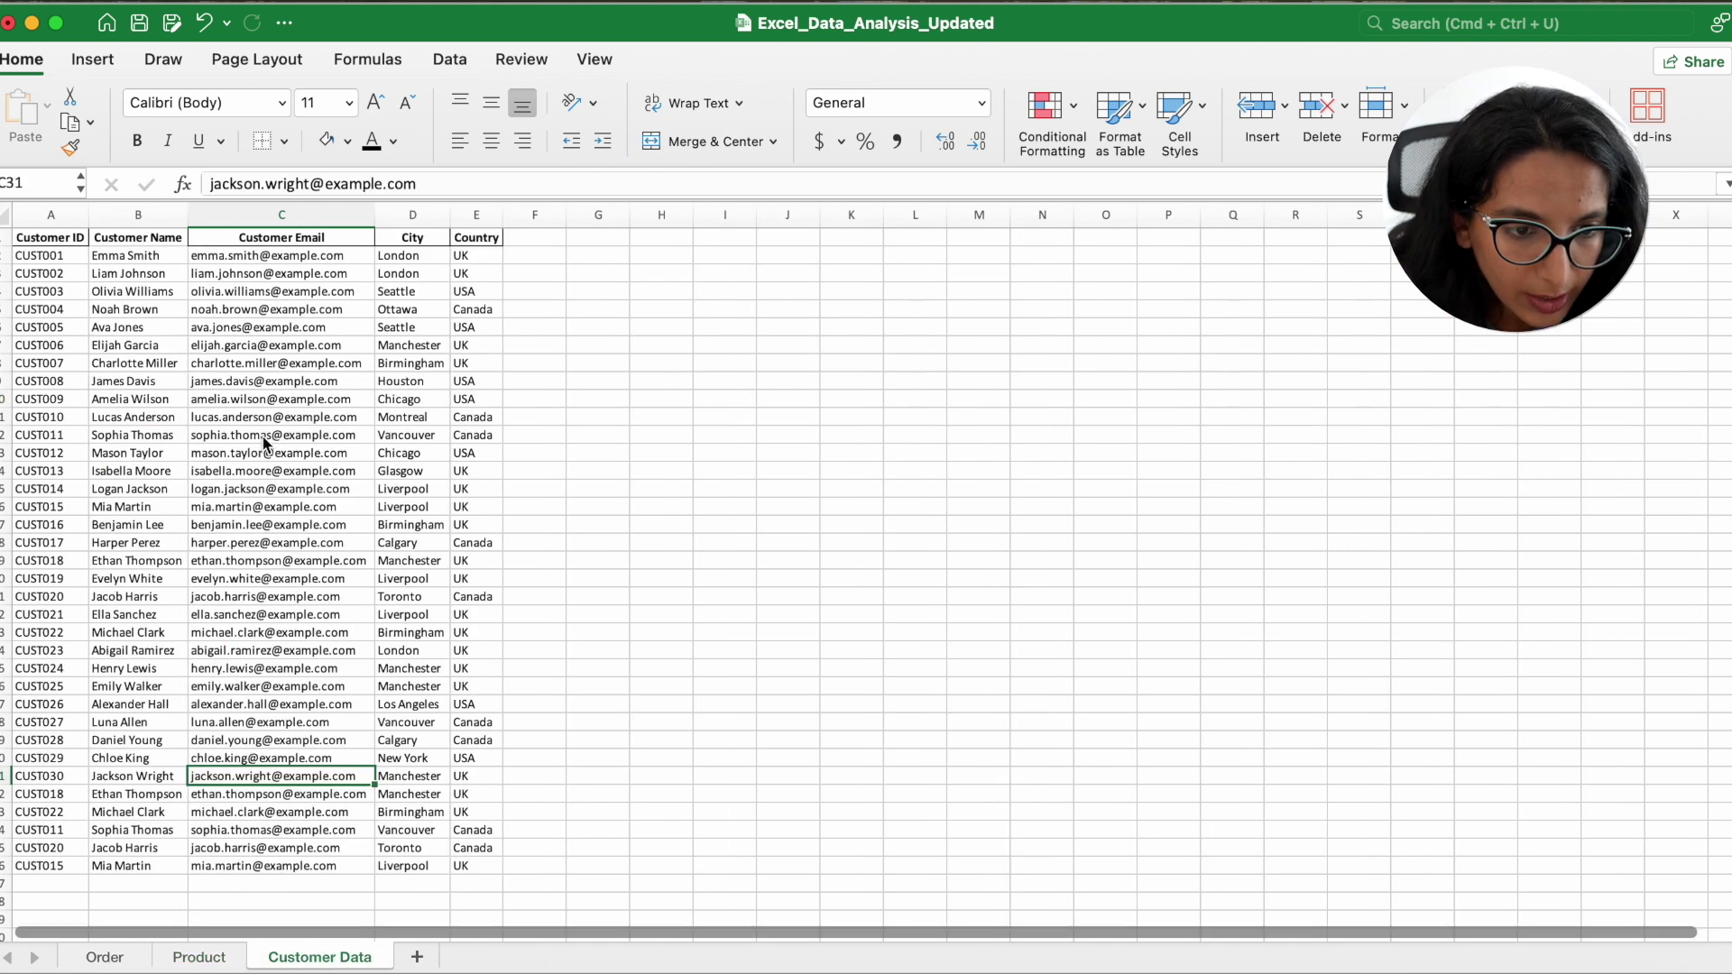
{"action": "left_click_drag", "start_coordinate": [180, 216], "coordinate": [230, 218]}
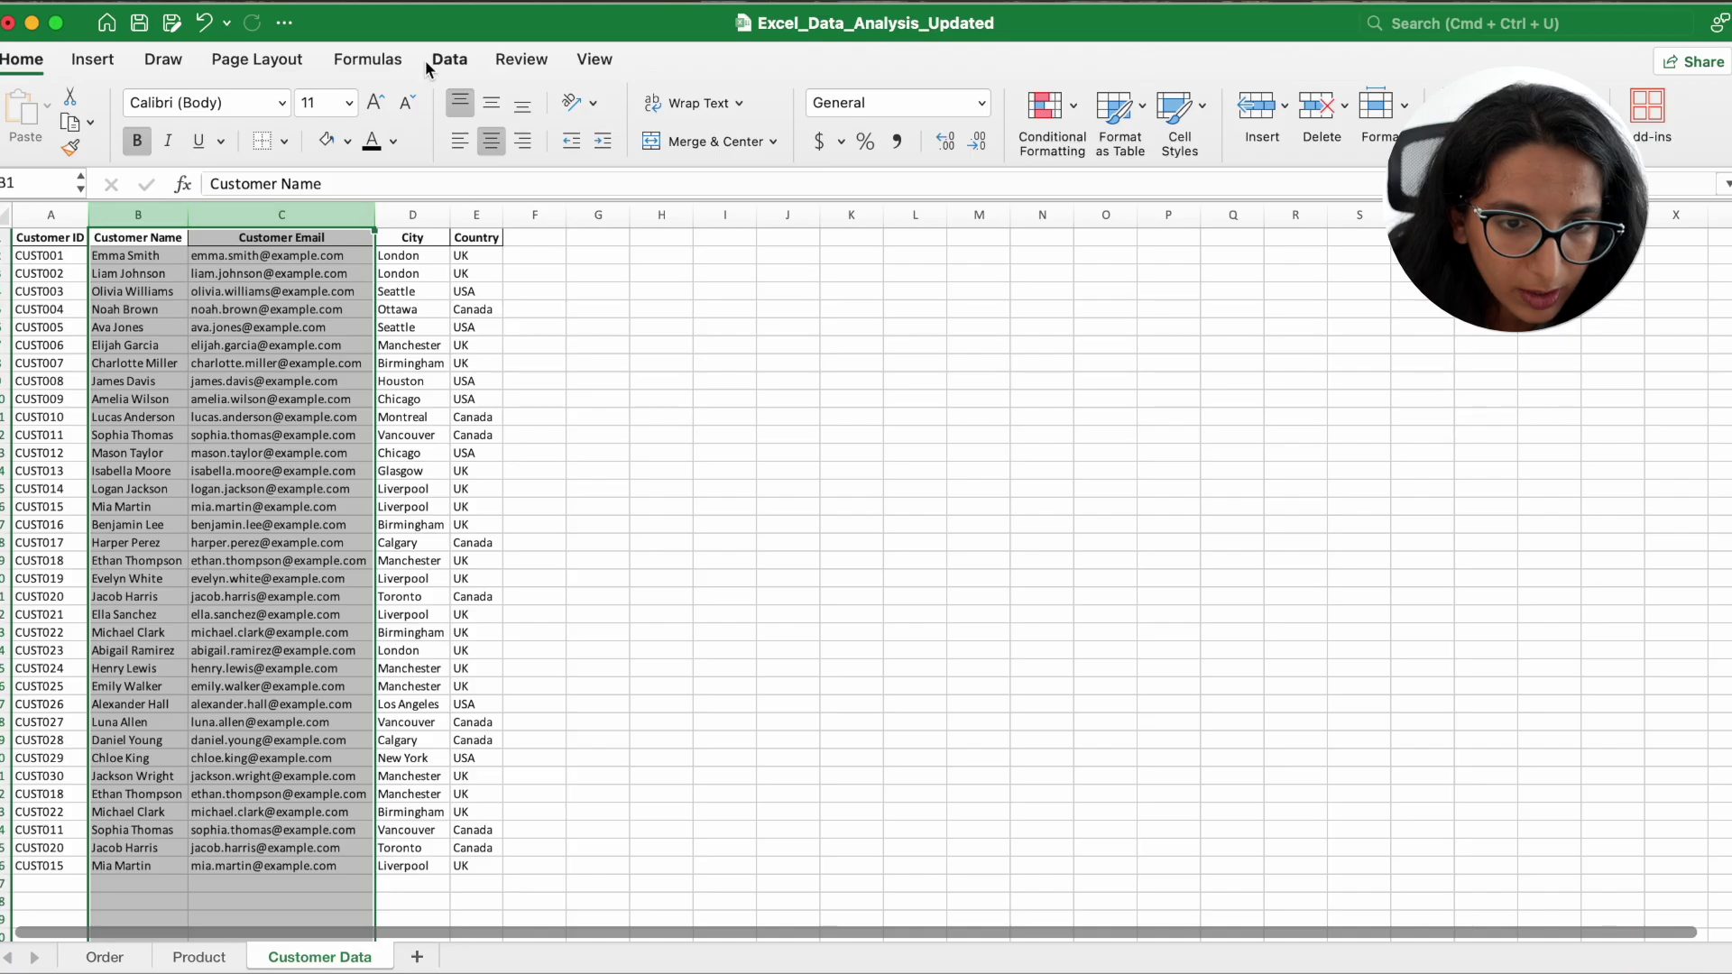
{"action": "left_click", "coordinate": [1049, 109]}
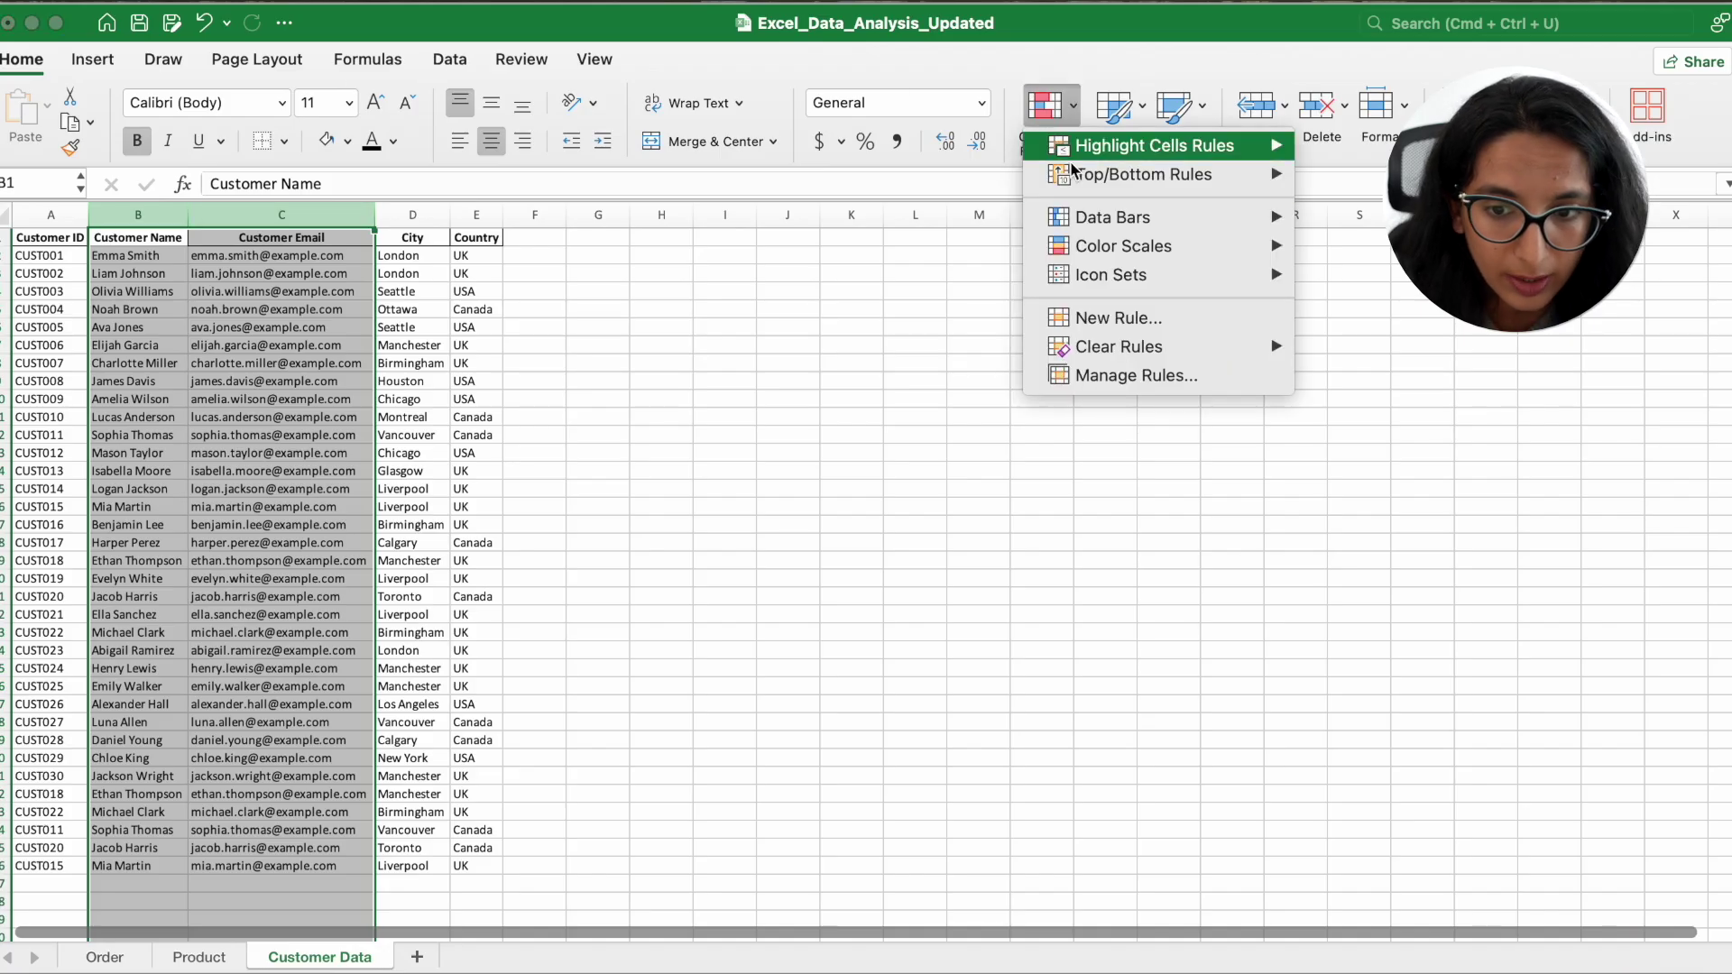
{"action": "left_click", "coordinate": [293, 650]}
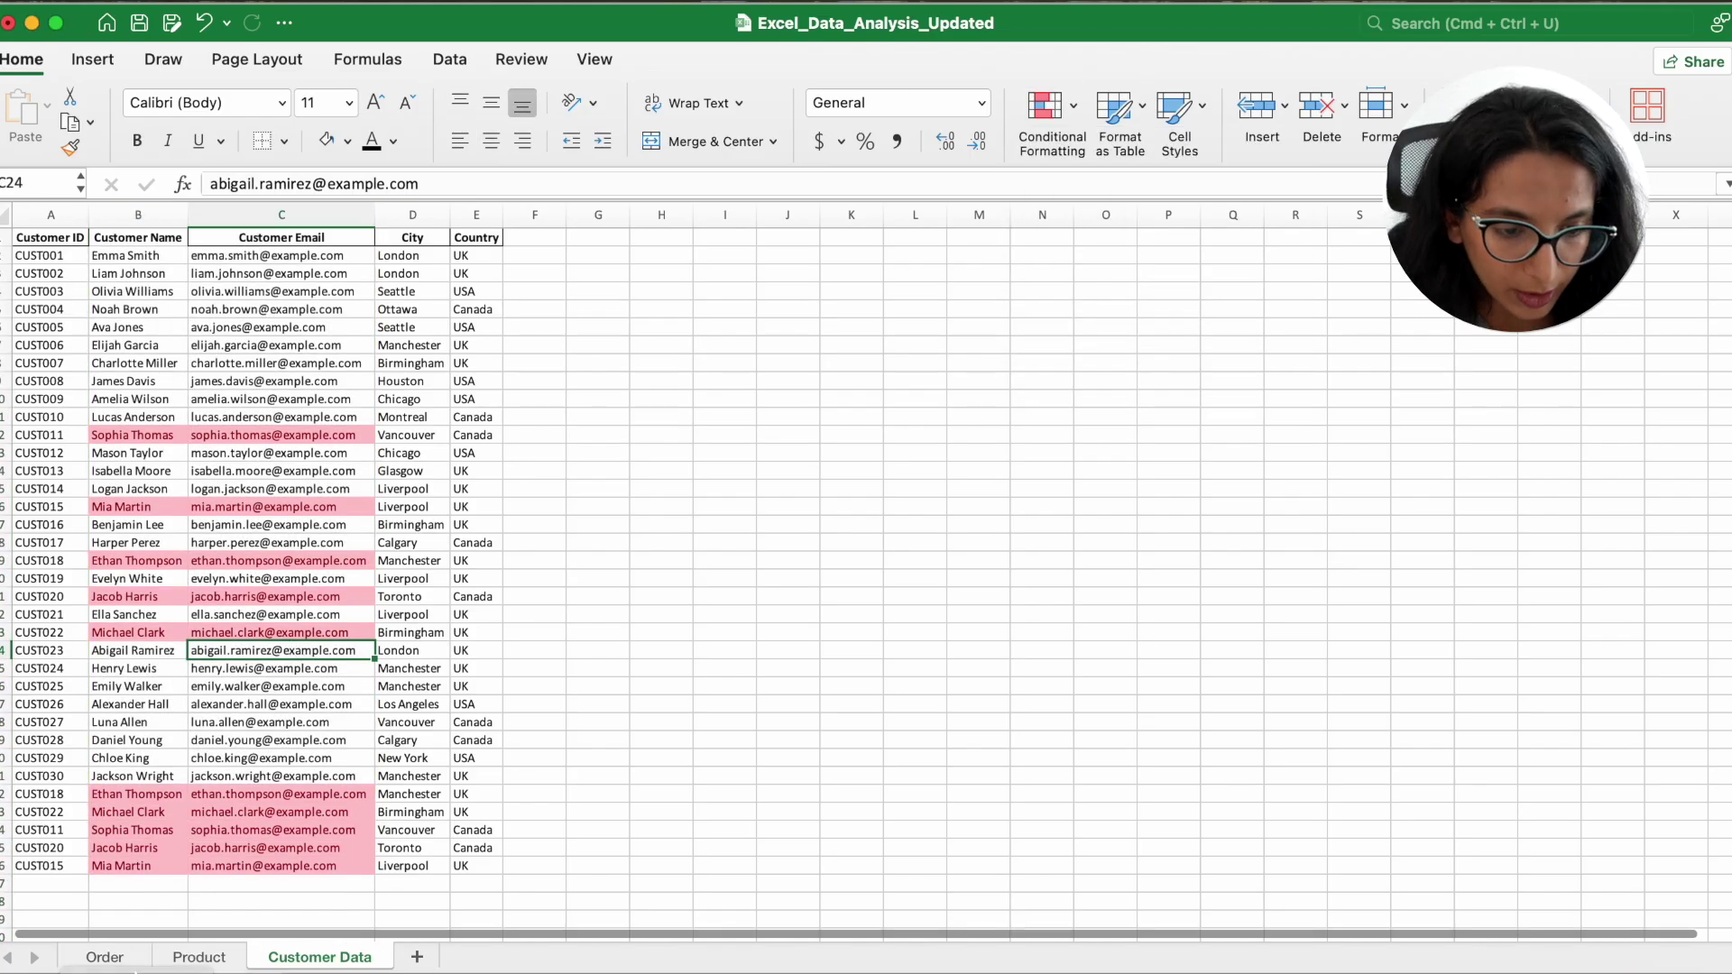
Filter the Order table's Customer ID to one customer, showing the two 2023-04-18 orders, then clear it
{"action": "left_click", "coordinate": [138, 956]}
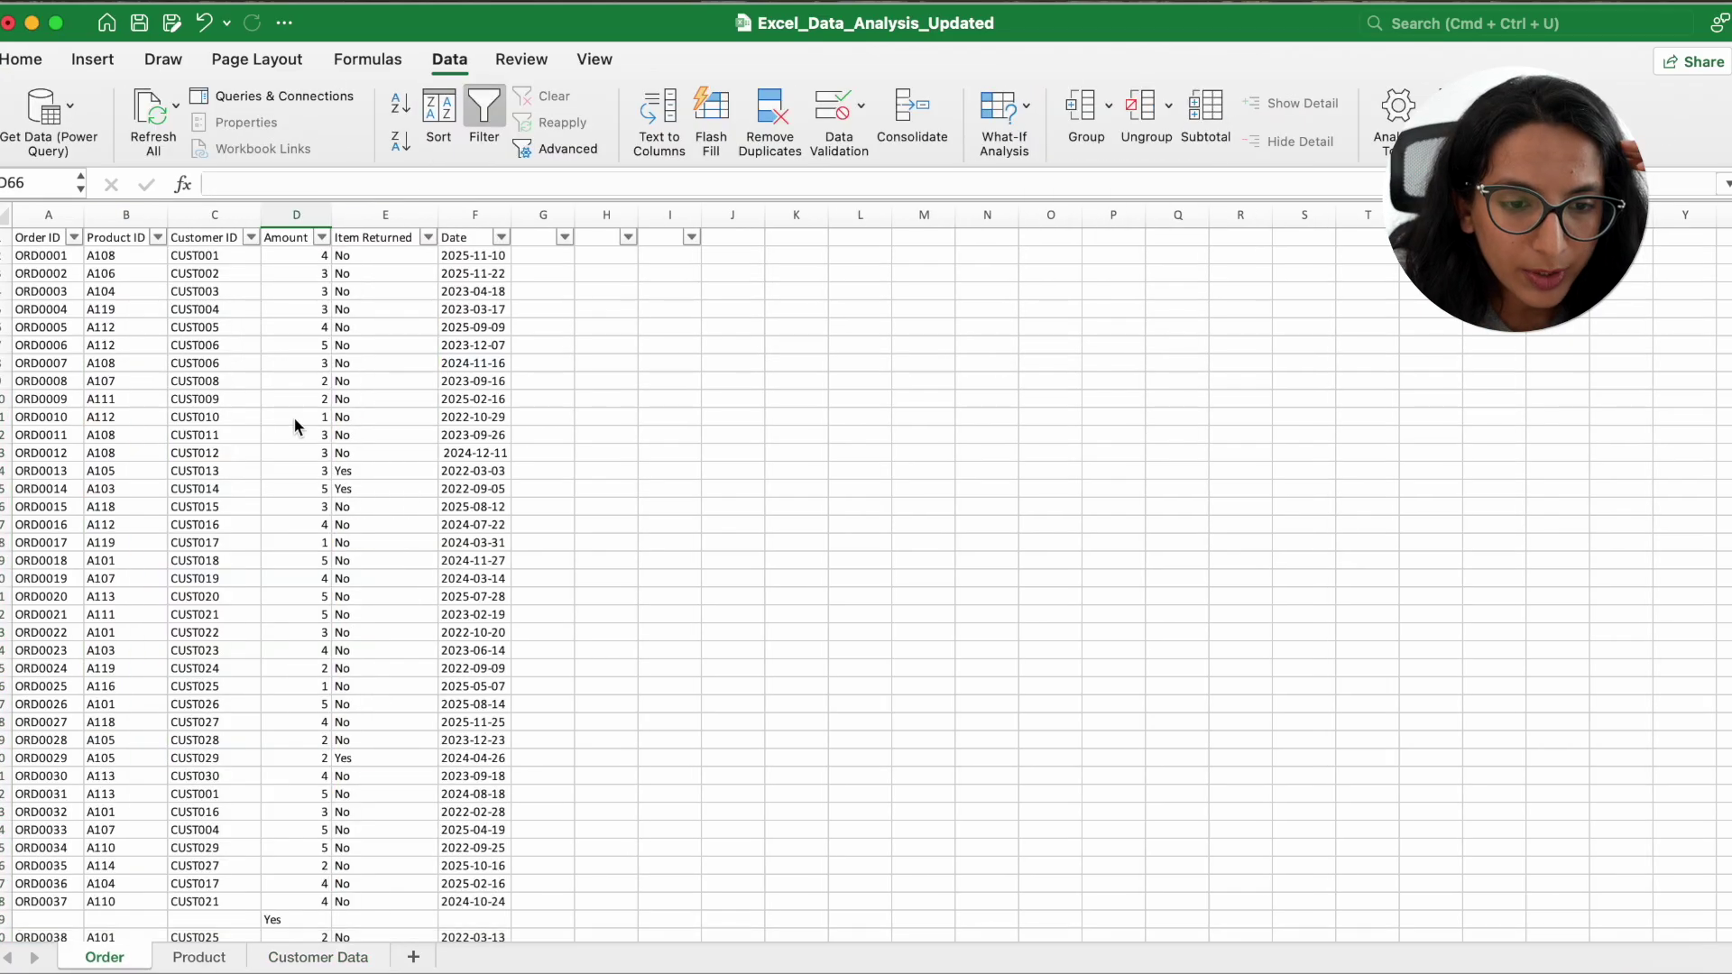
{"action": "left_click", "coordinate": [322, 240]}
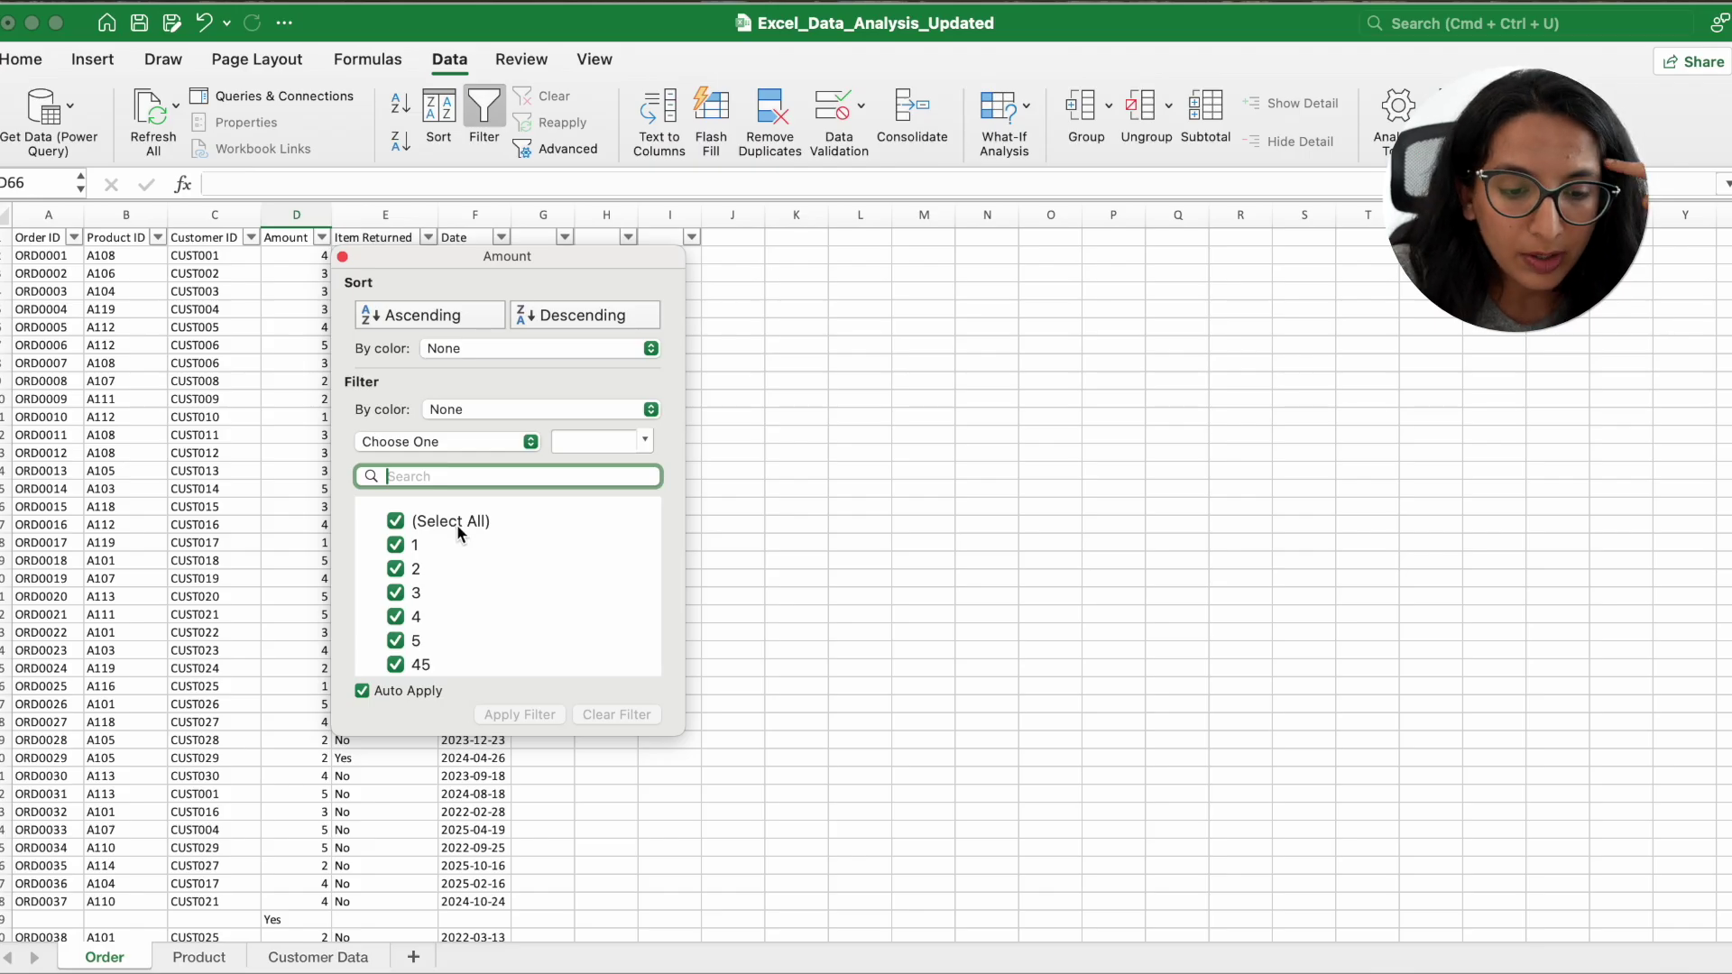
{"action": "left_click", "coordinate": [394, 523]}
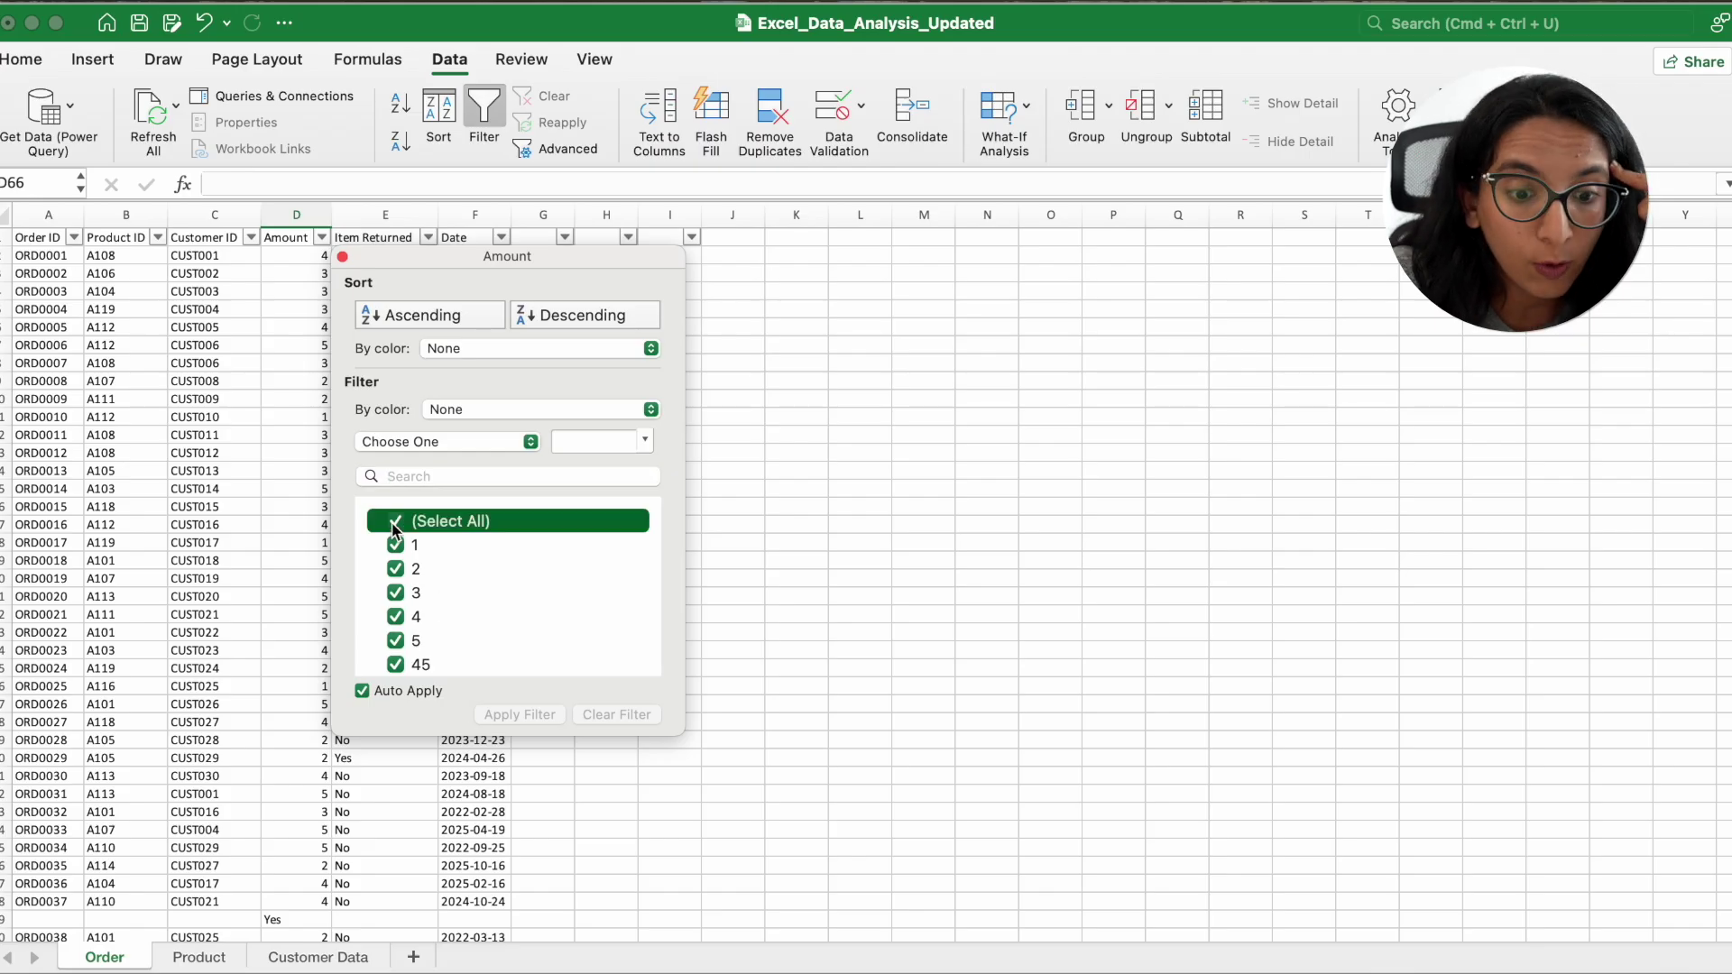
{"action": "left_click", "coordinate": [396, 667]}
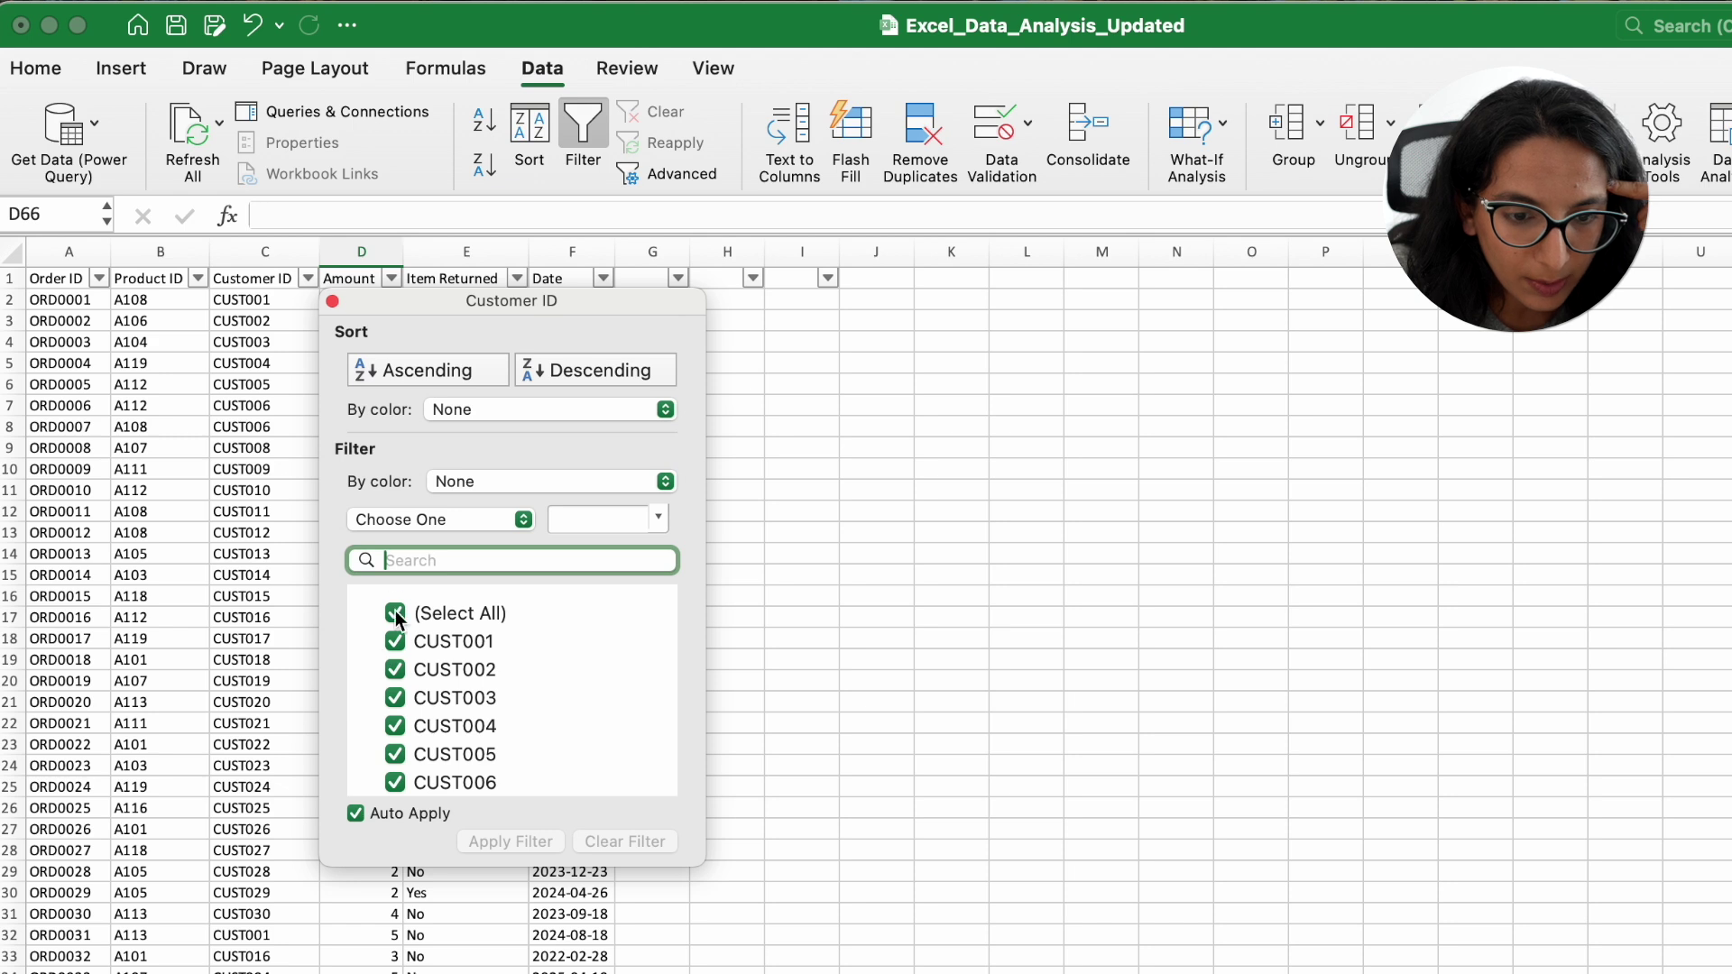
{"action": "left_click", "coordinate": [396, 616]}
{"action": "scroll", "coordinate": [406, 694], "scroll_direction": "down", "scroll_amount": 1}
{"action": "left_click", "coordinate": [402, 772]}
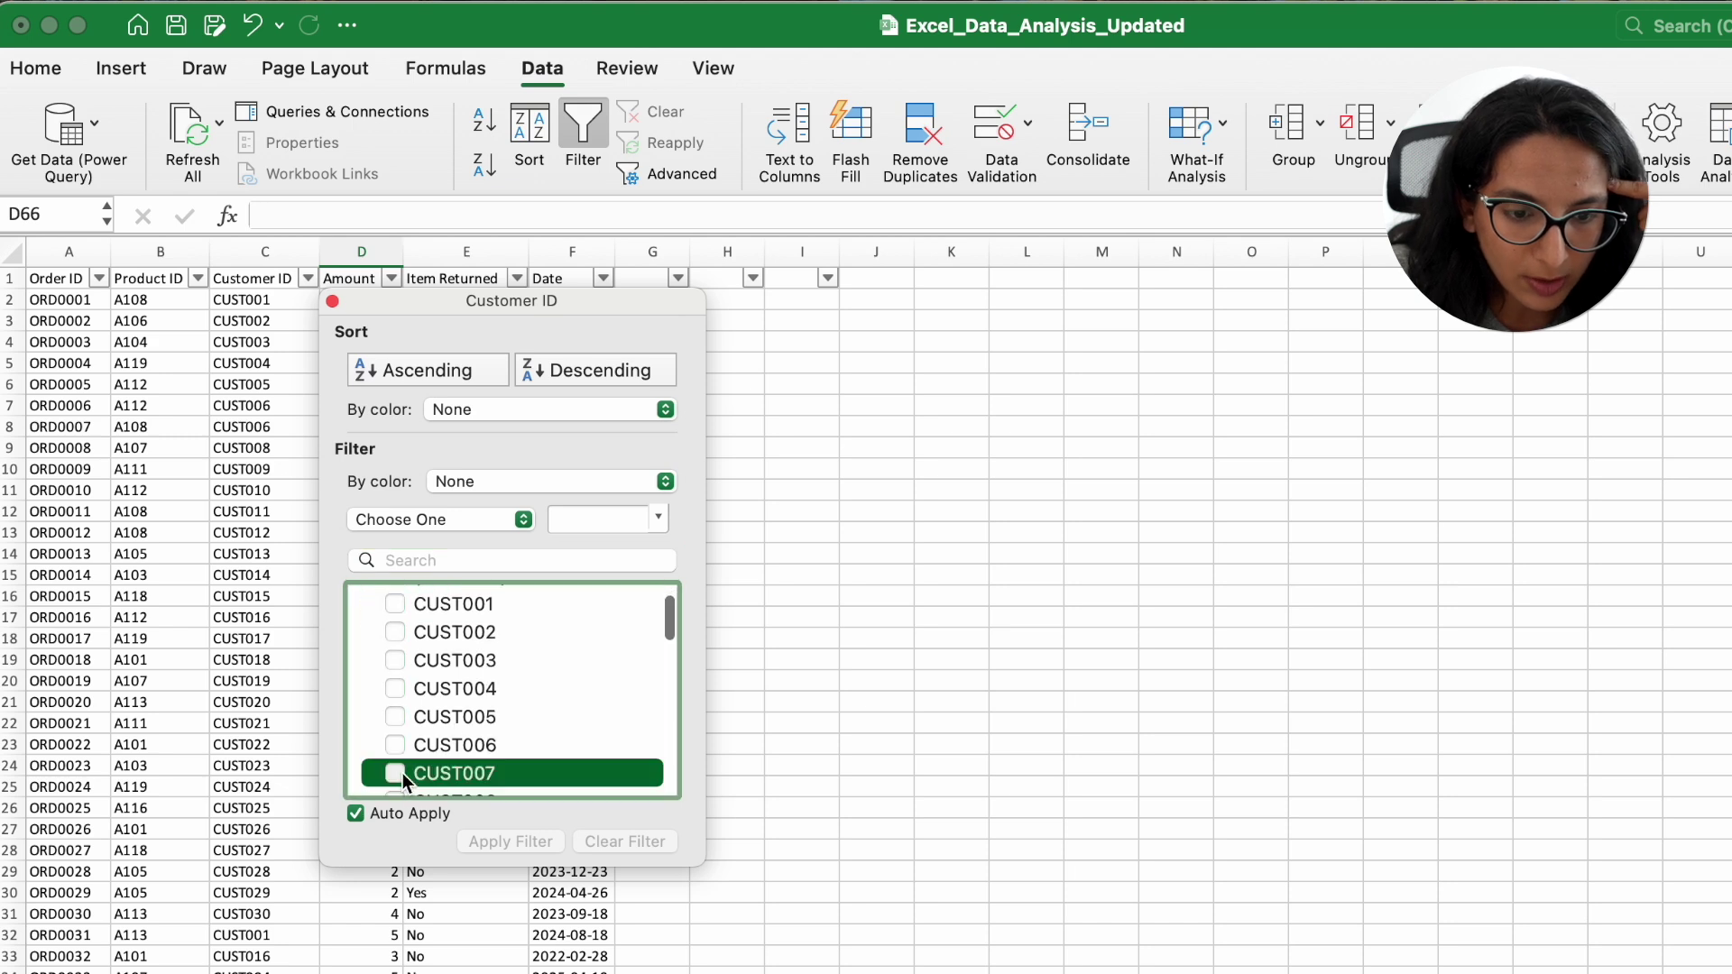
{"action": "left_click", "coordinate": [395, 773]}
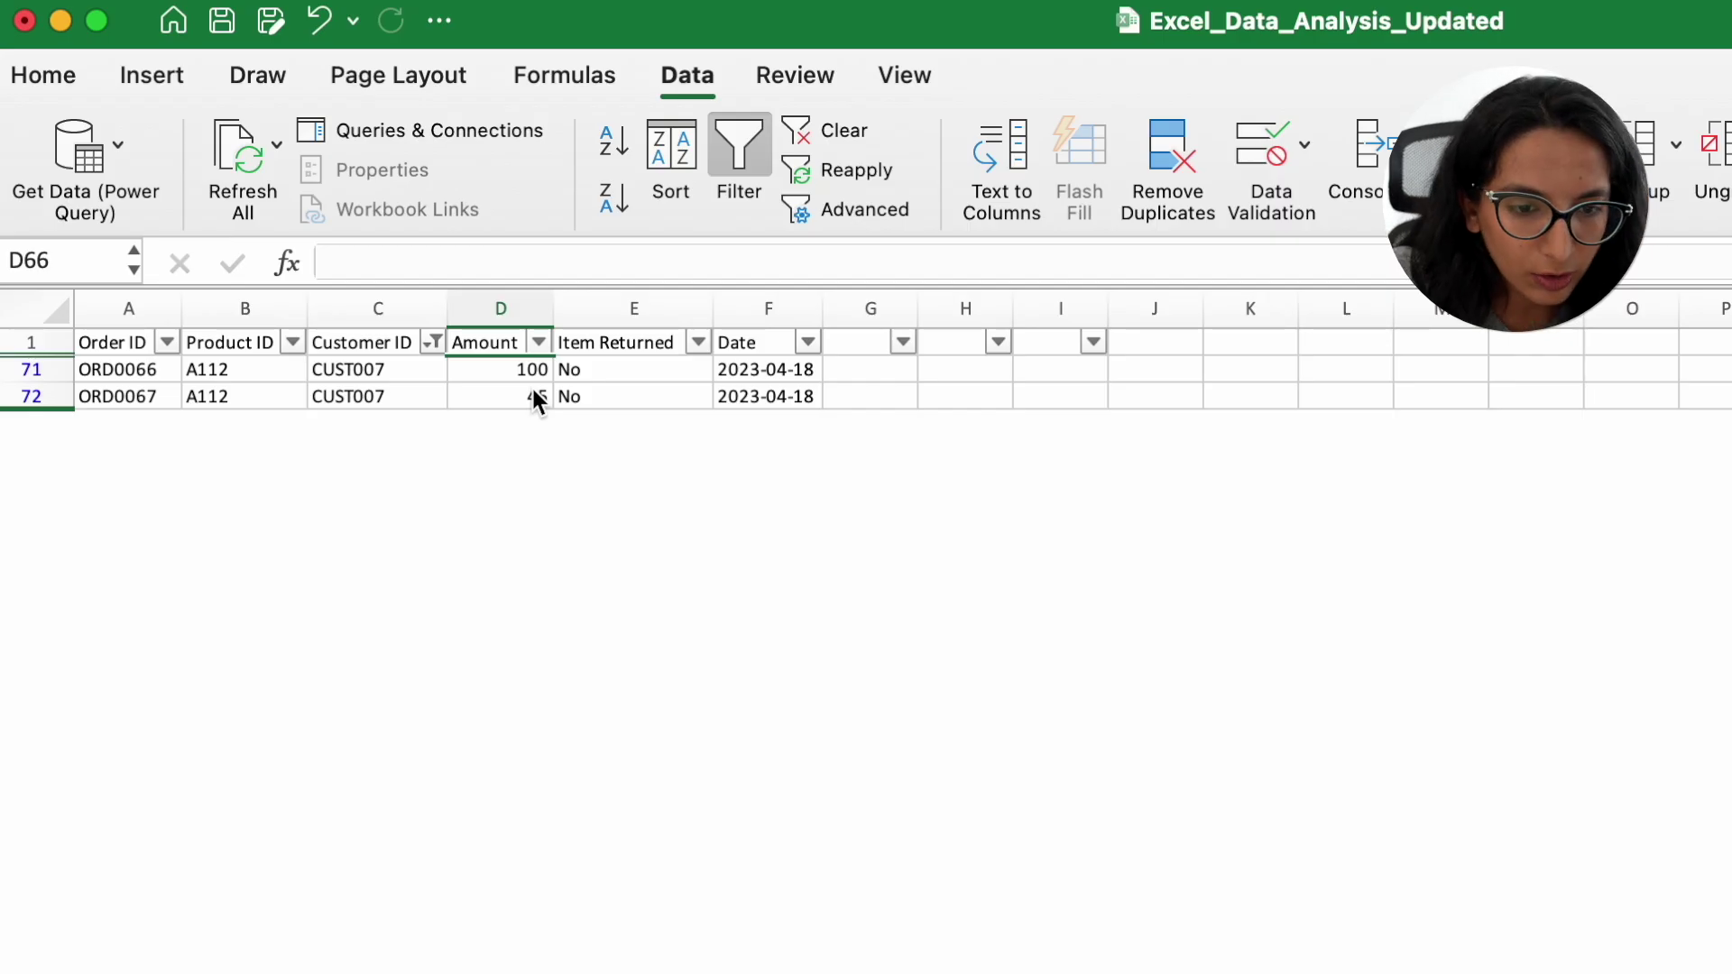
{"action": "left_click", "coordinate": [838, 129]}
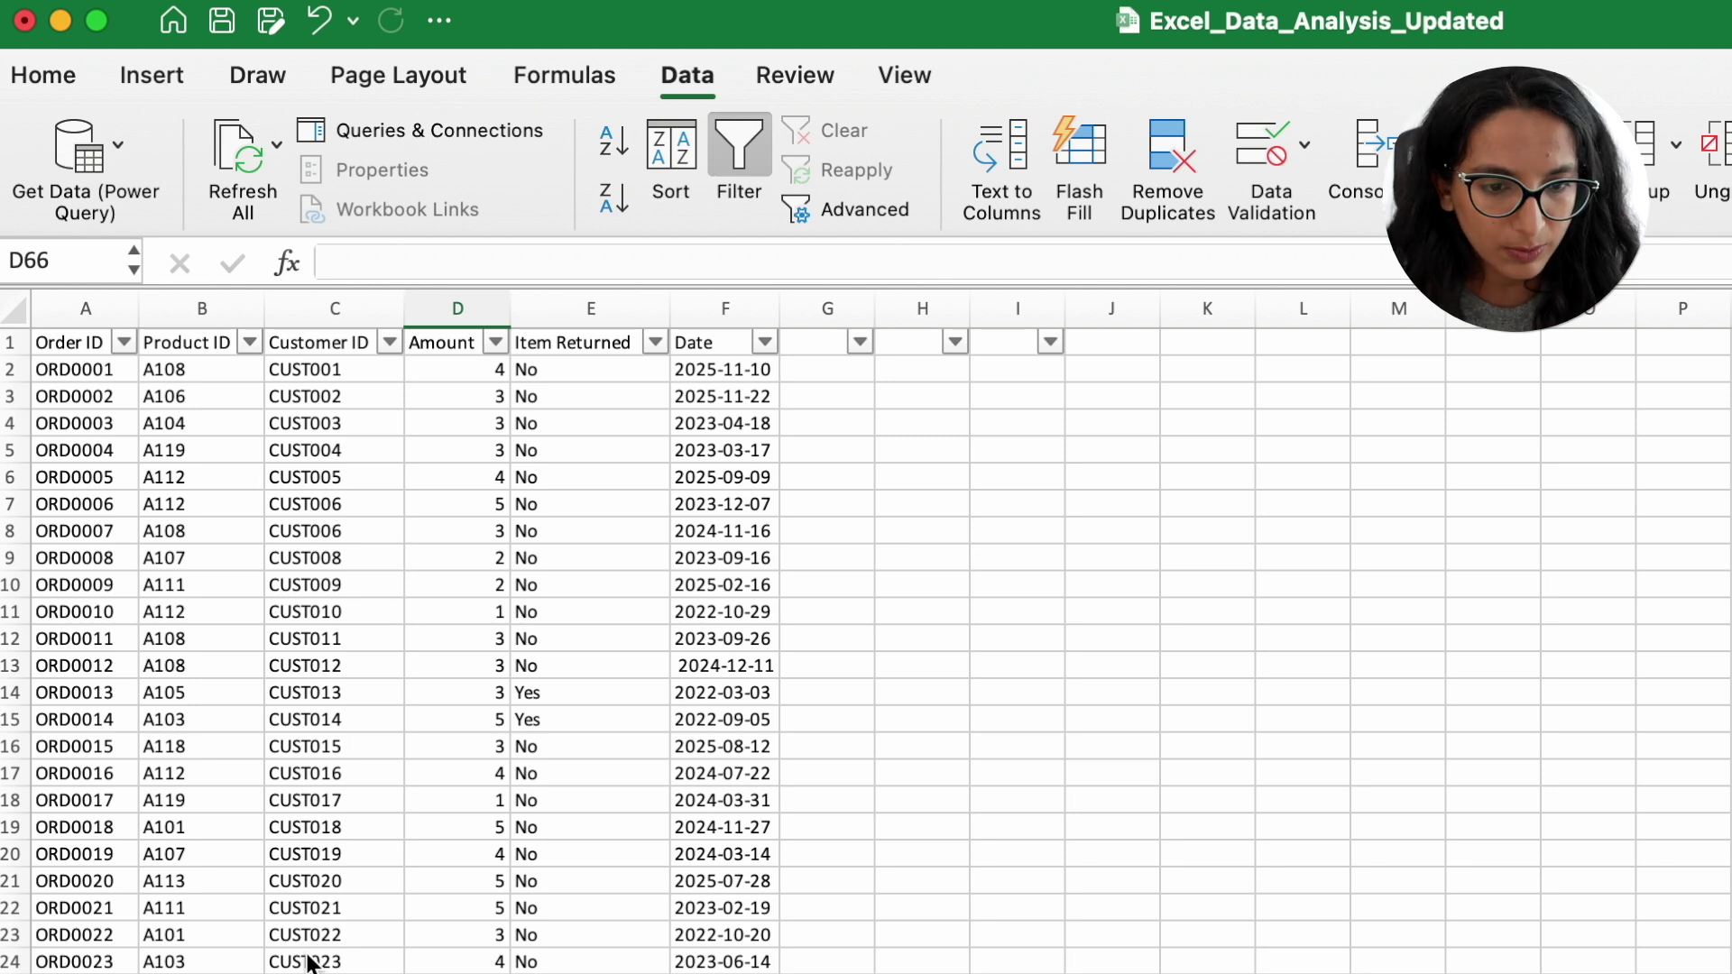
Check the date in cell F8 of the unfiltered Order table
{"action": "left_click", "coordinate": [725, 531]}
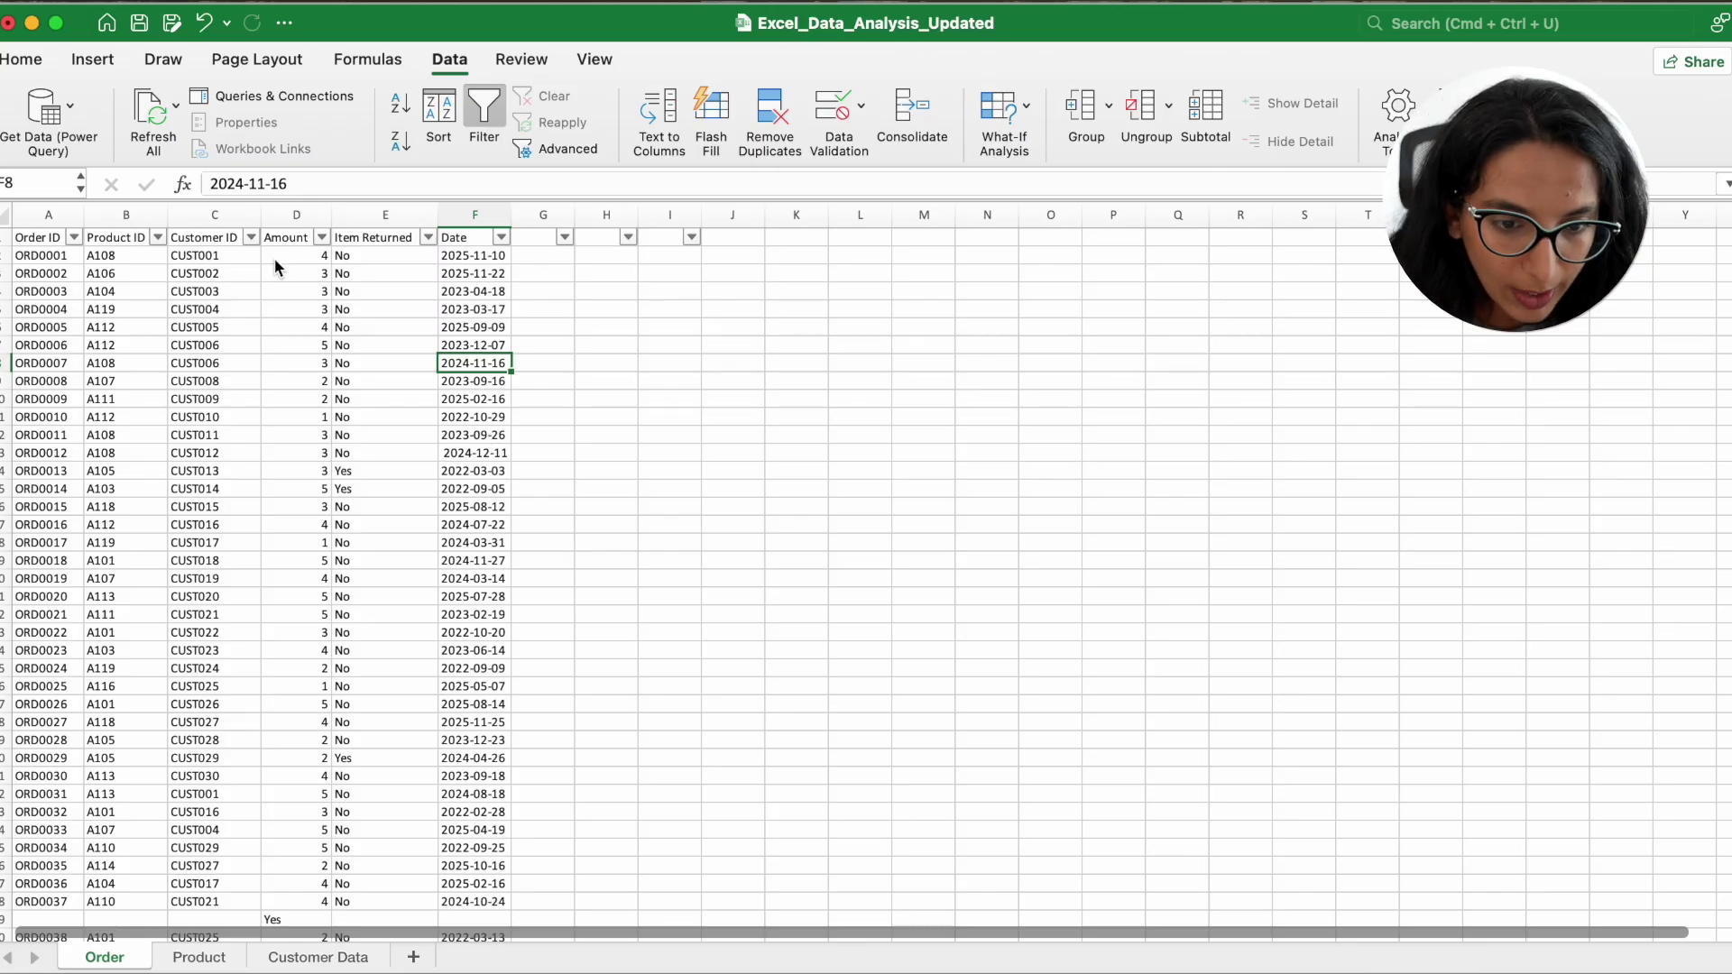
Filter Amount to Yes and blank entries, then delete the four stray rows from row 39
{"action": "left_click", "coordinate": [321, 238]}
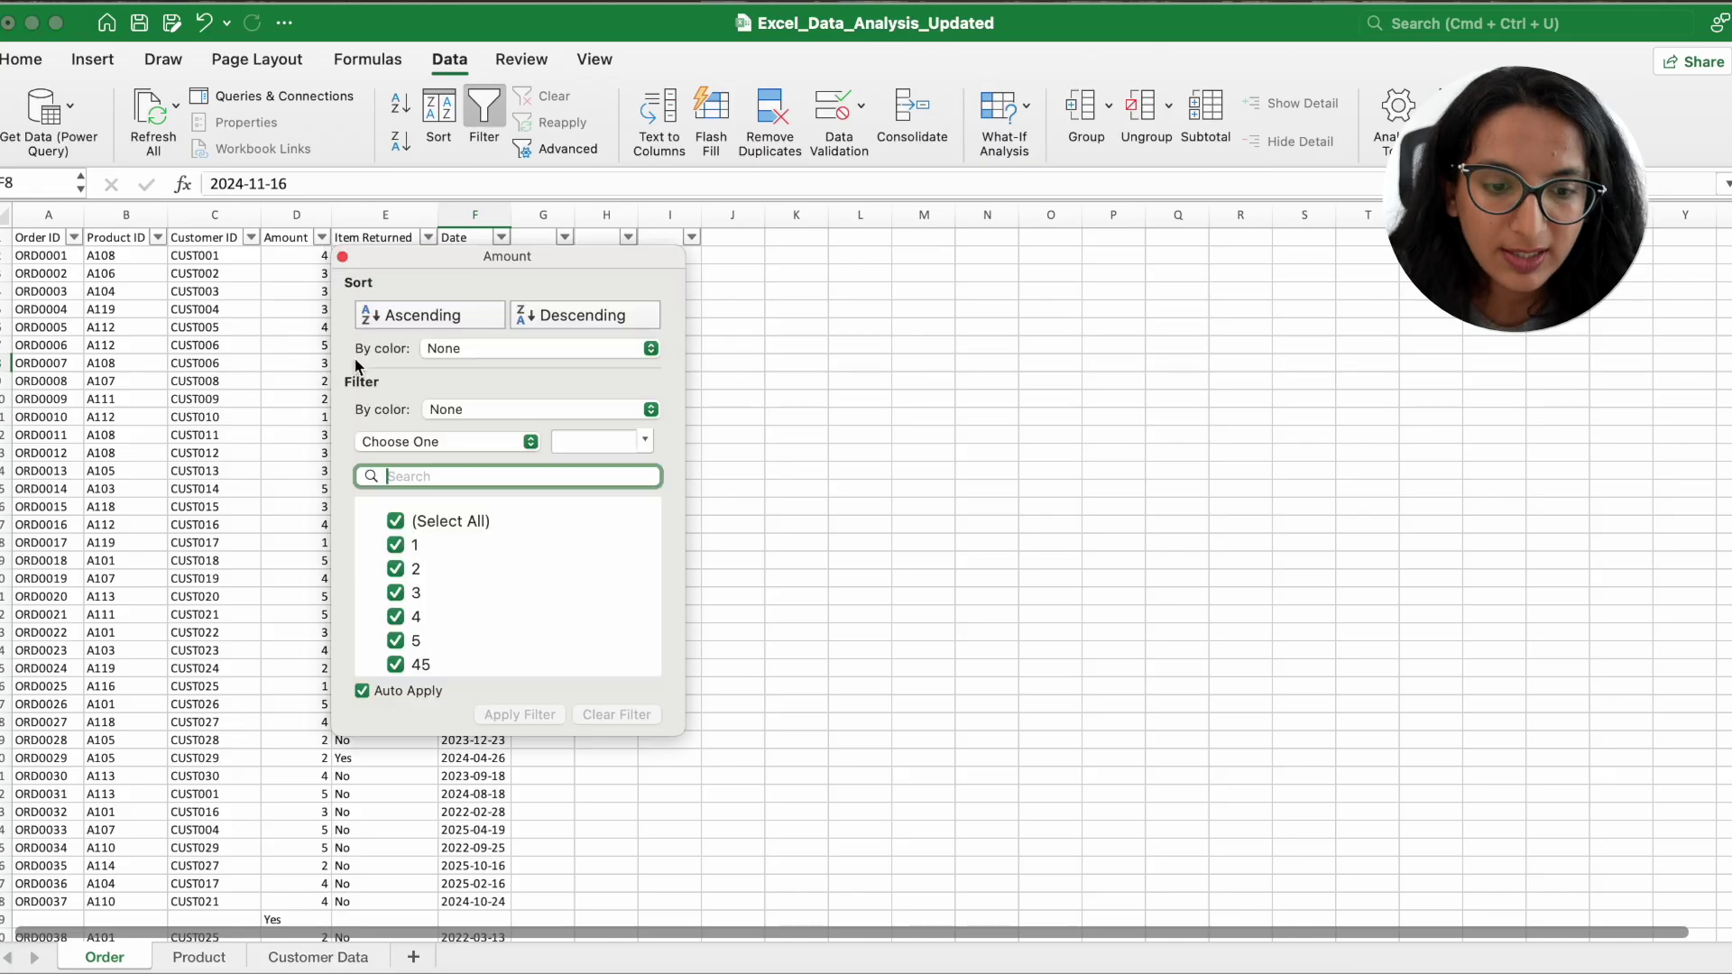
{"action": "left_click", "coordinate": [395, 521]}
{"action": "scroll", "coordinate": [406, 631], "scroll_direction": "down", "scroll_amount": 3}
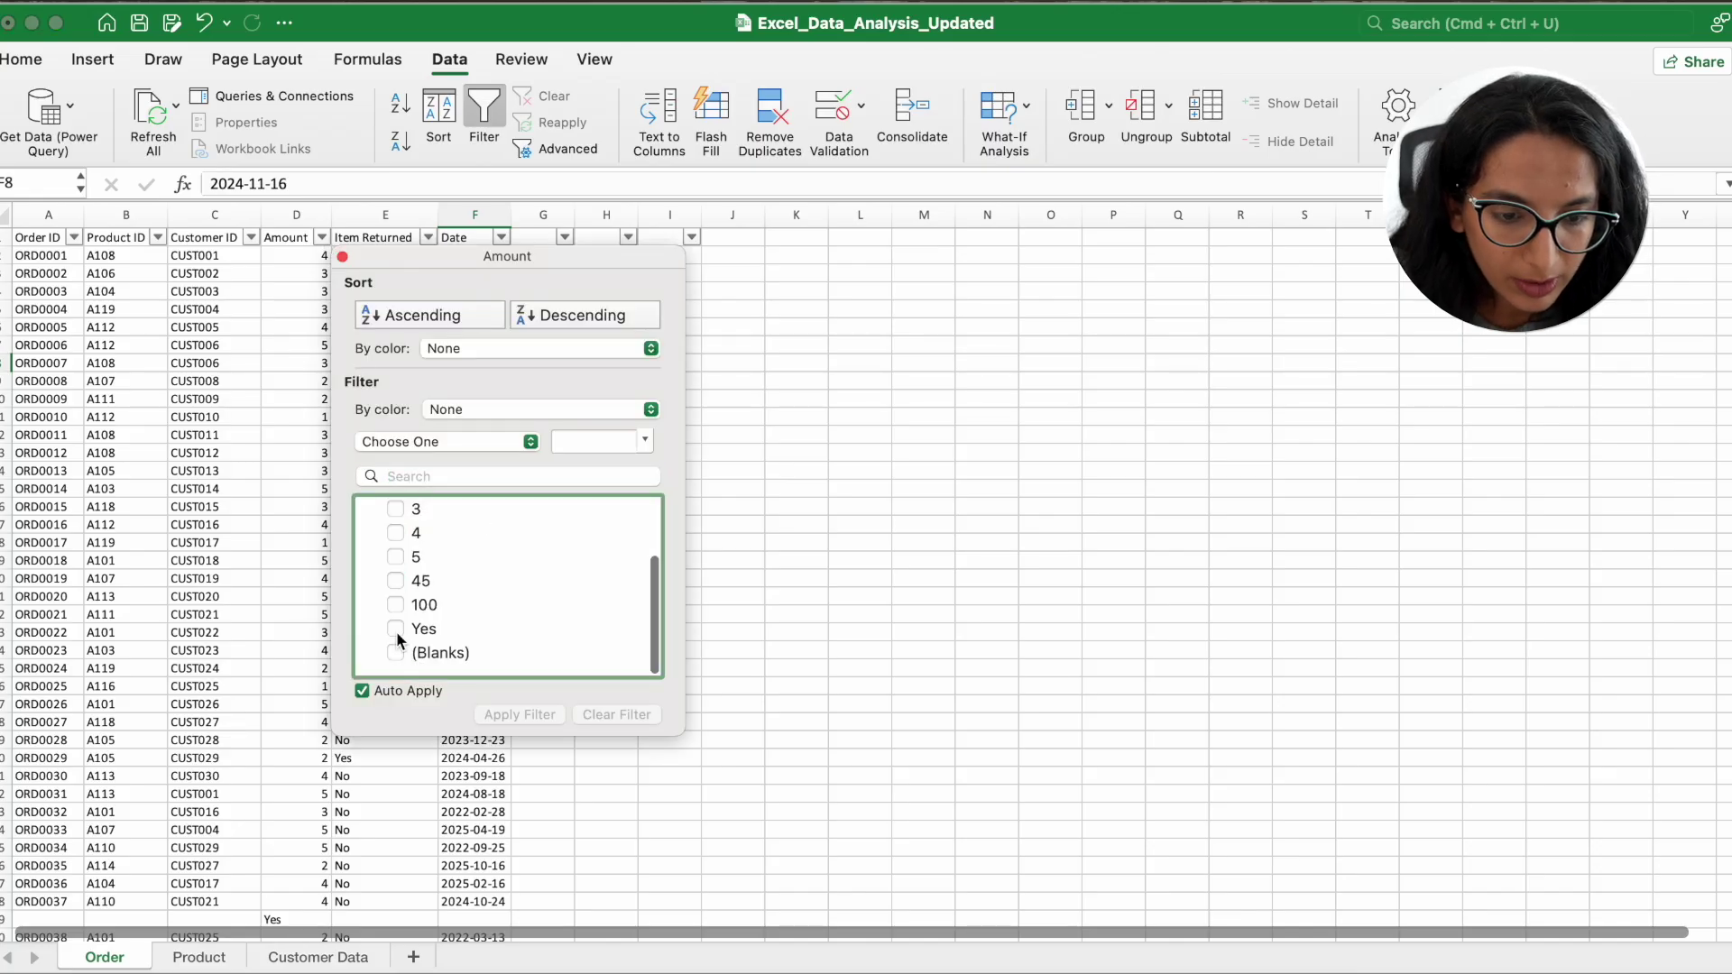
{"action": "left_click", "coordinate": [396, 630]}
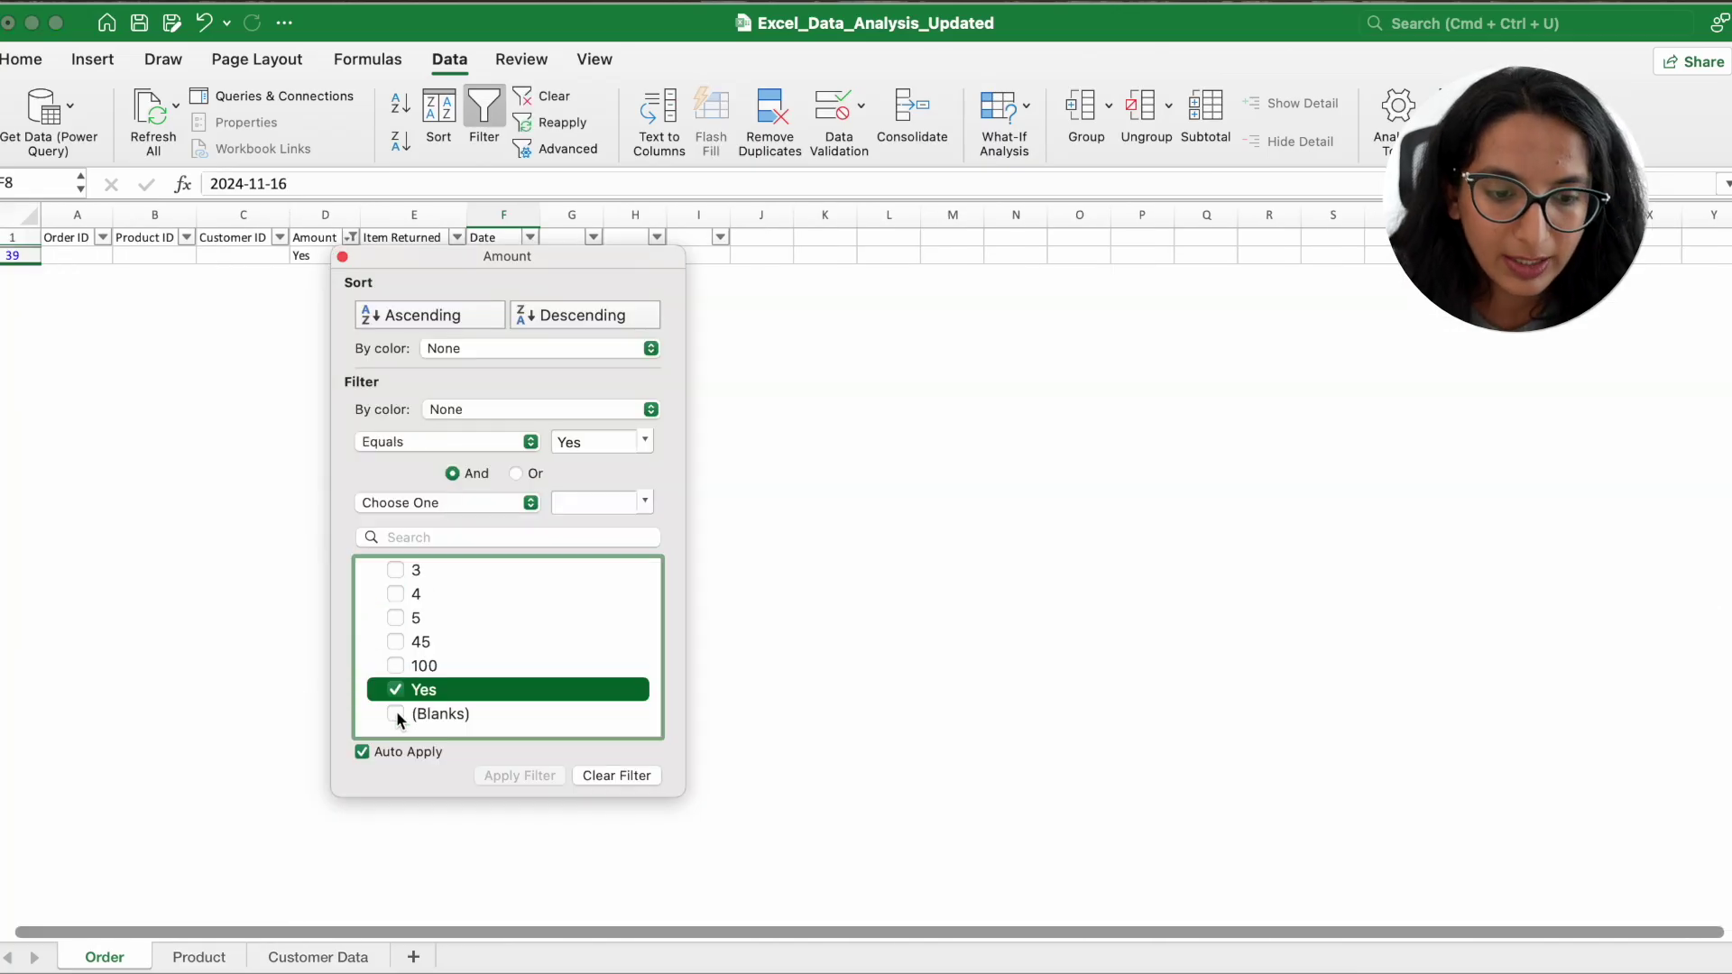
{"action": "left_click", "coordinate": [396, 714]}
{"action": "left_click", "coordinate": [202, 289]}
{"action": "left_click", "coordinate": [158, 291]}
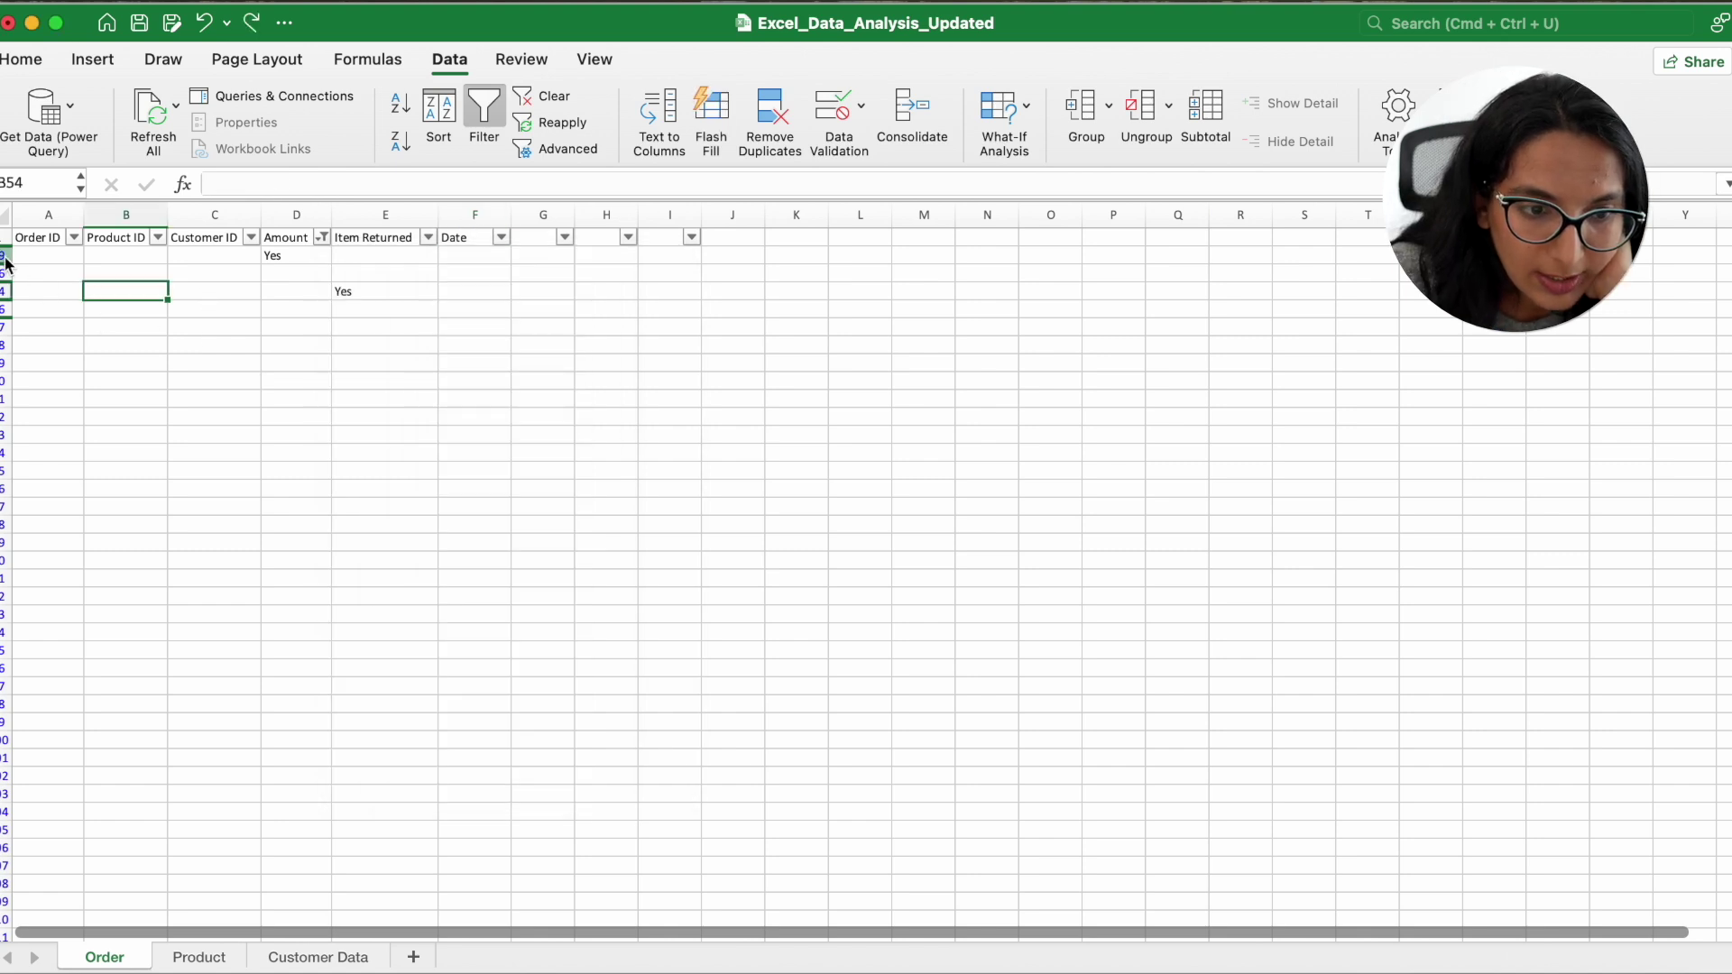
{"action": "left_click_drag", "start_coordinate": [6, 262], "coordinate": [6, 310]}
{"action": "right_click", "coordinate": [52, 290]}
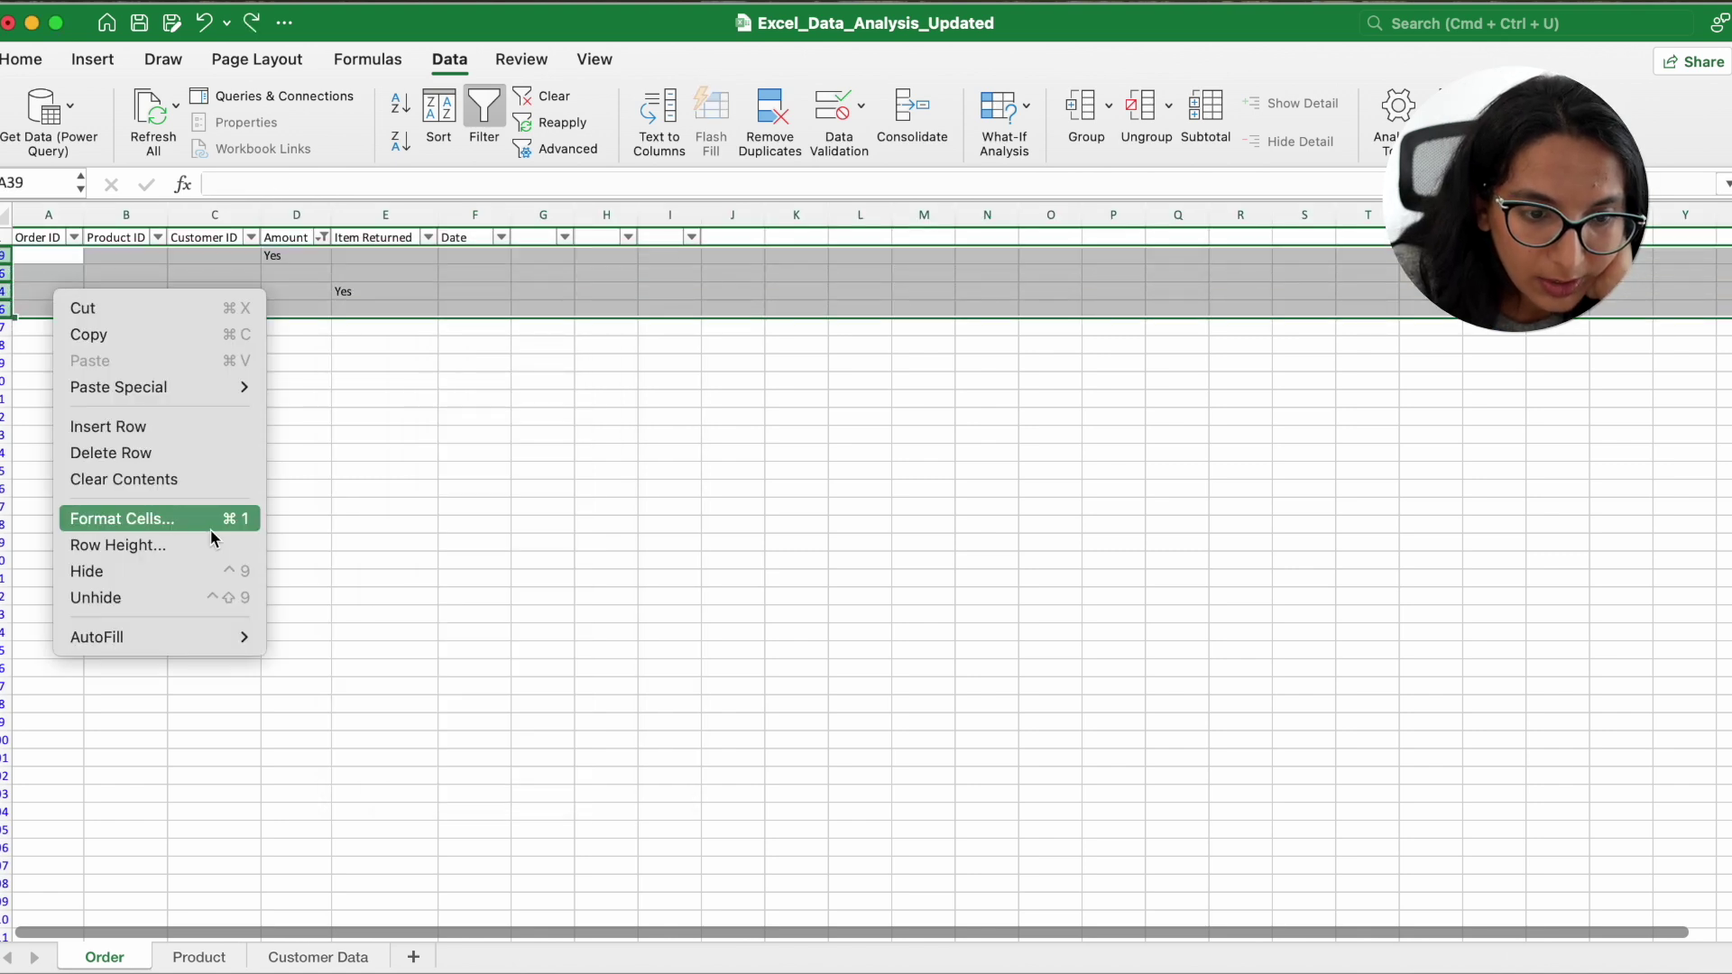
{"action": "left_click", "coordinate": [196, 453]}
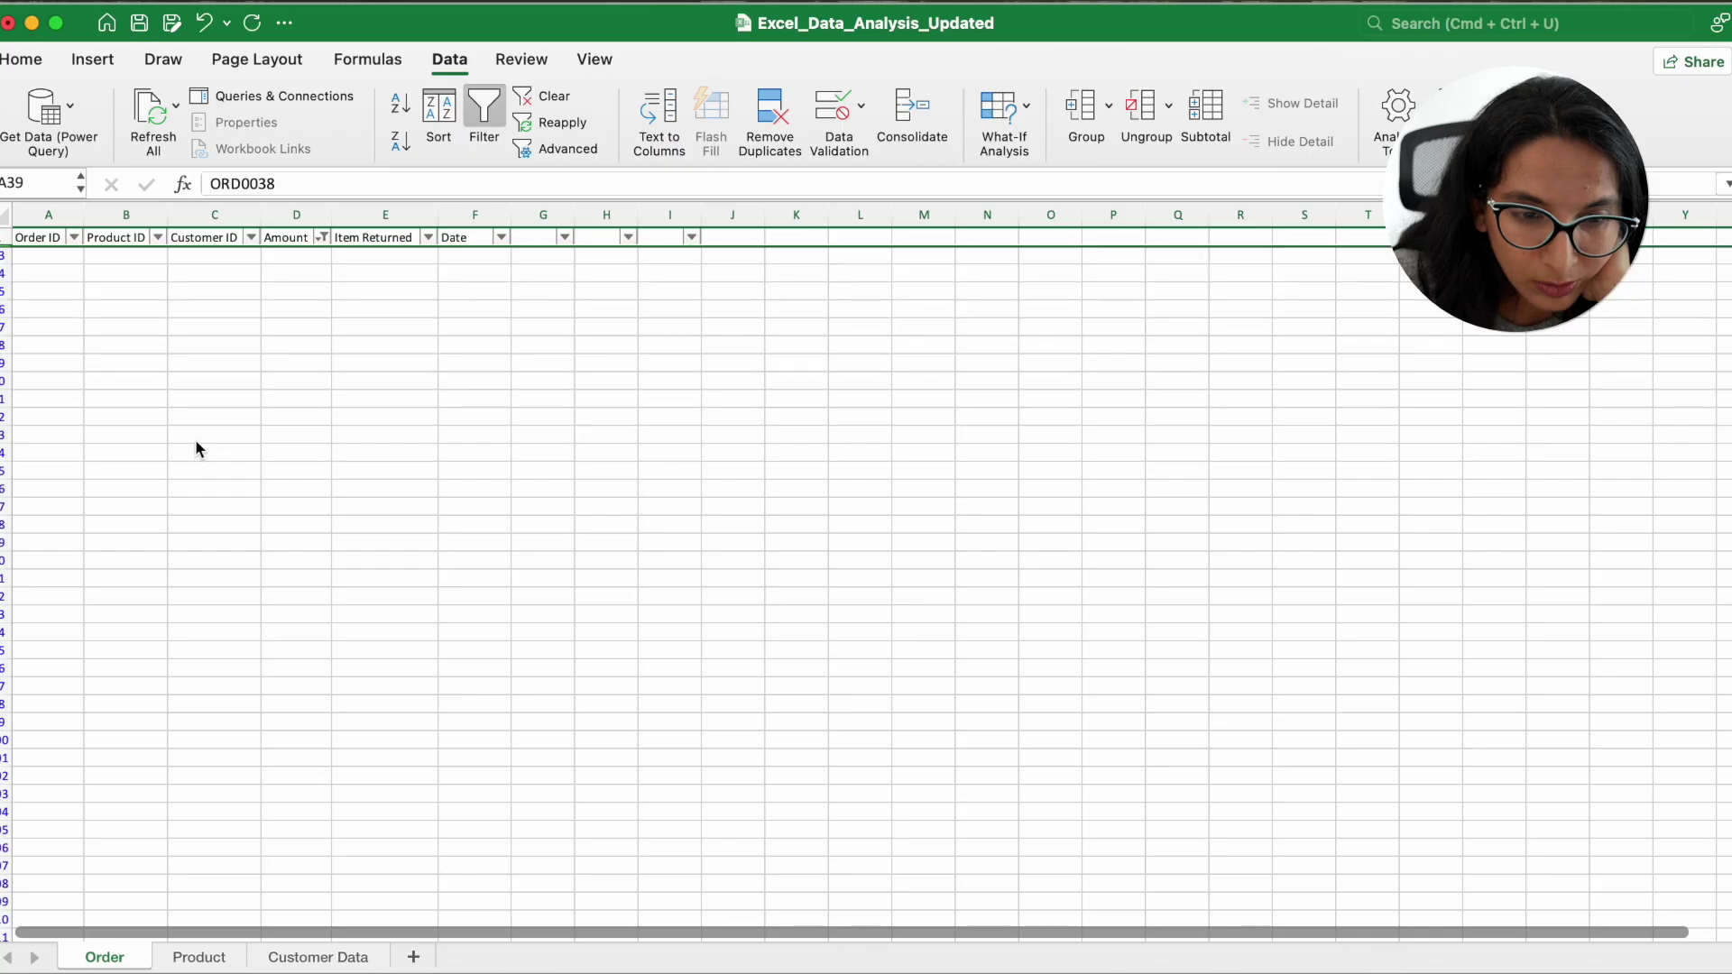
Clear all filters, check the Customer ID and Item Returned lists, and return to Product
{"action": "left_click", "coordinate": [544, 98]}
{"action": "left_click", "coordinate": [251, 237]}
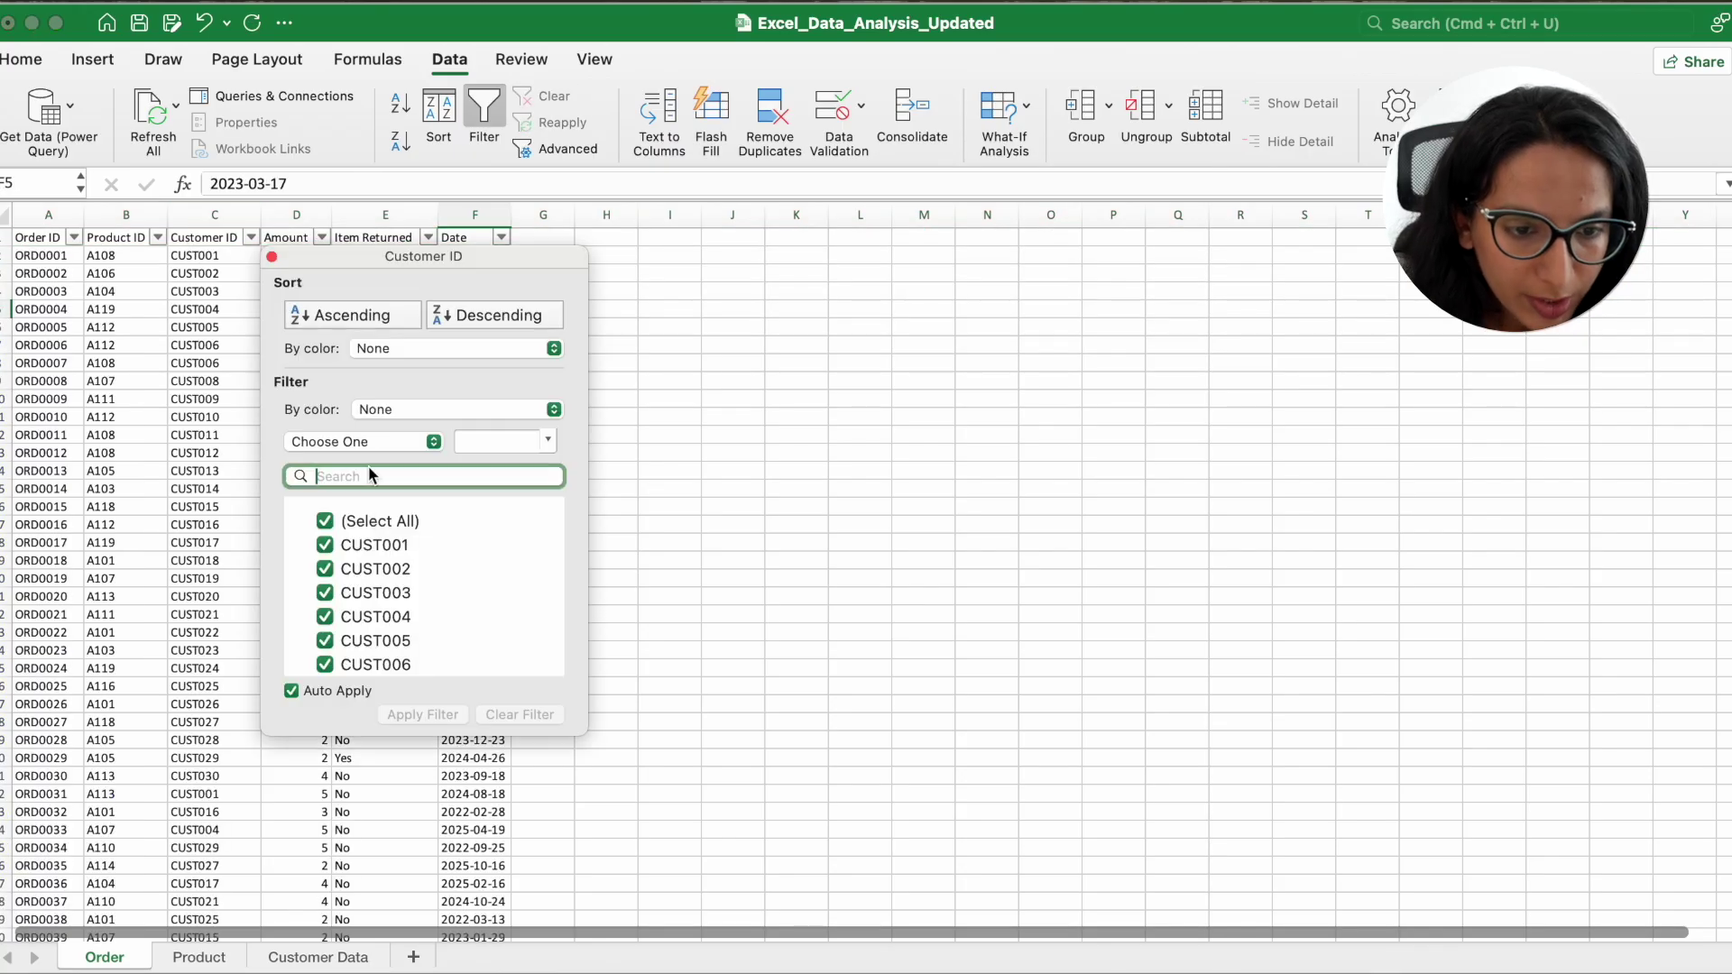
{"action": "scroll", "coordinate": [415, 598], "scroll_direction": "down", "scroll_amount": 5}
{"action": "scroll", "coordinate": [415, 598], "scroll_direction": "up", "scroll_amount": 5}
{"action": "left_click", "coordinate": [220, 440]}
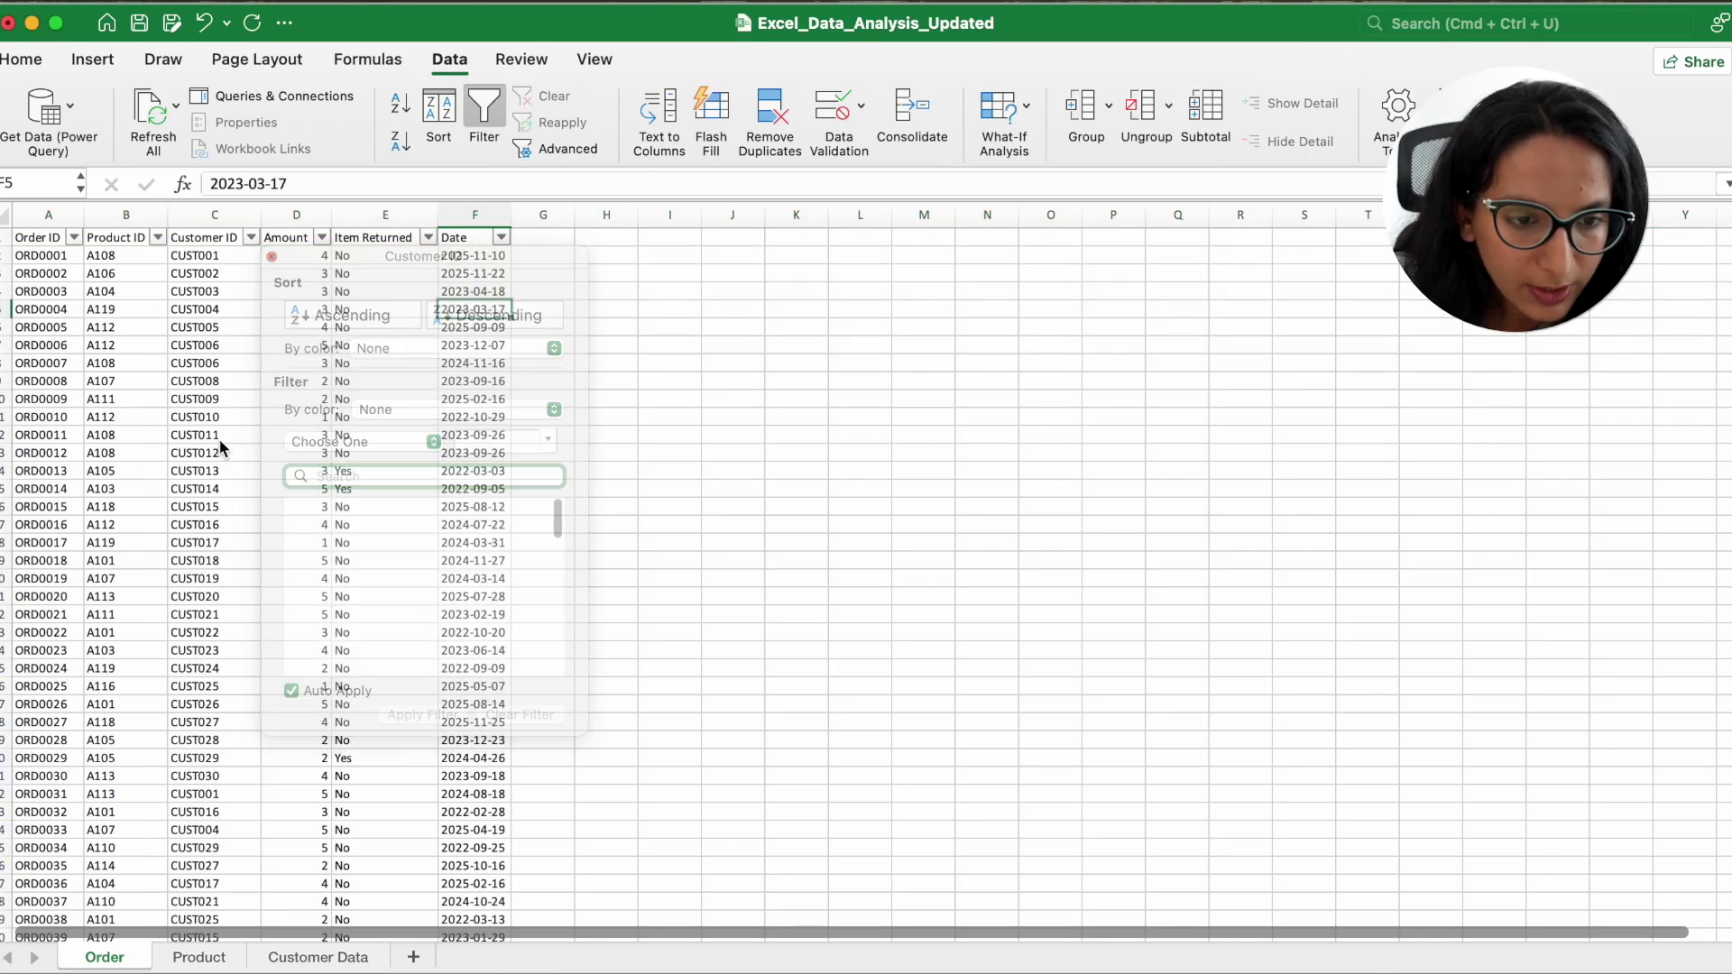
{"action": "left_click", "coordinate": [428, 237]}
{"action": "left_click", "coordinate": [388, 394]}
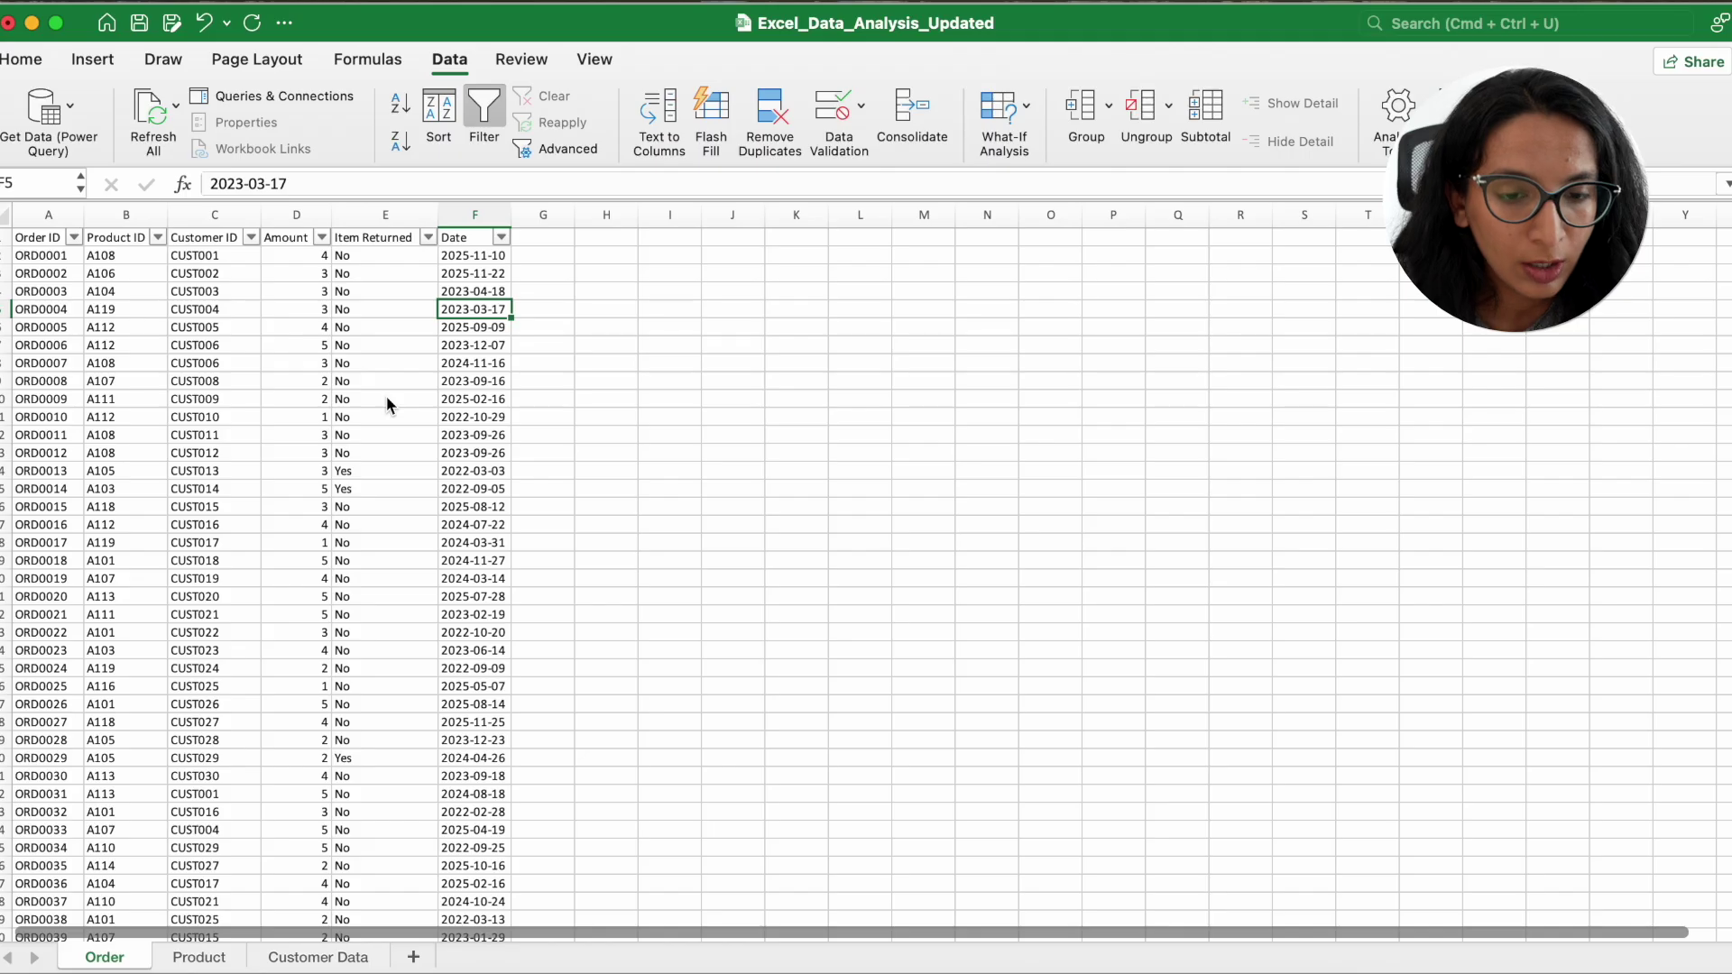
{"action": "left_click", "coordinate": [202, 959]}
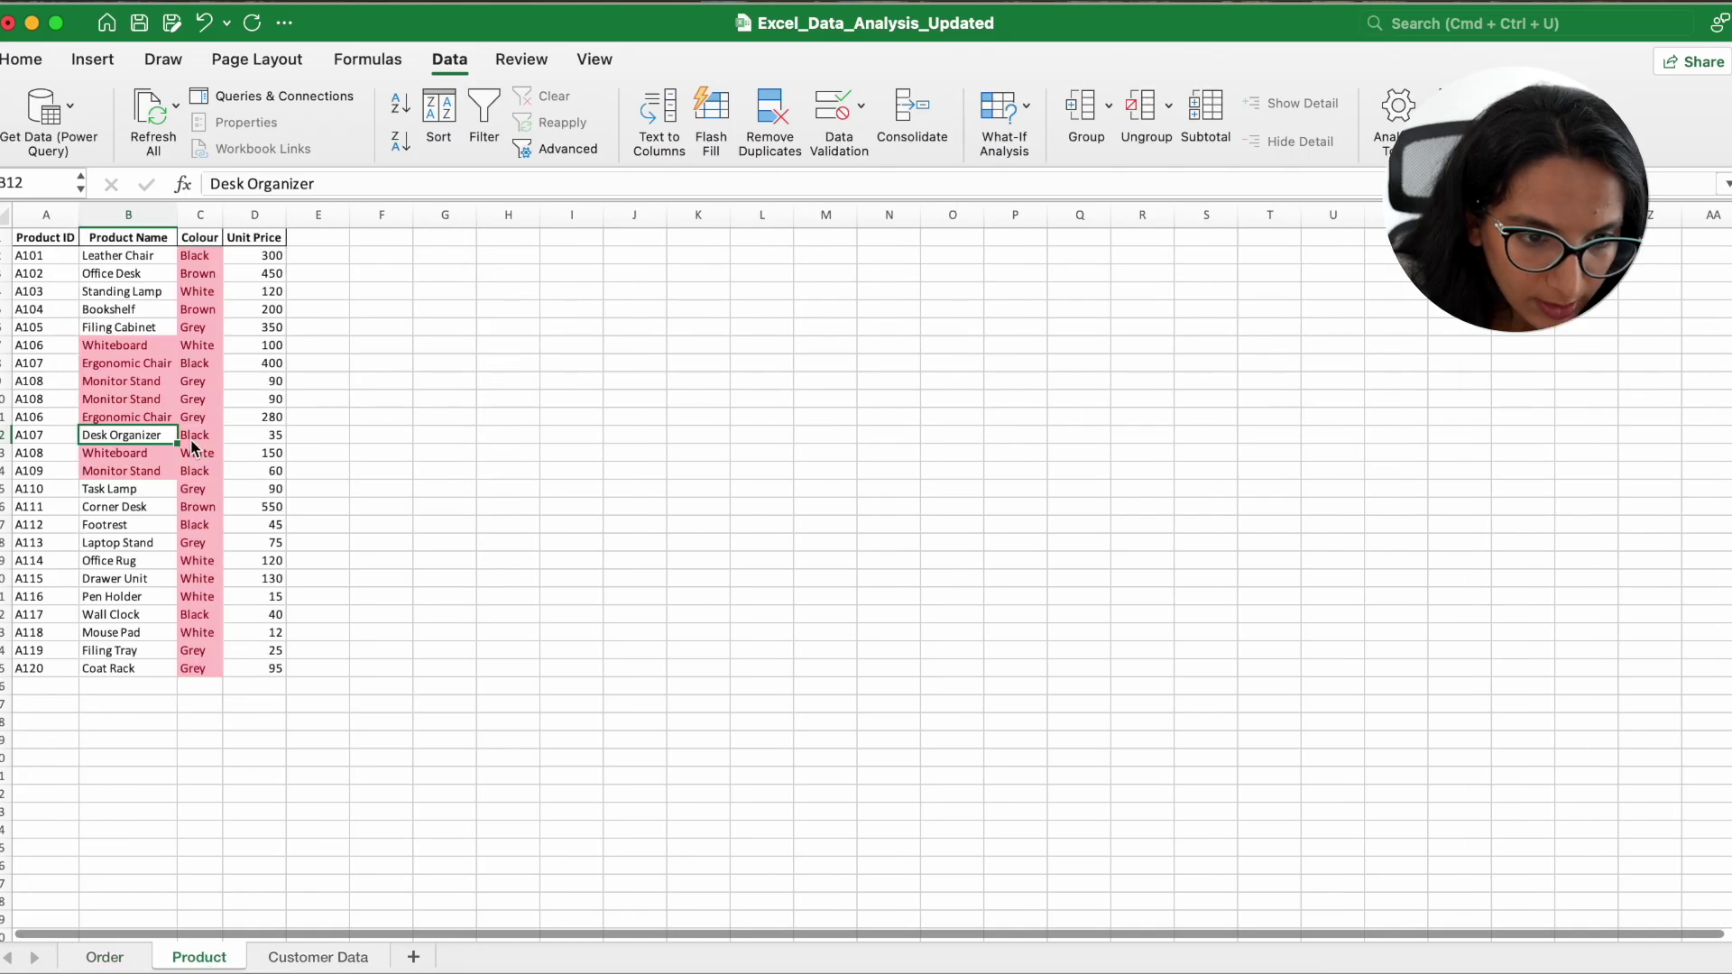
Delete row 10, the duplicate Monitor Stand, from the Product table, then visit Customer Data
{"action": "left_click", "coordinate": [150, 388]}
{"action": "left_click", "coordinate": [5, 399]}
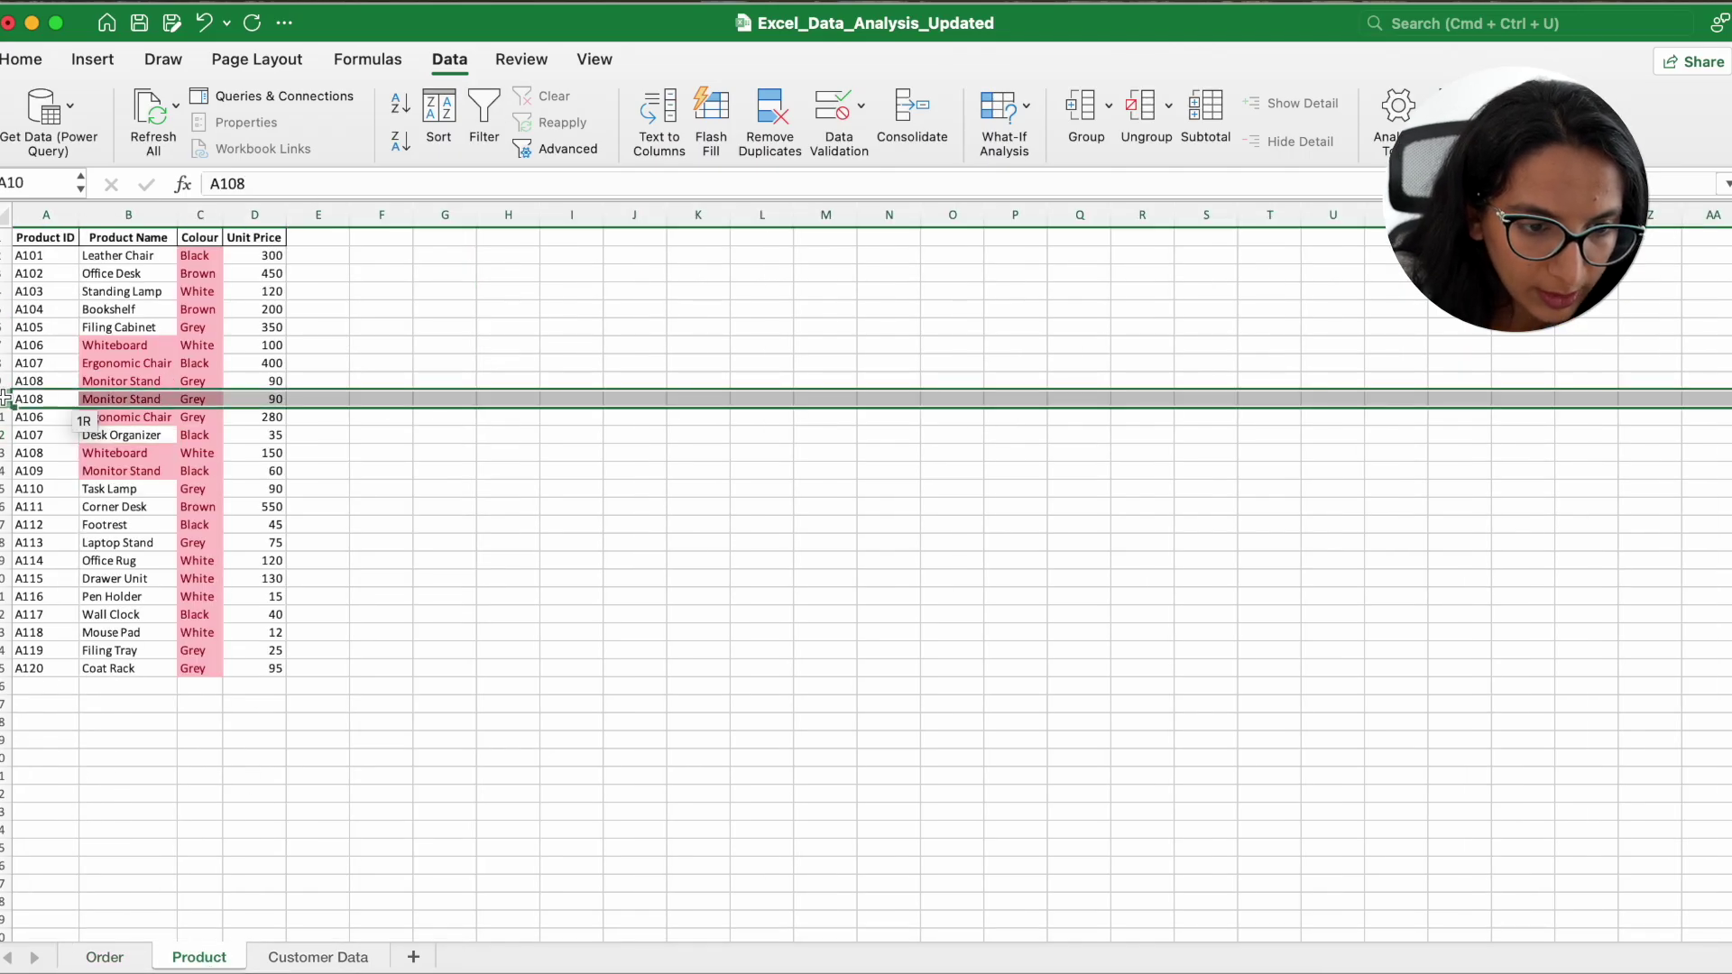
{"action": "right_click", "coordinate": [5, 399]}
{"action": "left_click", "coordinate": [81, 561]}
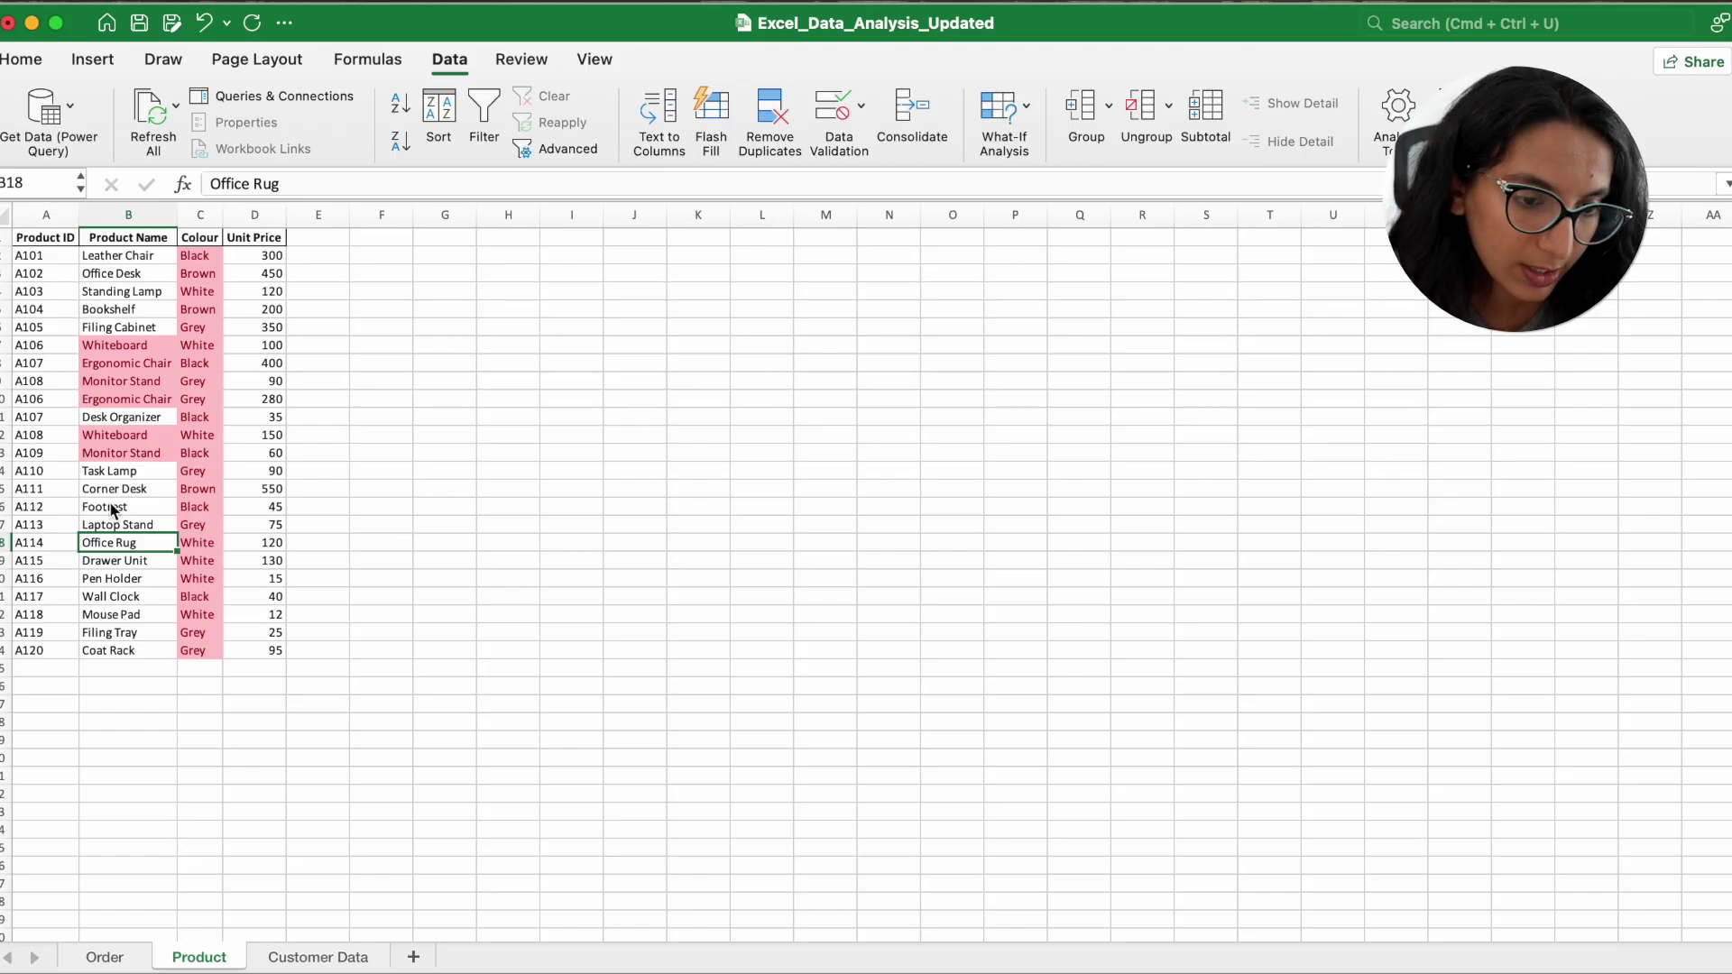
{"action": "left_click", "coordinate": [315, 963]}
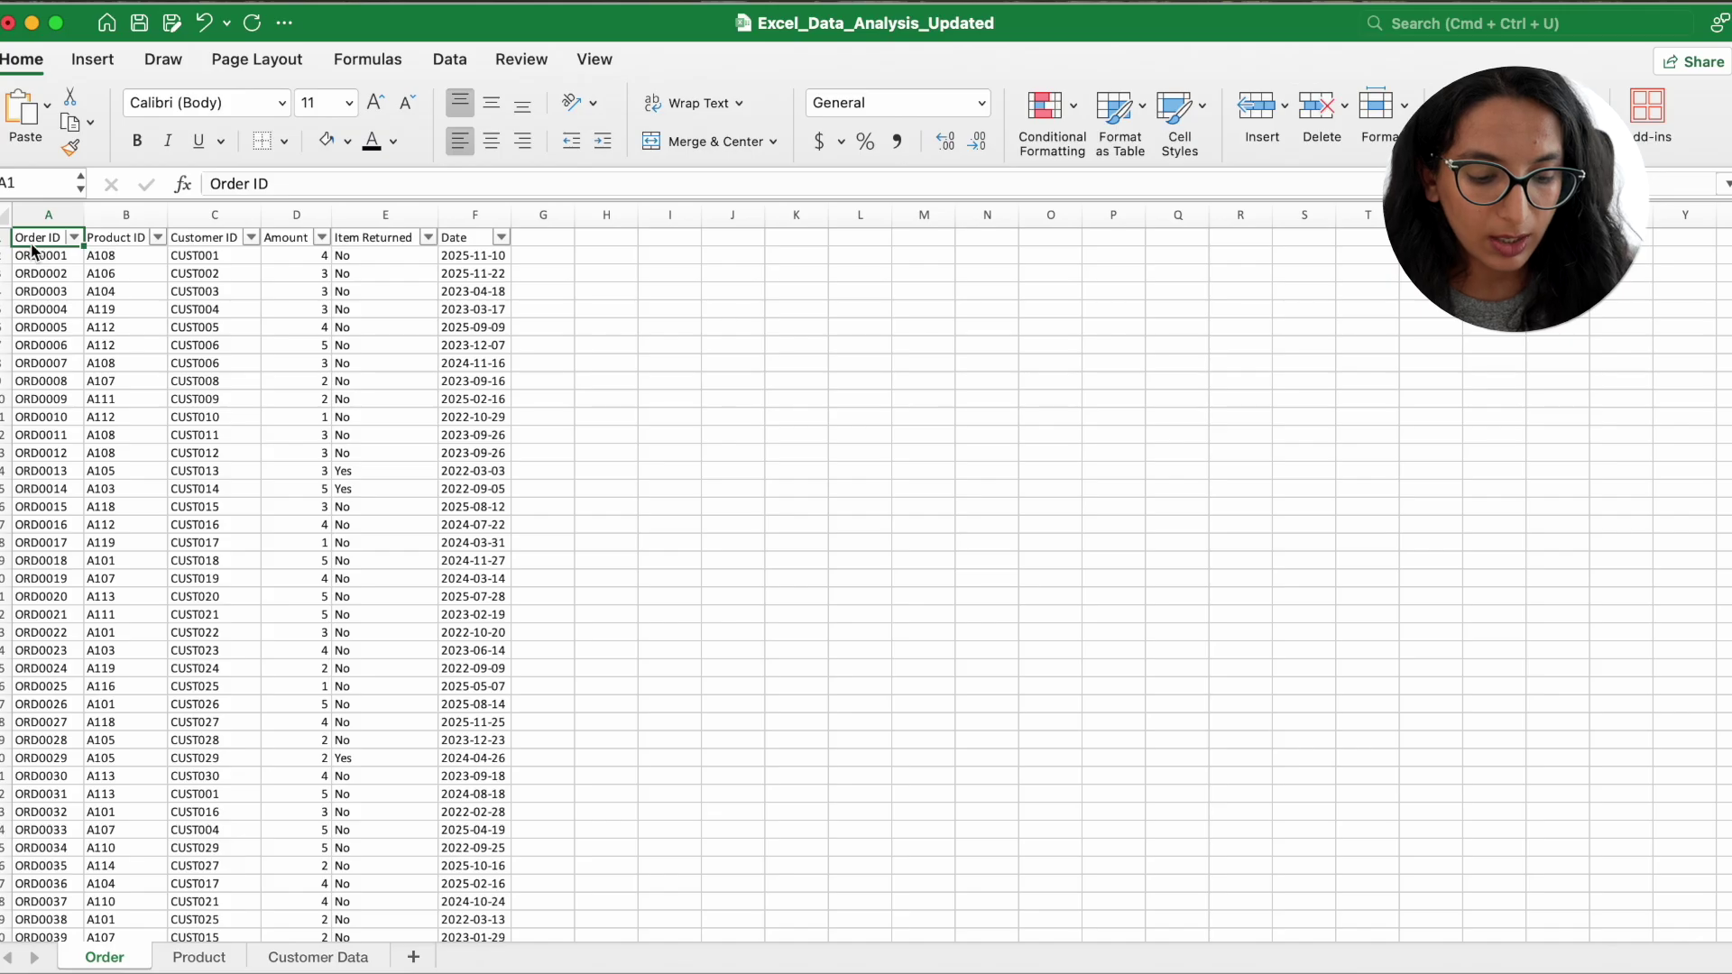
Convert columns A through F of the Order data into a table with headers using Ctrl+T
{"action": "key", "text": "ctrl+space"}
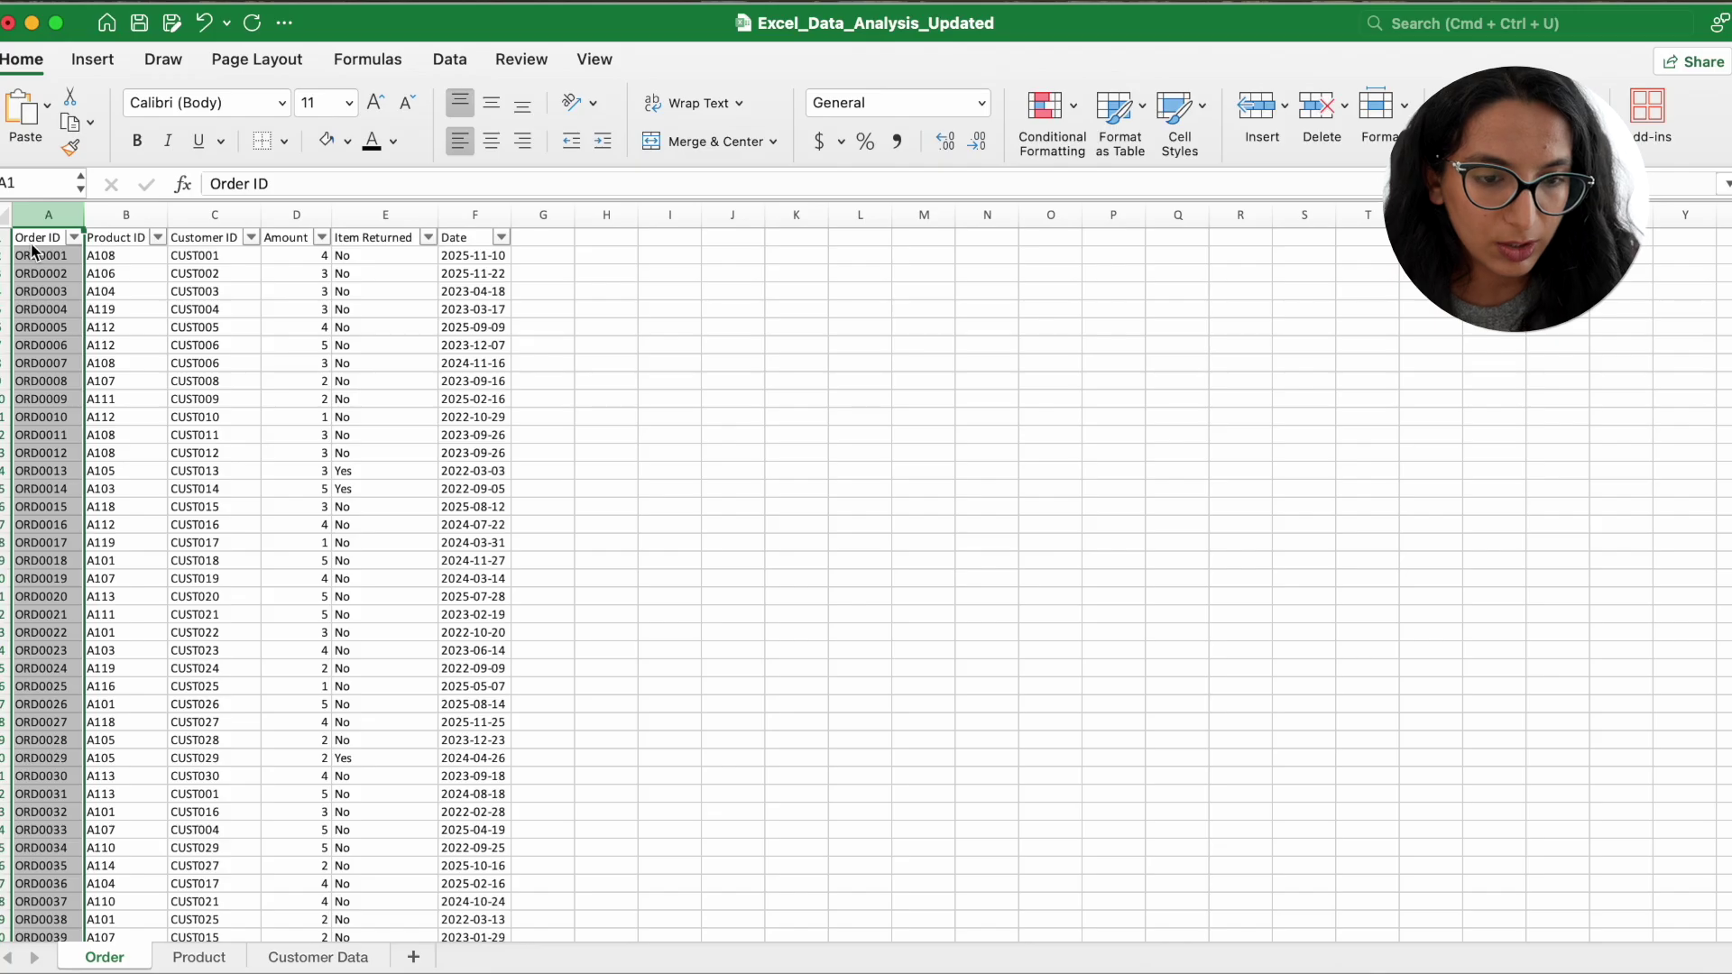
{"action": "key", "text": "ctrl+shift+Right"}
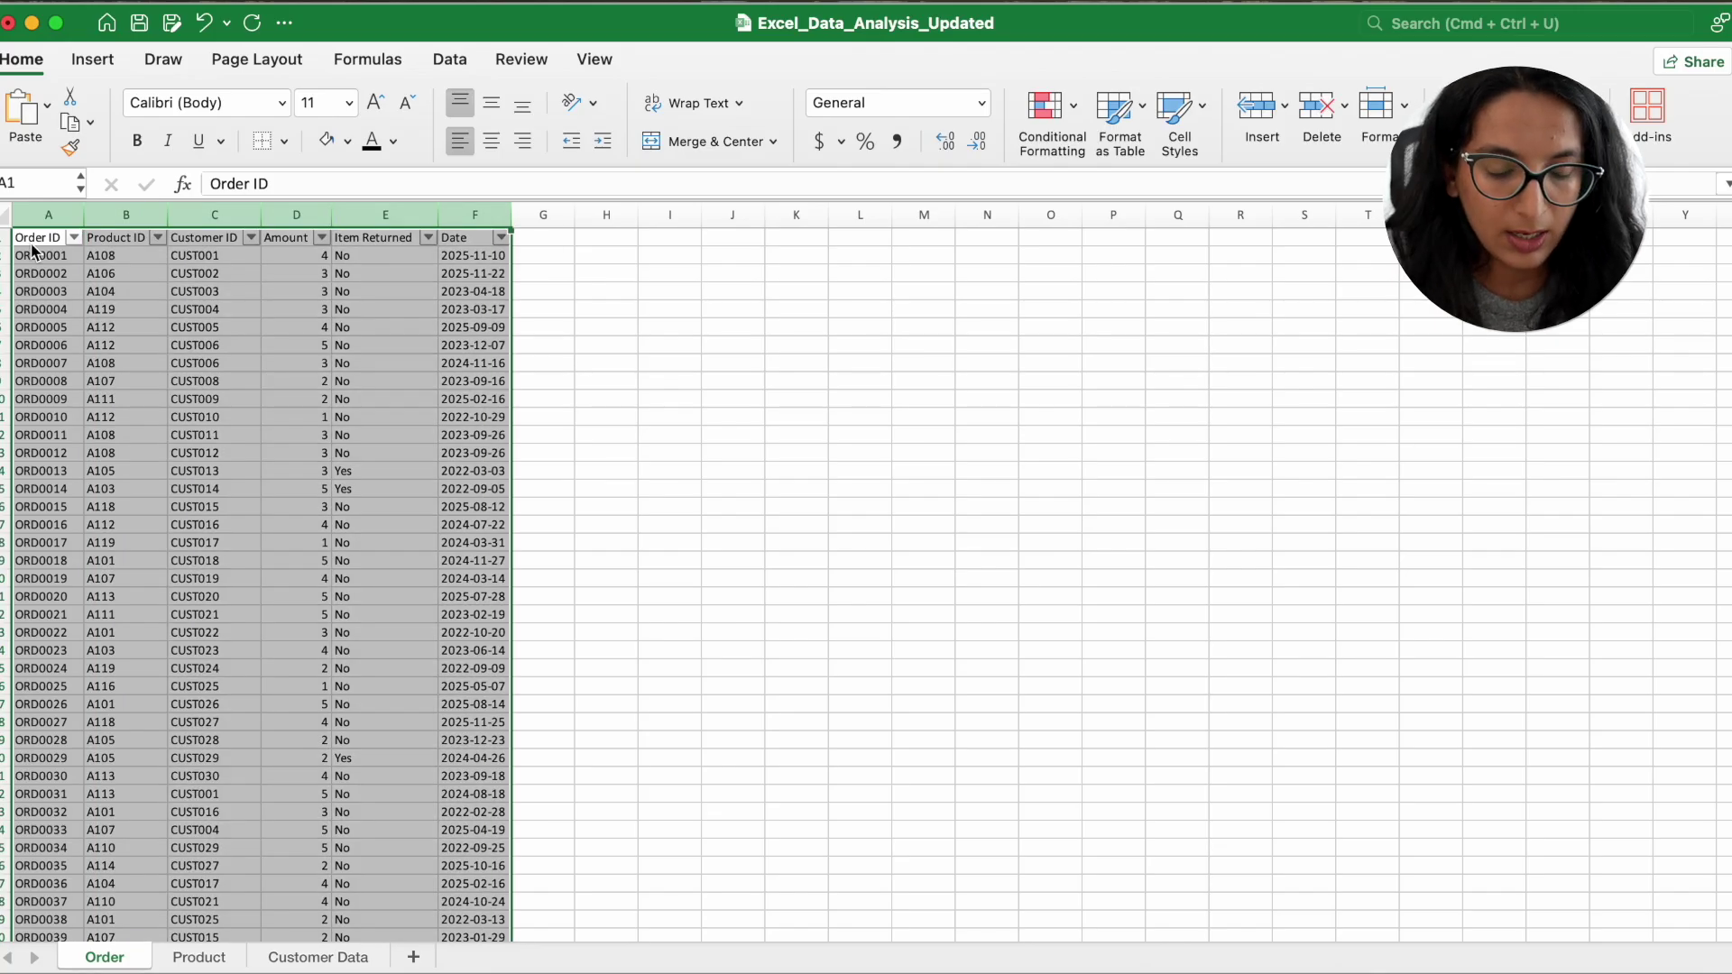
{"action": "key", "text": "ctrl+t"}
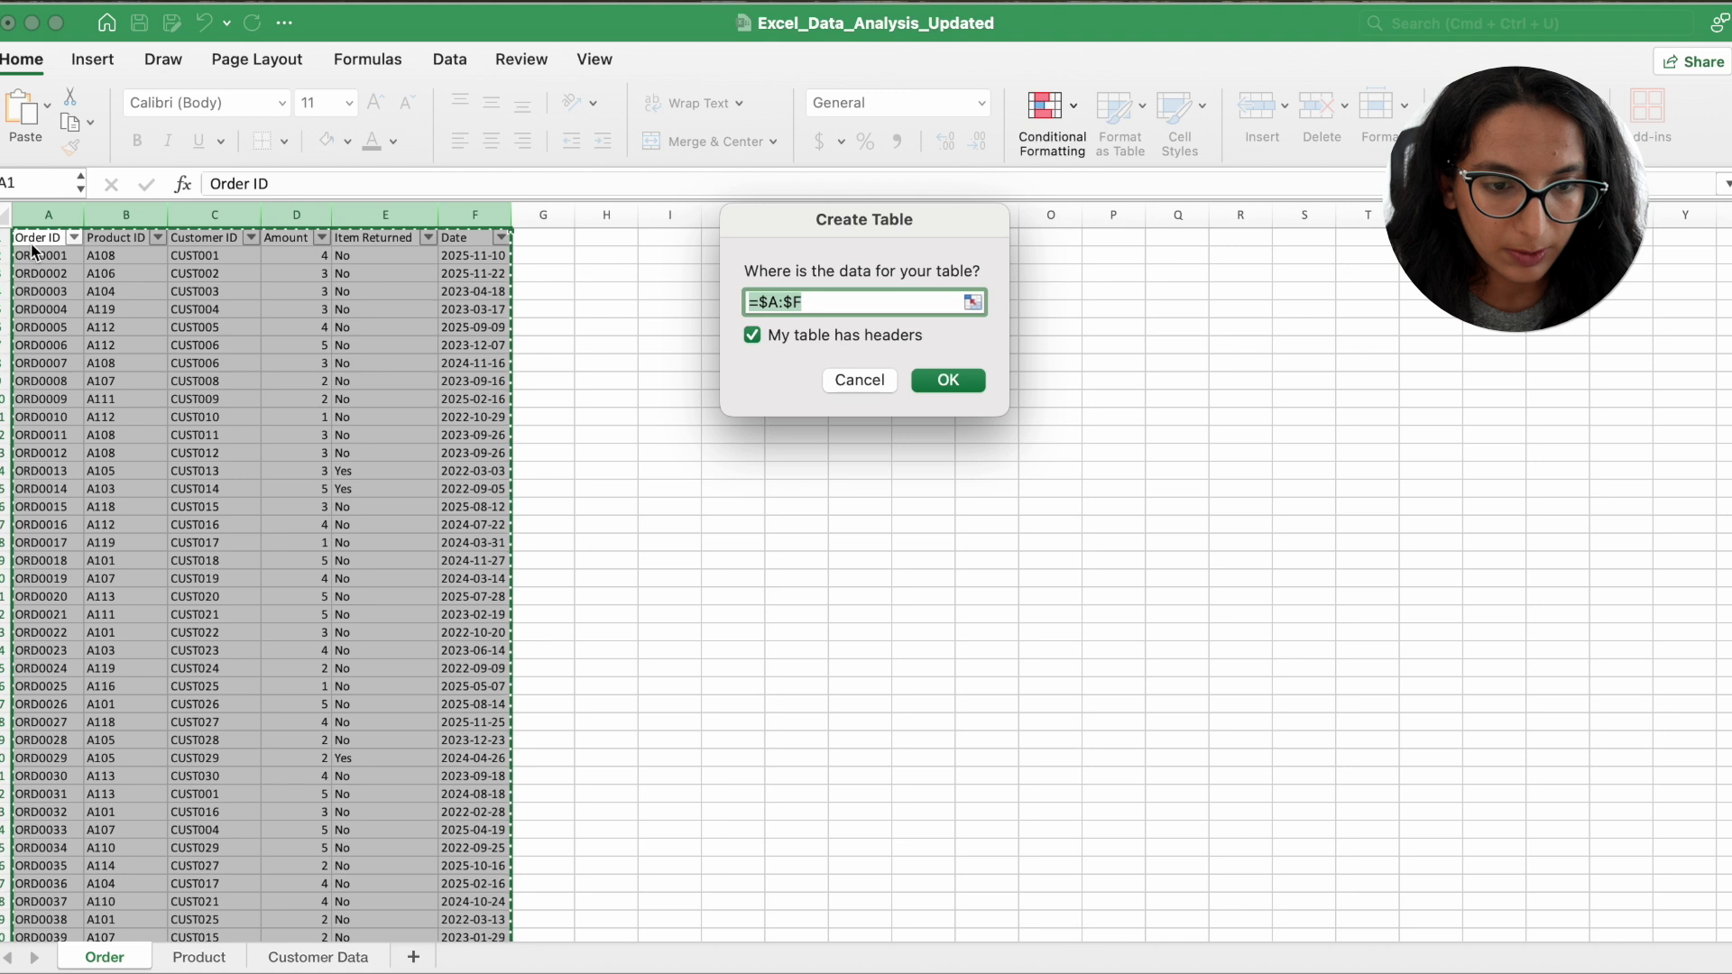
{"action": "key", "text": "Return"}
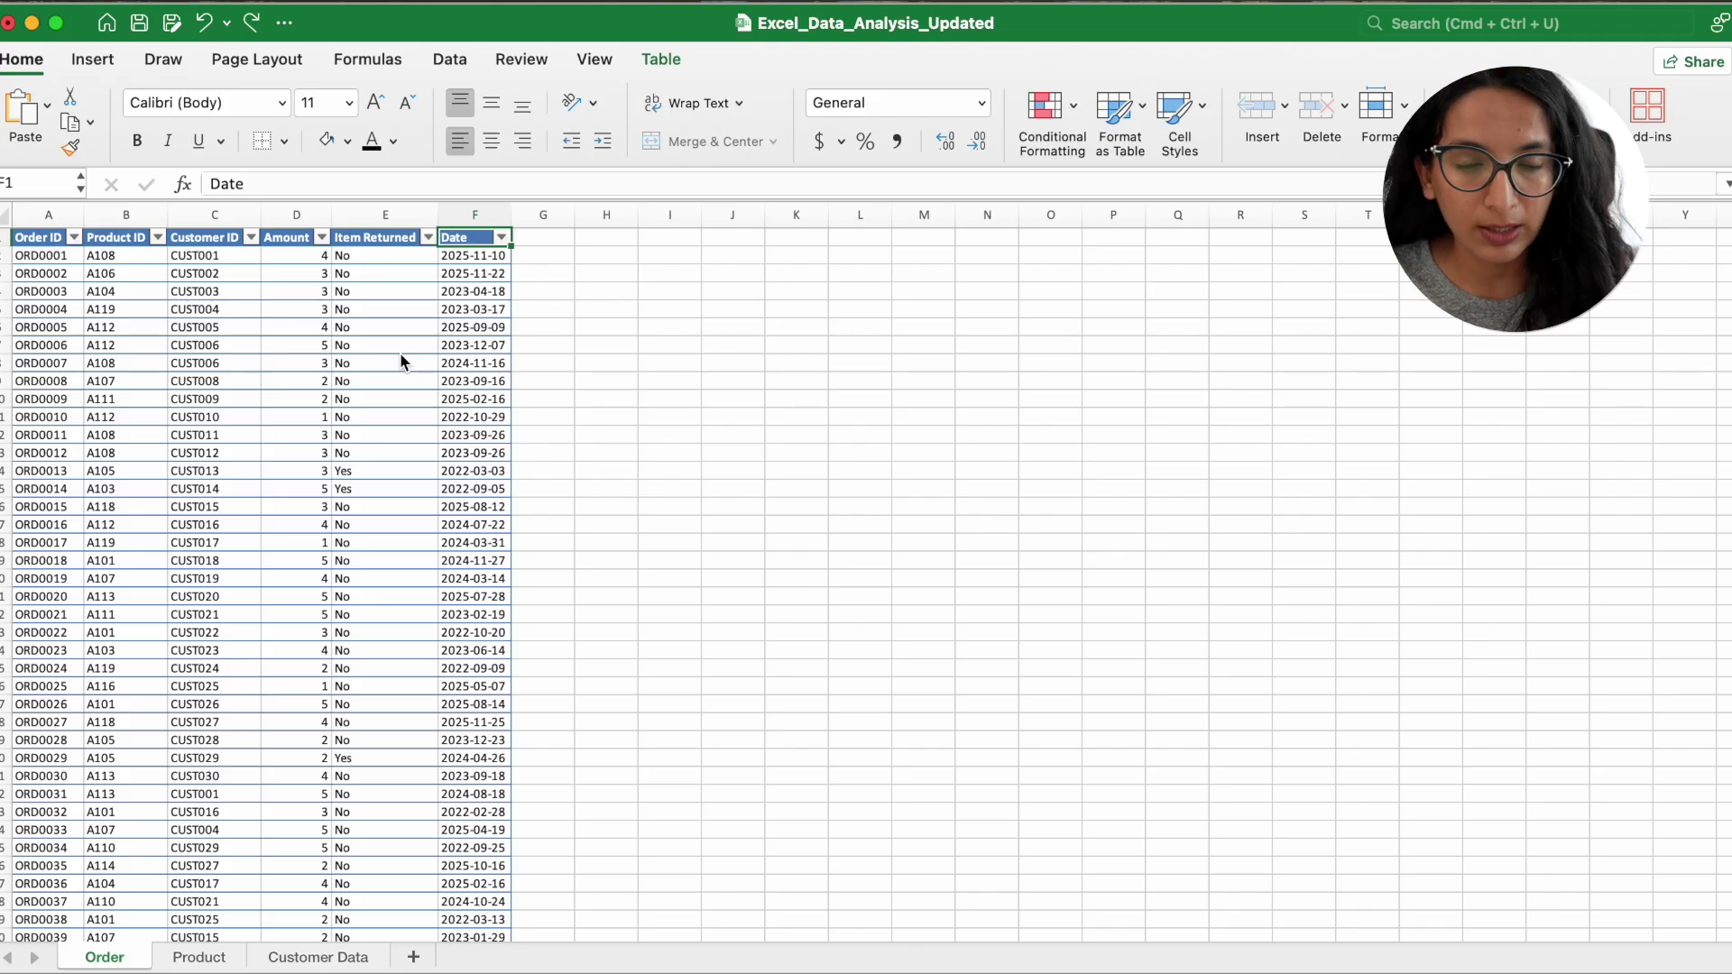
{"action": "key", "text": "Right"}
{"action": "type", "text": "Year"}
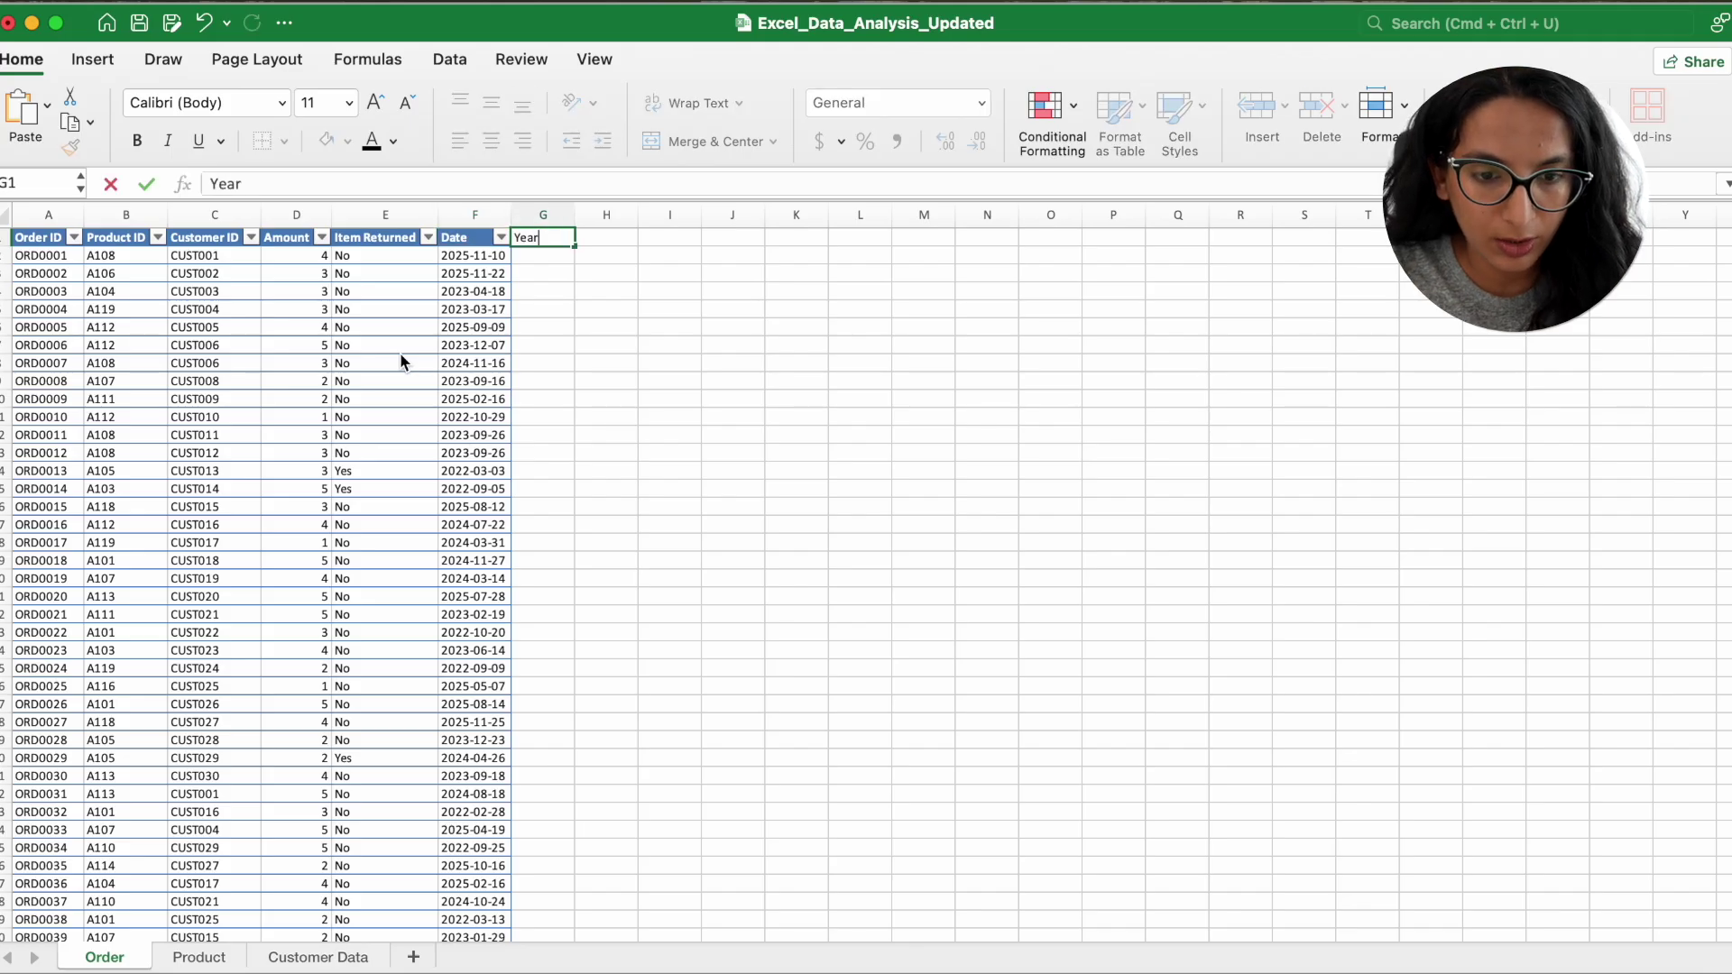
{"action": "key", "text": "Return"}
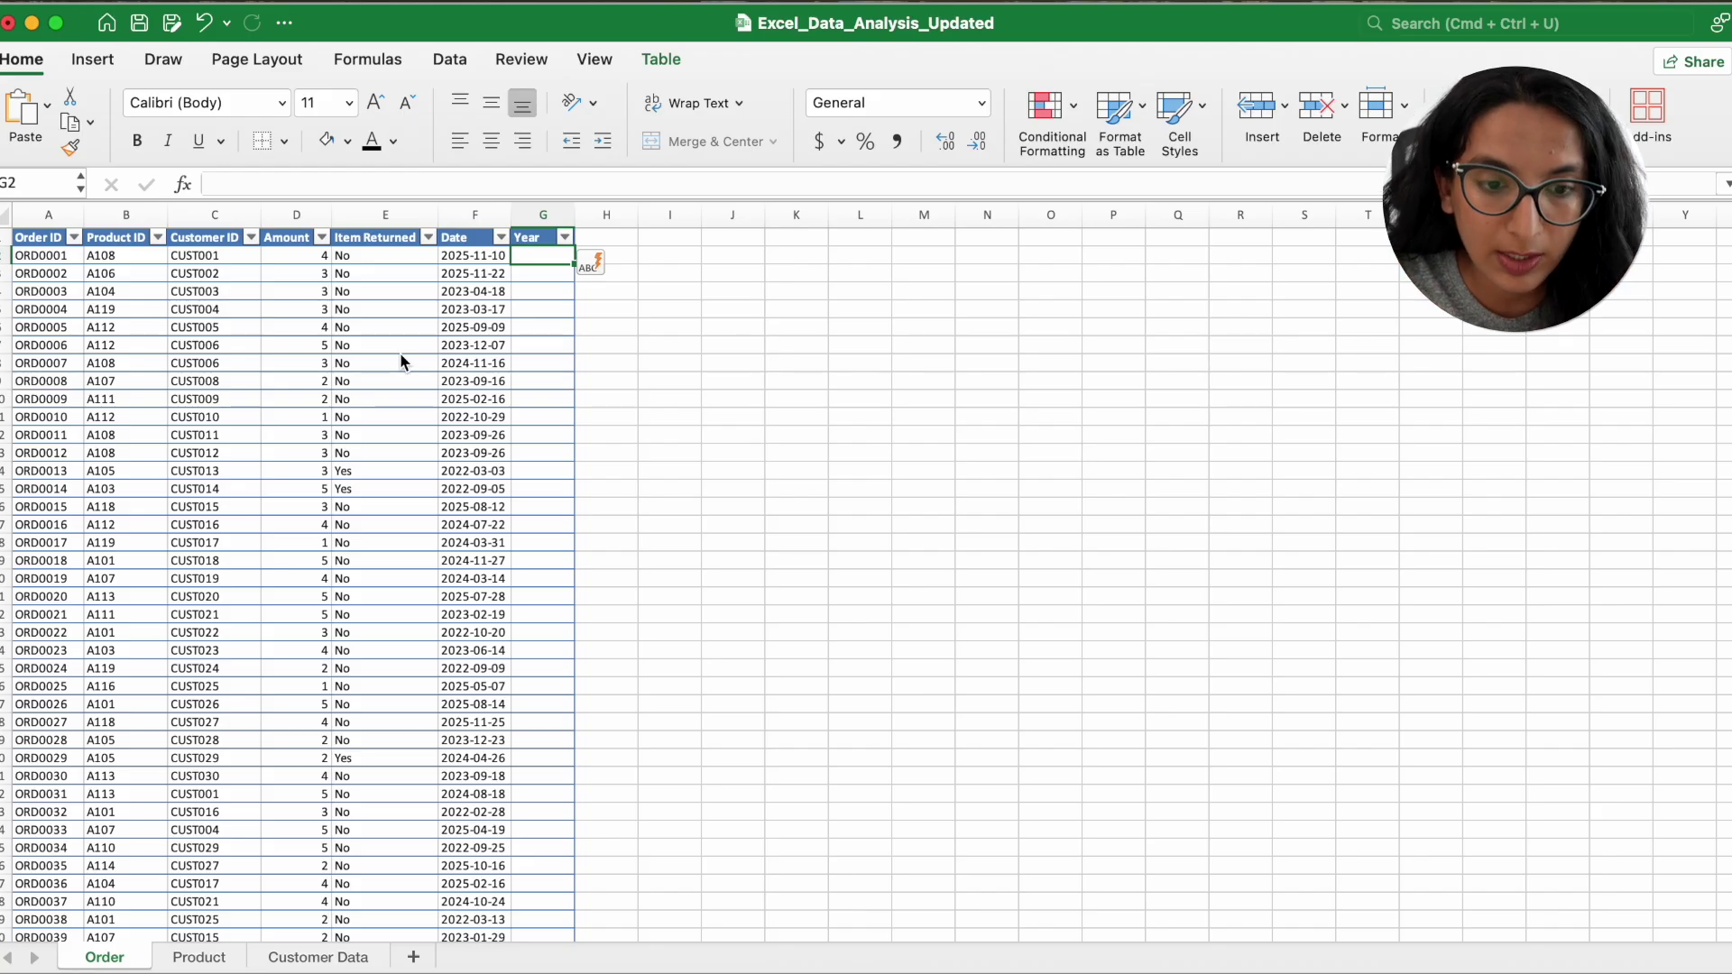
{"action": "type", "text": "=year"}
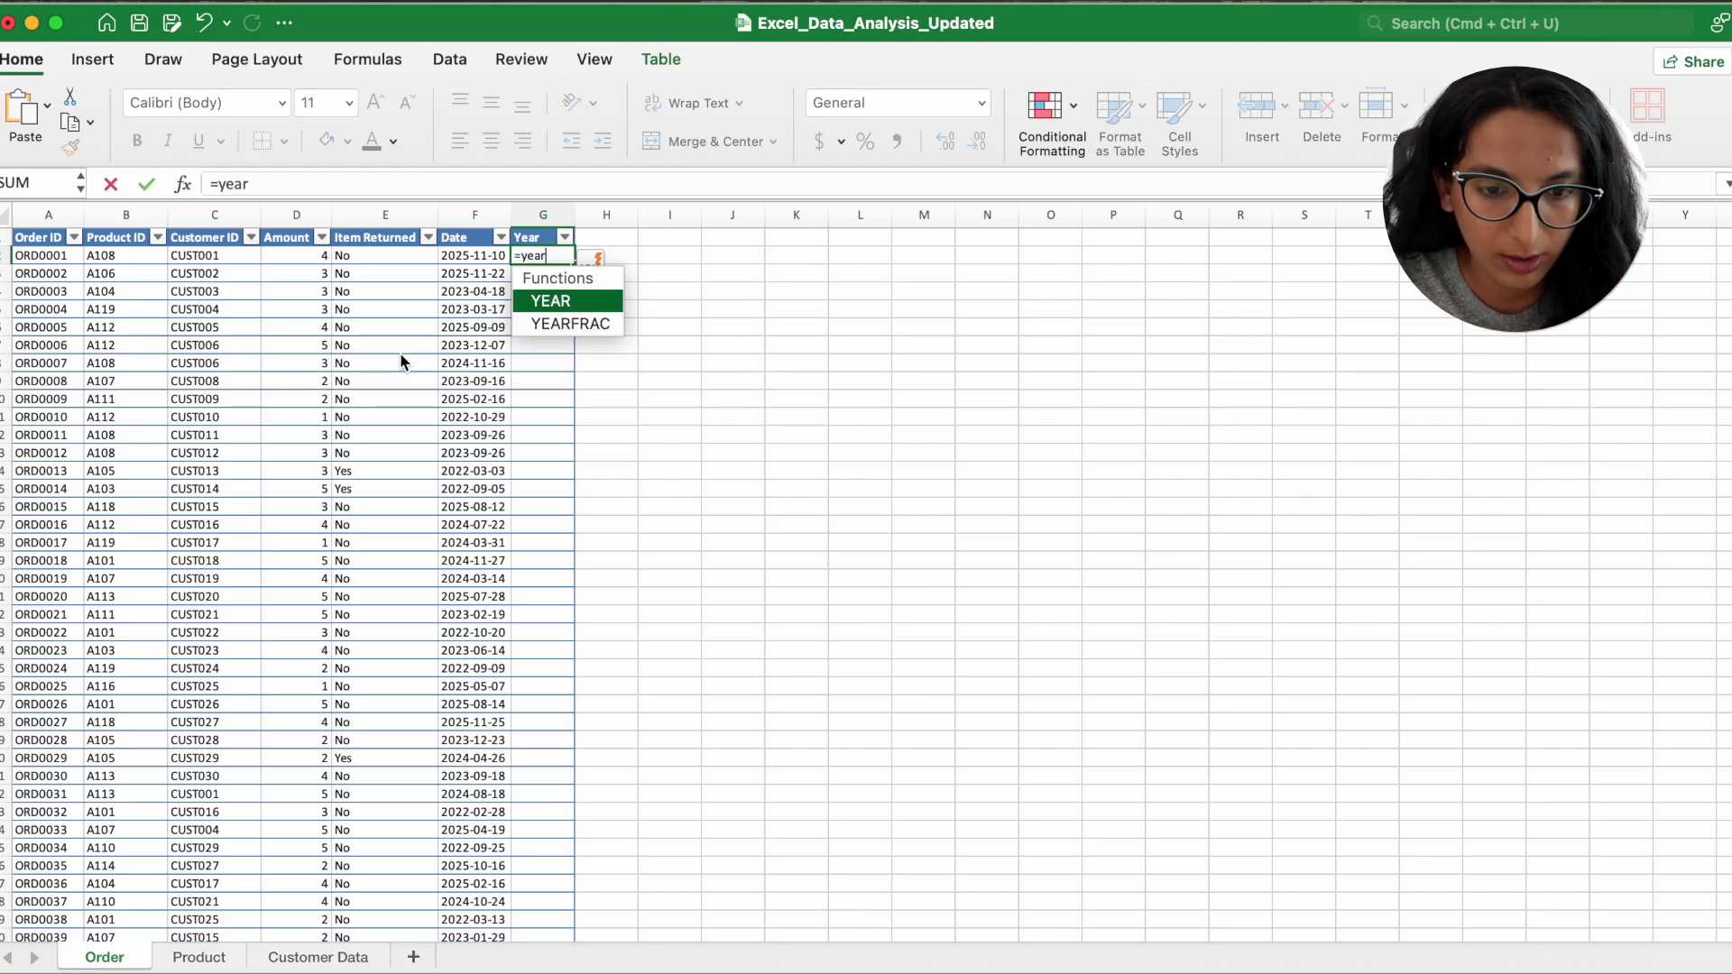
{"action": "key", "text": "Tab"}
{"action": "key", "text": "Left"}
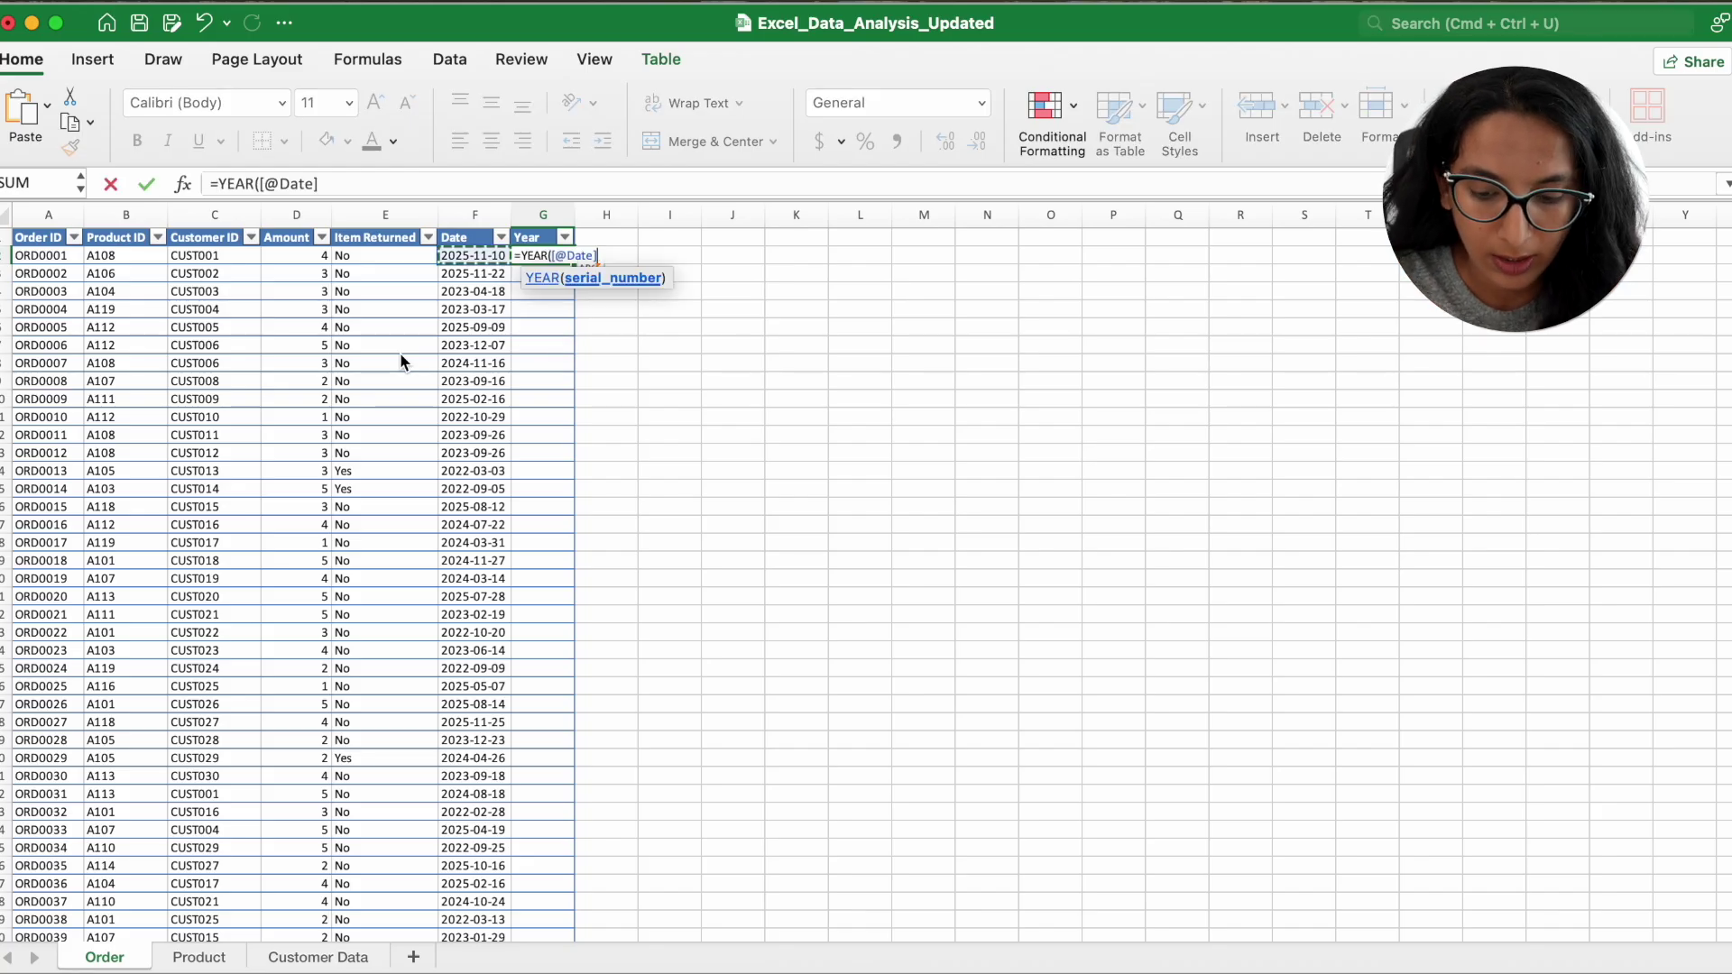
{"action": "type", "text": ")"}
{"action": "key", "text": "Return"}
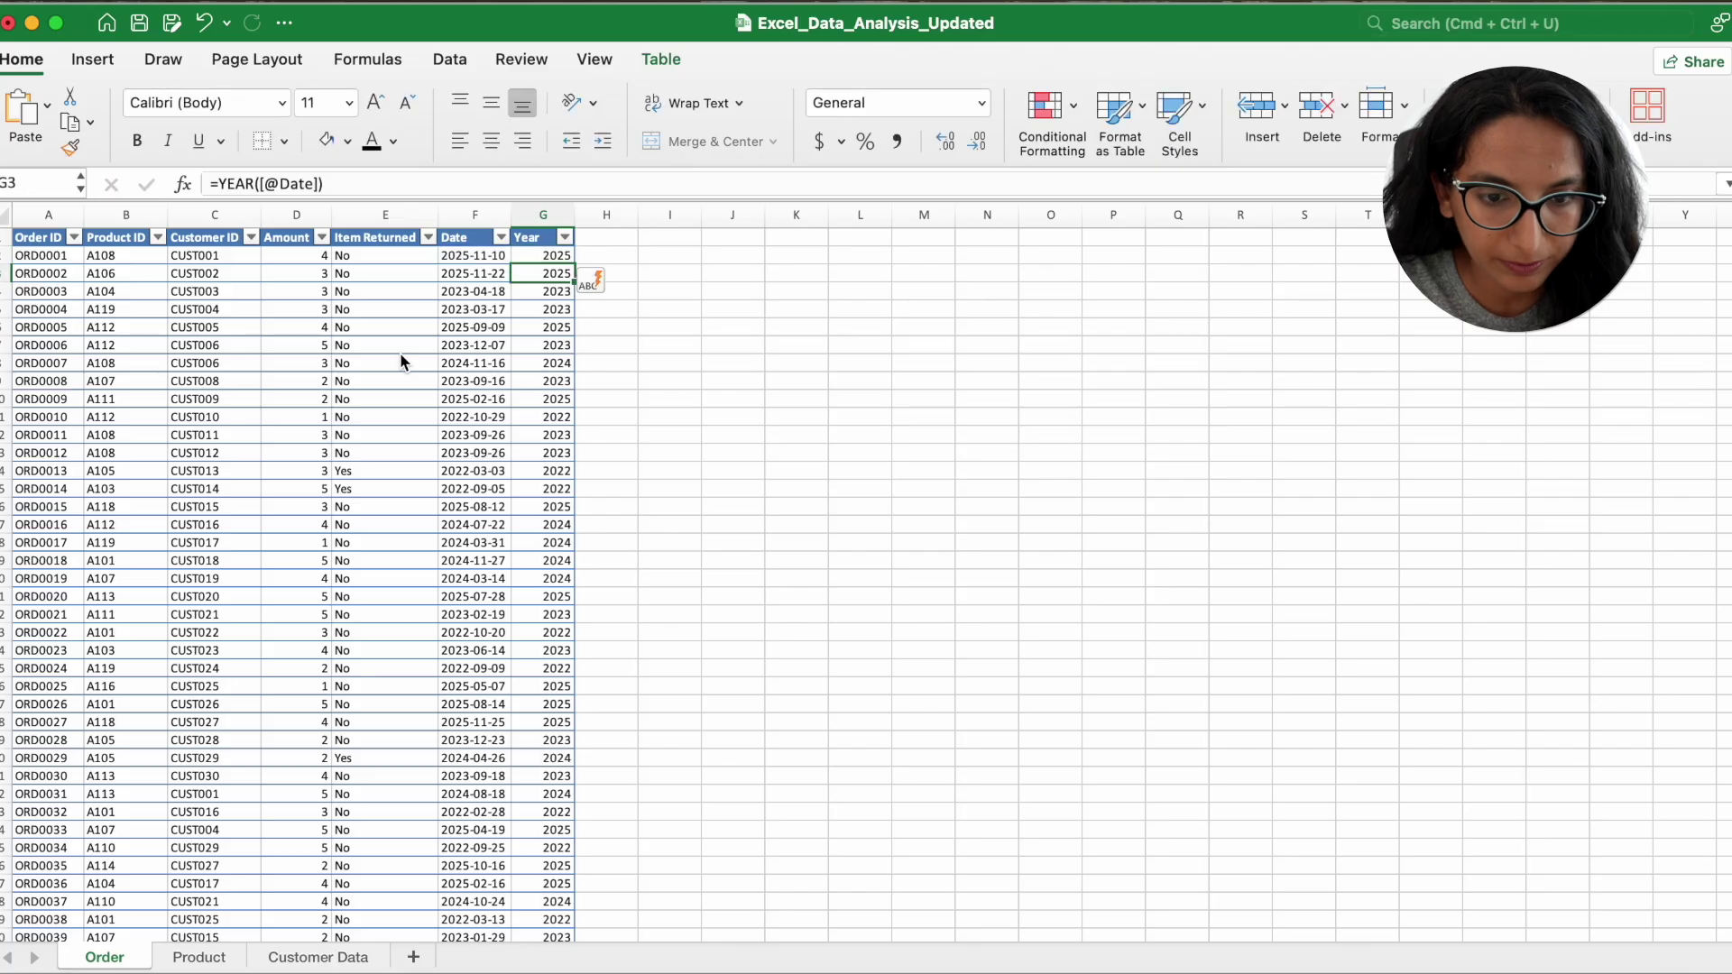
{"action": "key", "text": "Up"}
{"action": "key", "text": "Up"}
{"action": "key", "text": "Right"}
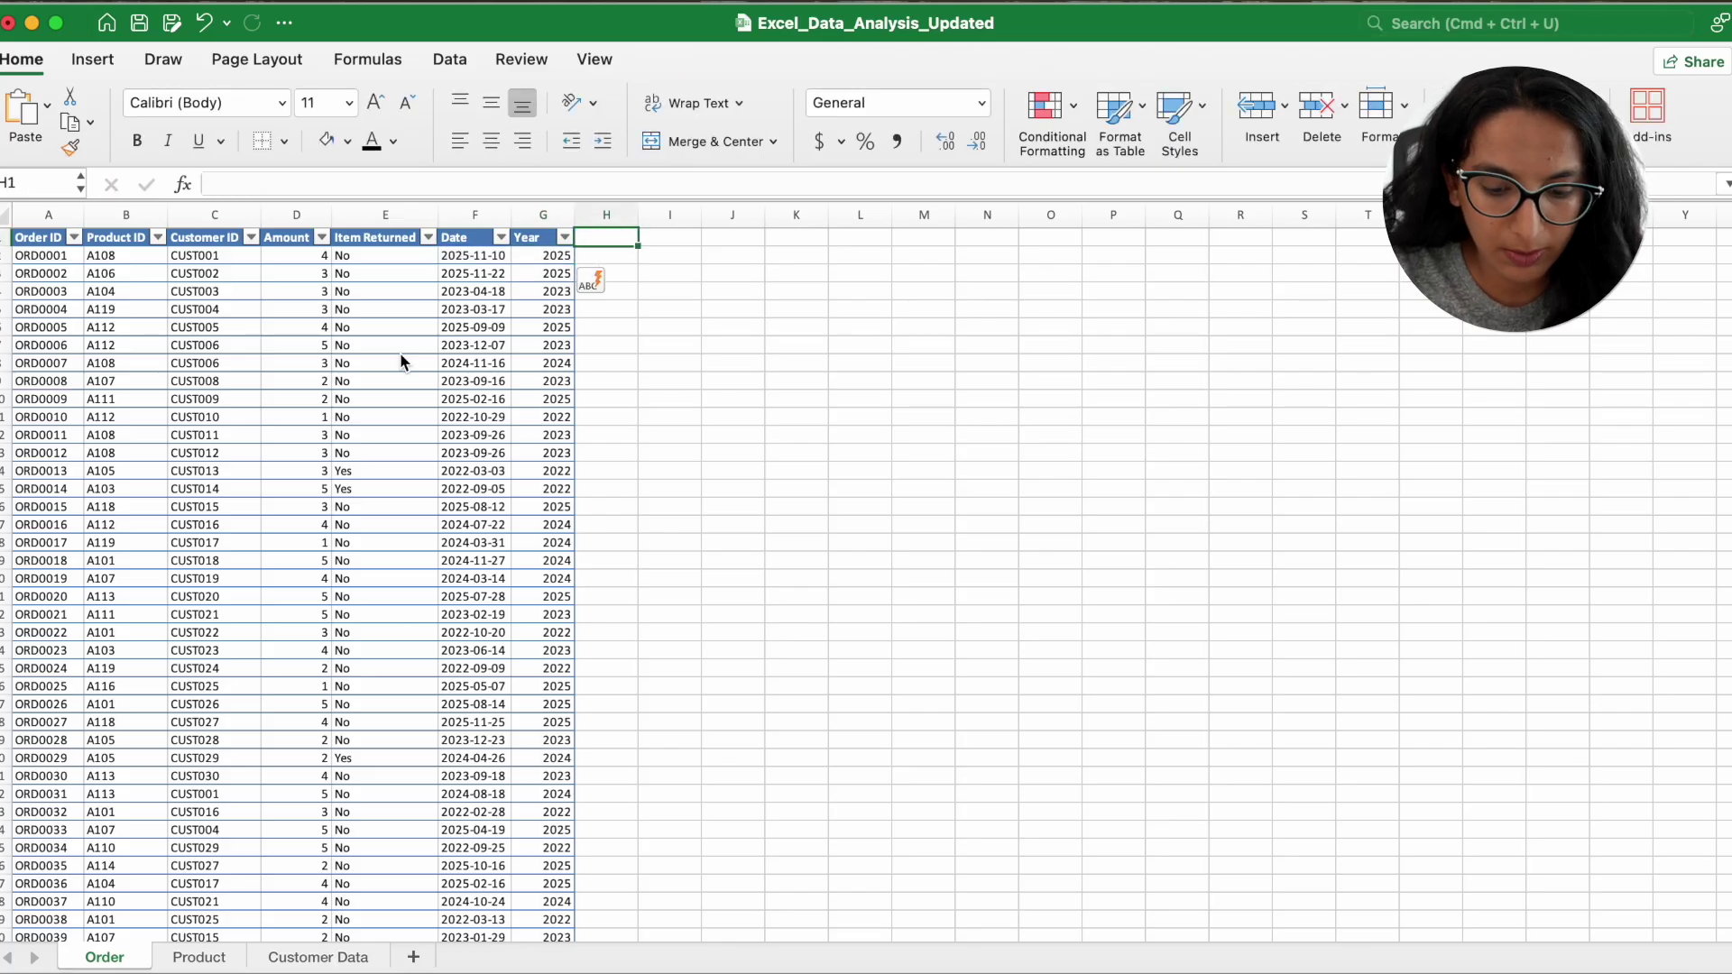
{"action": "type", "text": "Month"}
{"action": "key", "text": "Return"}
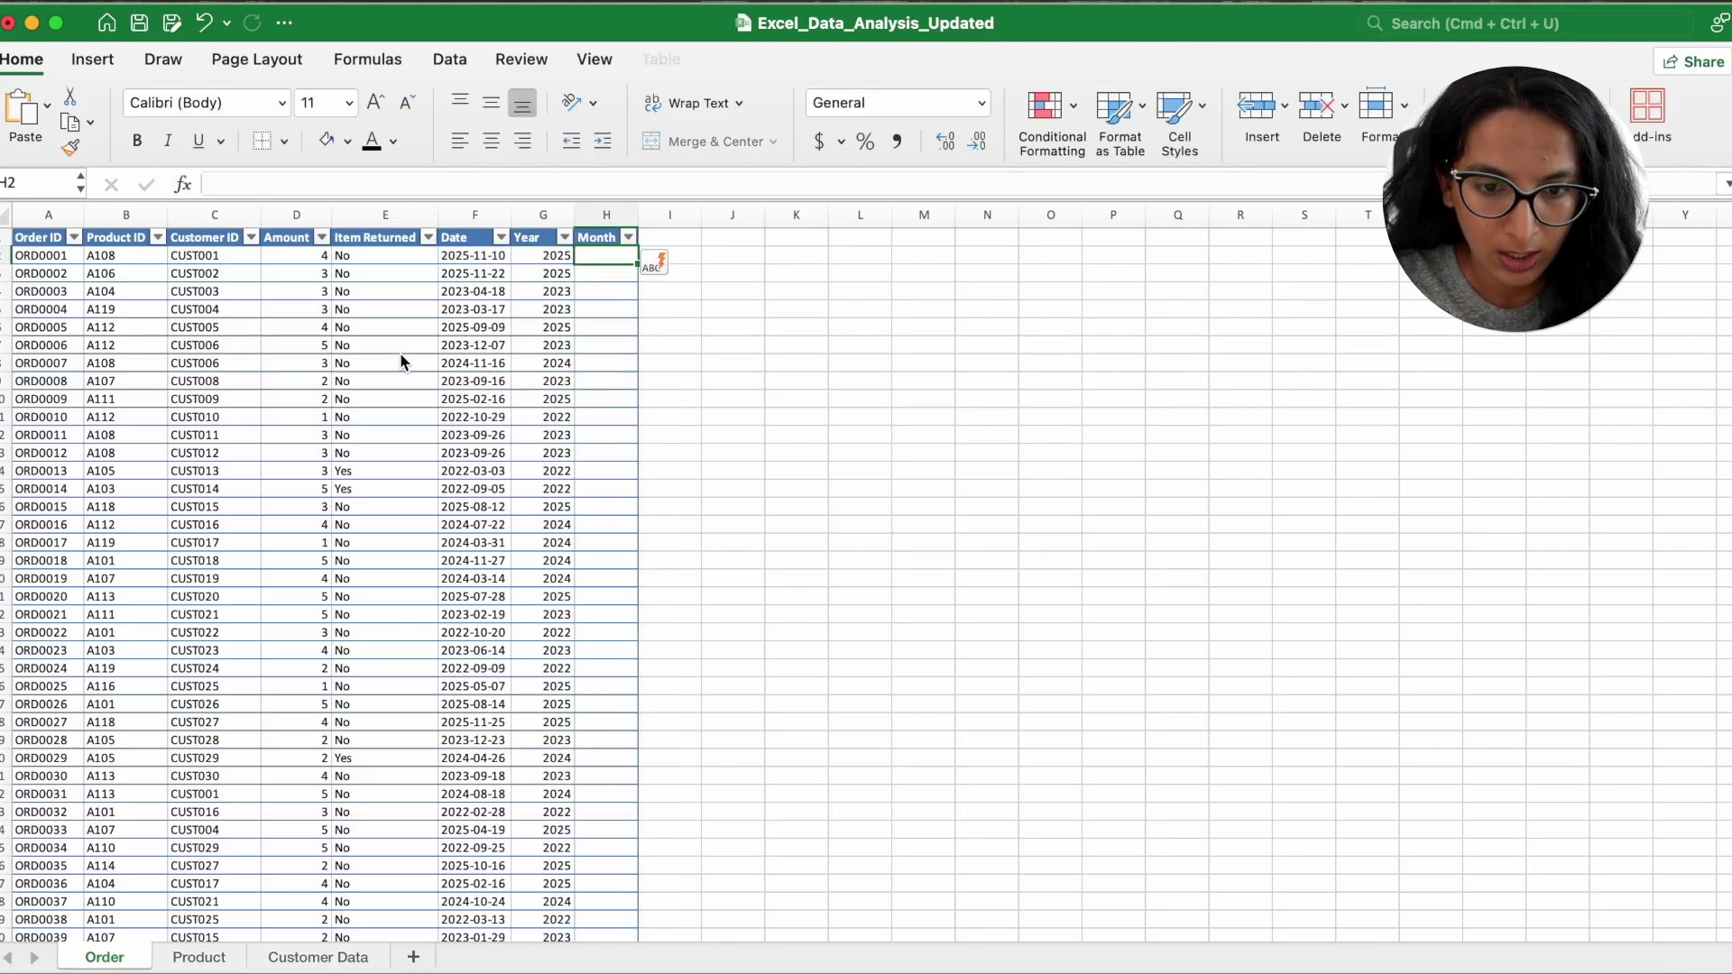
{"action": "type", "text": "=MONTH("}
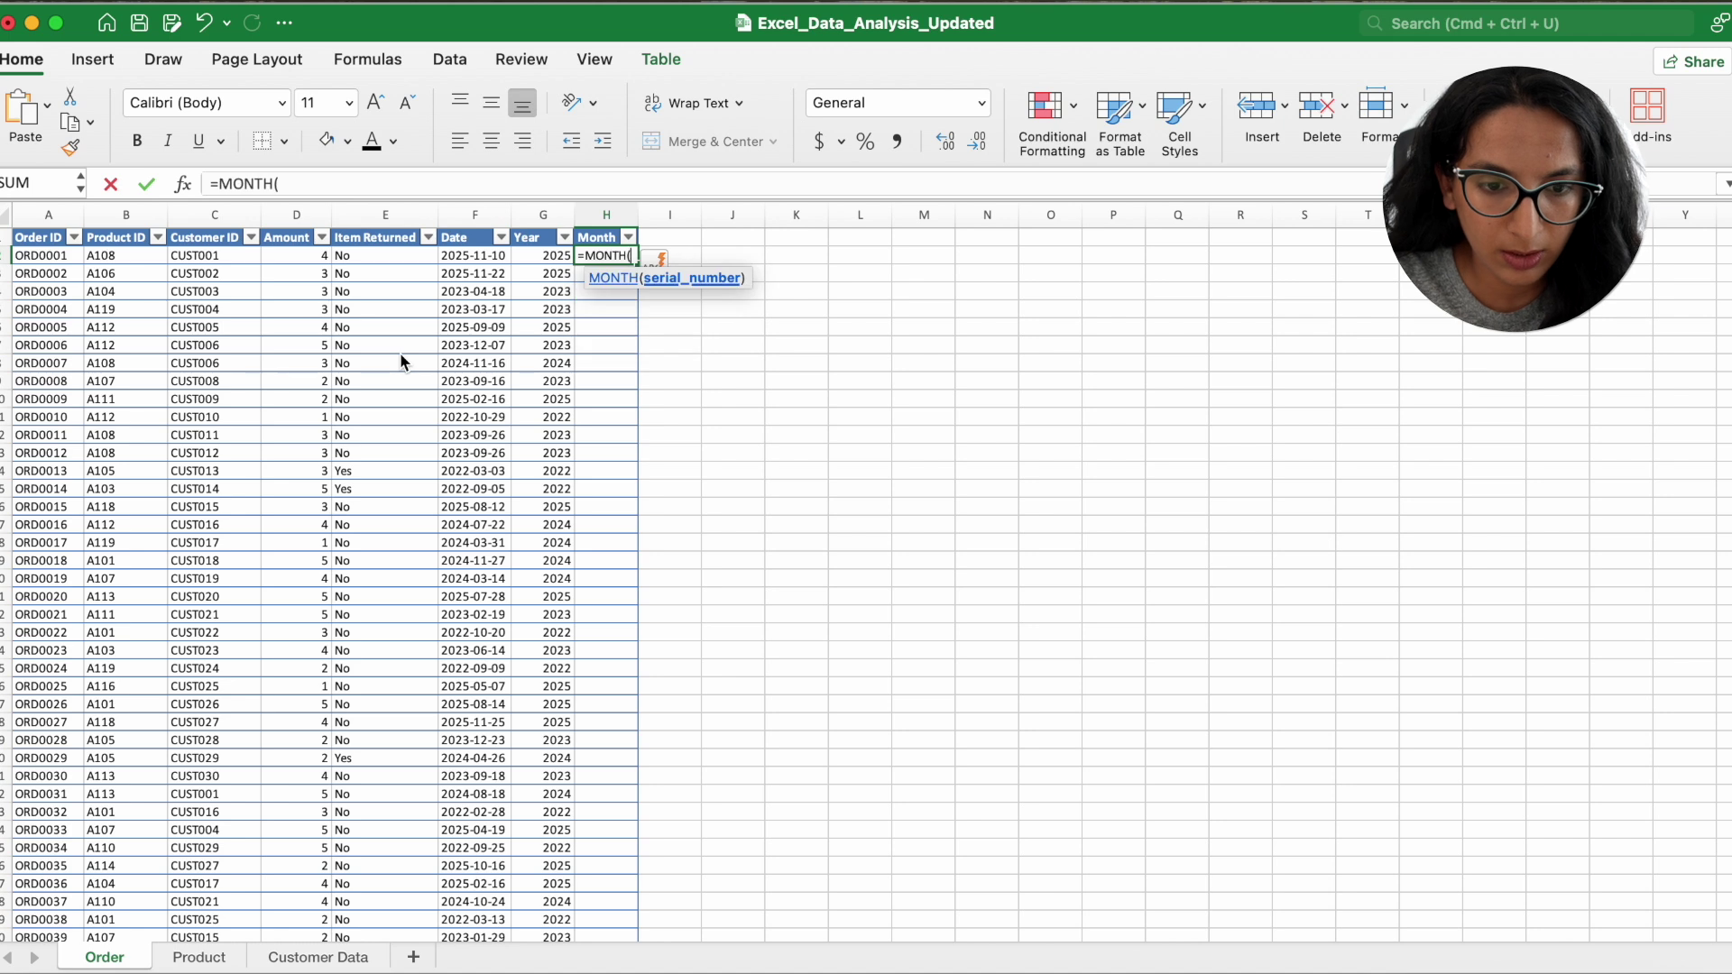
{"action": "key", "text": "Left"}
{"action": "type", "text": ")"}
{"action": "left_click", "coordinate": [606, 260]}
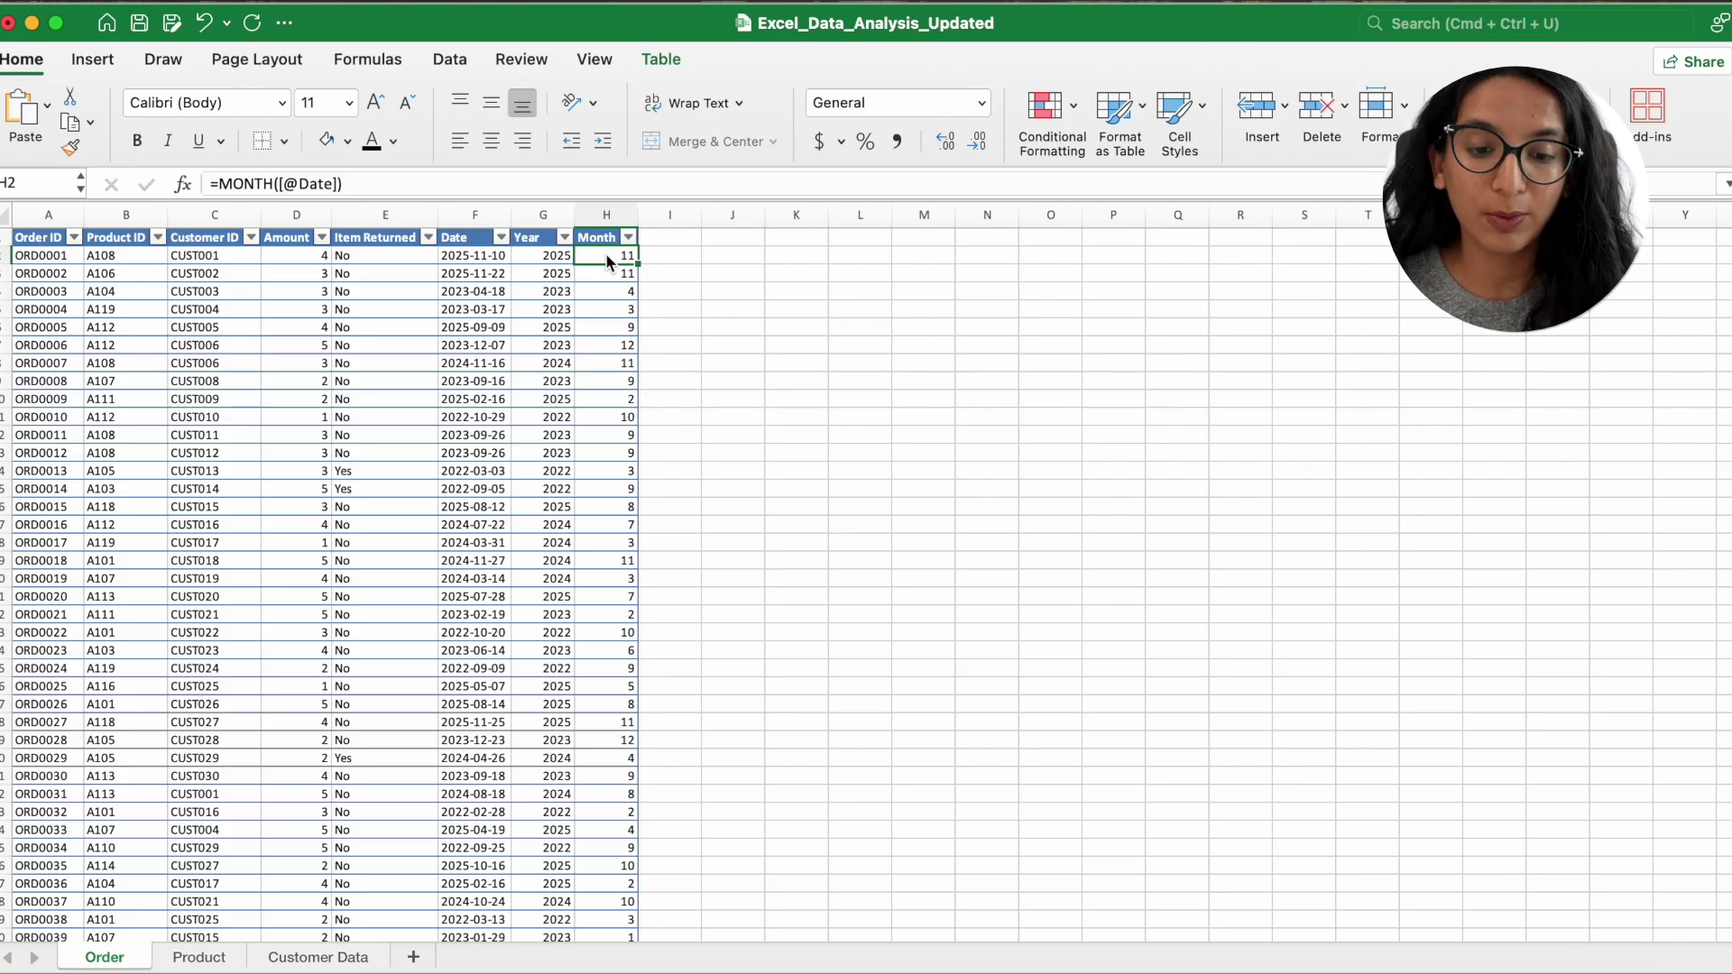
{"action": "key", "text": "Up"}
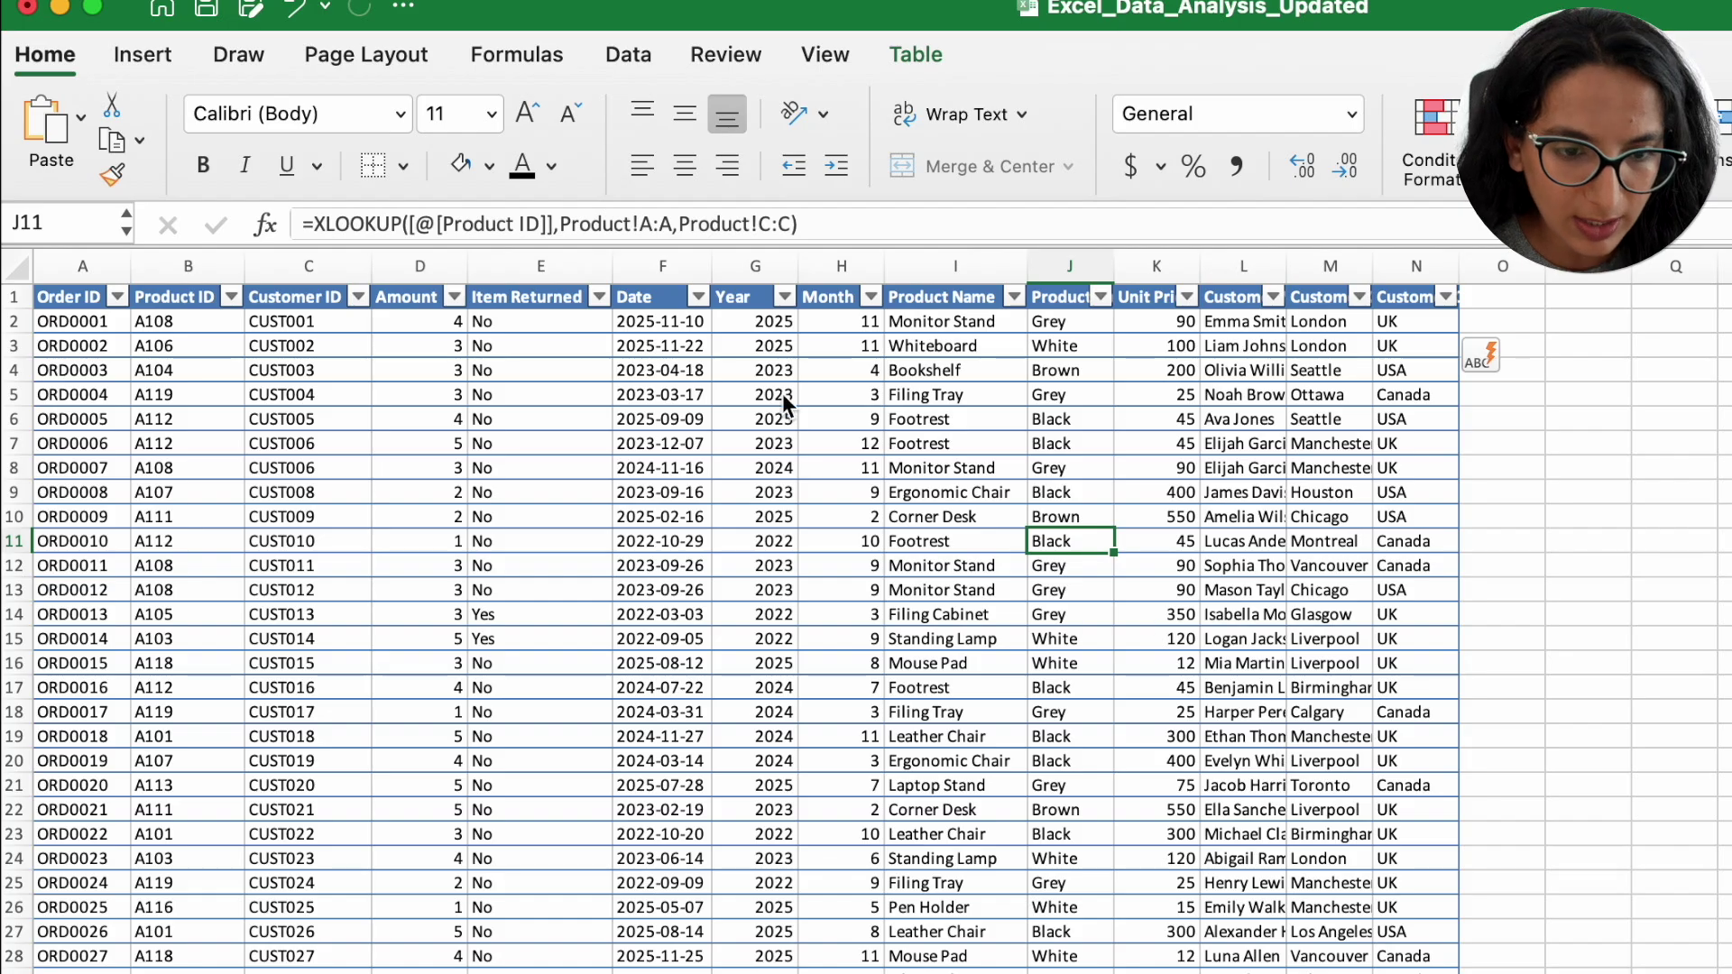
Select column E, Item Returned, in the Order table
{"action": "left_click", "coordinate": [551, 272]}
{"action": "right_click", "coordinate": [552, 270]}
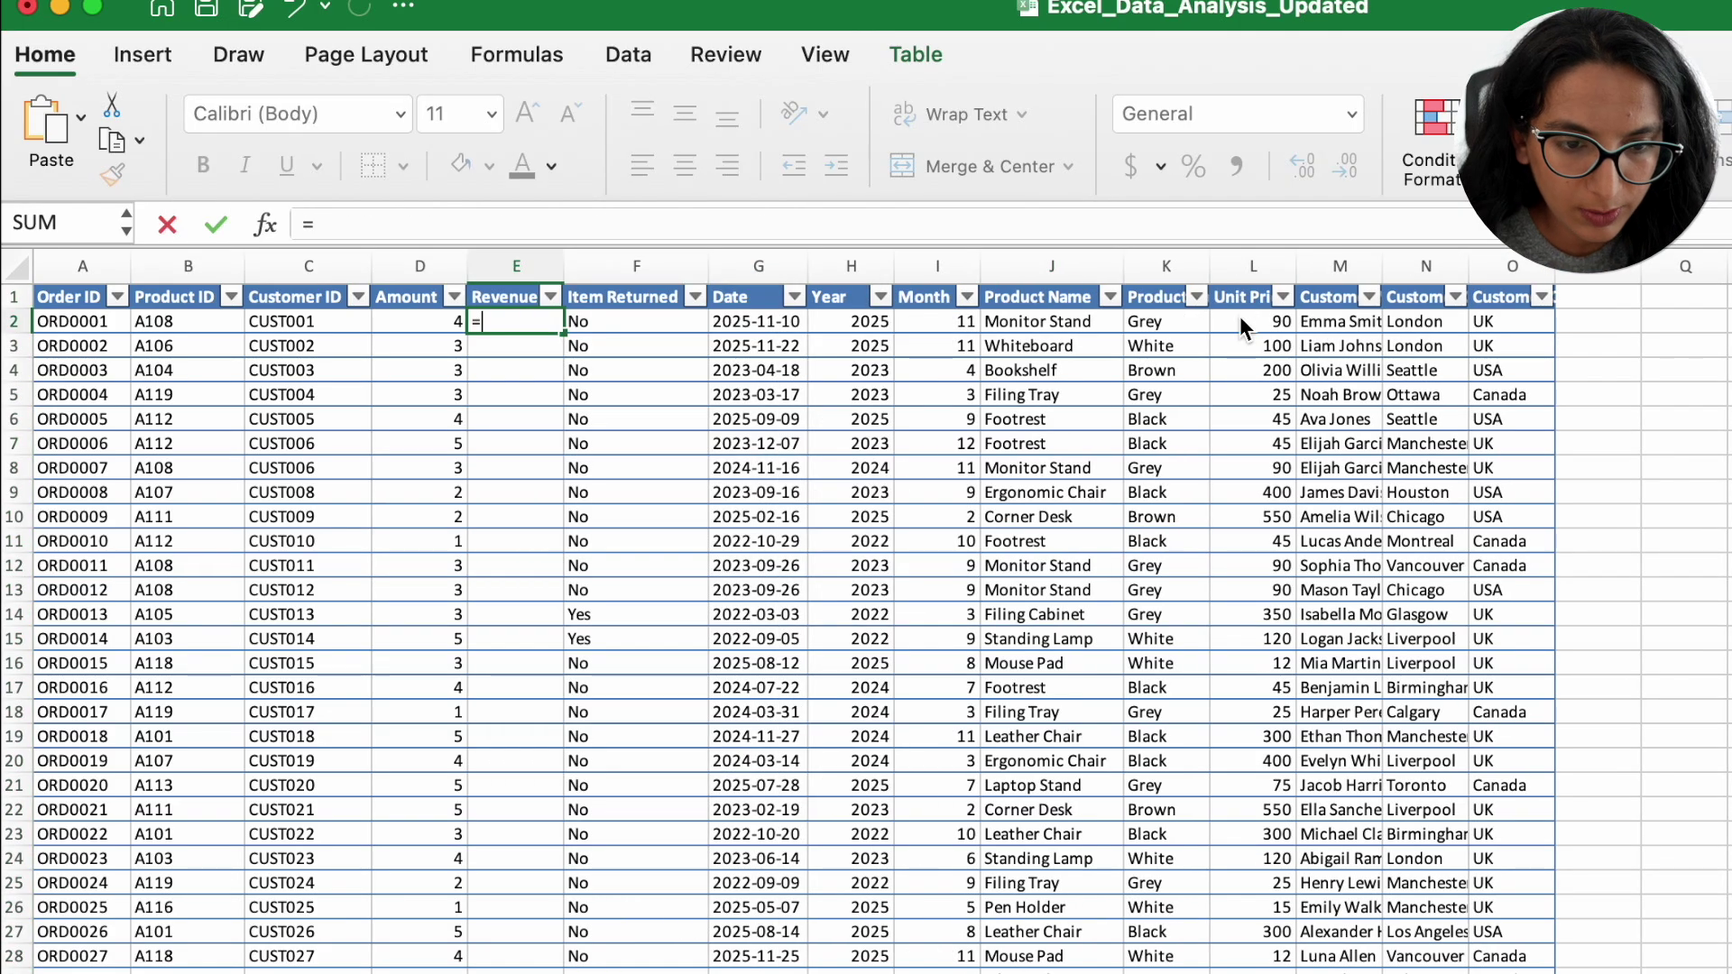
{"action": "key", "text": "Left"}
{"action": "type", "text": "*"}
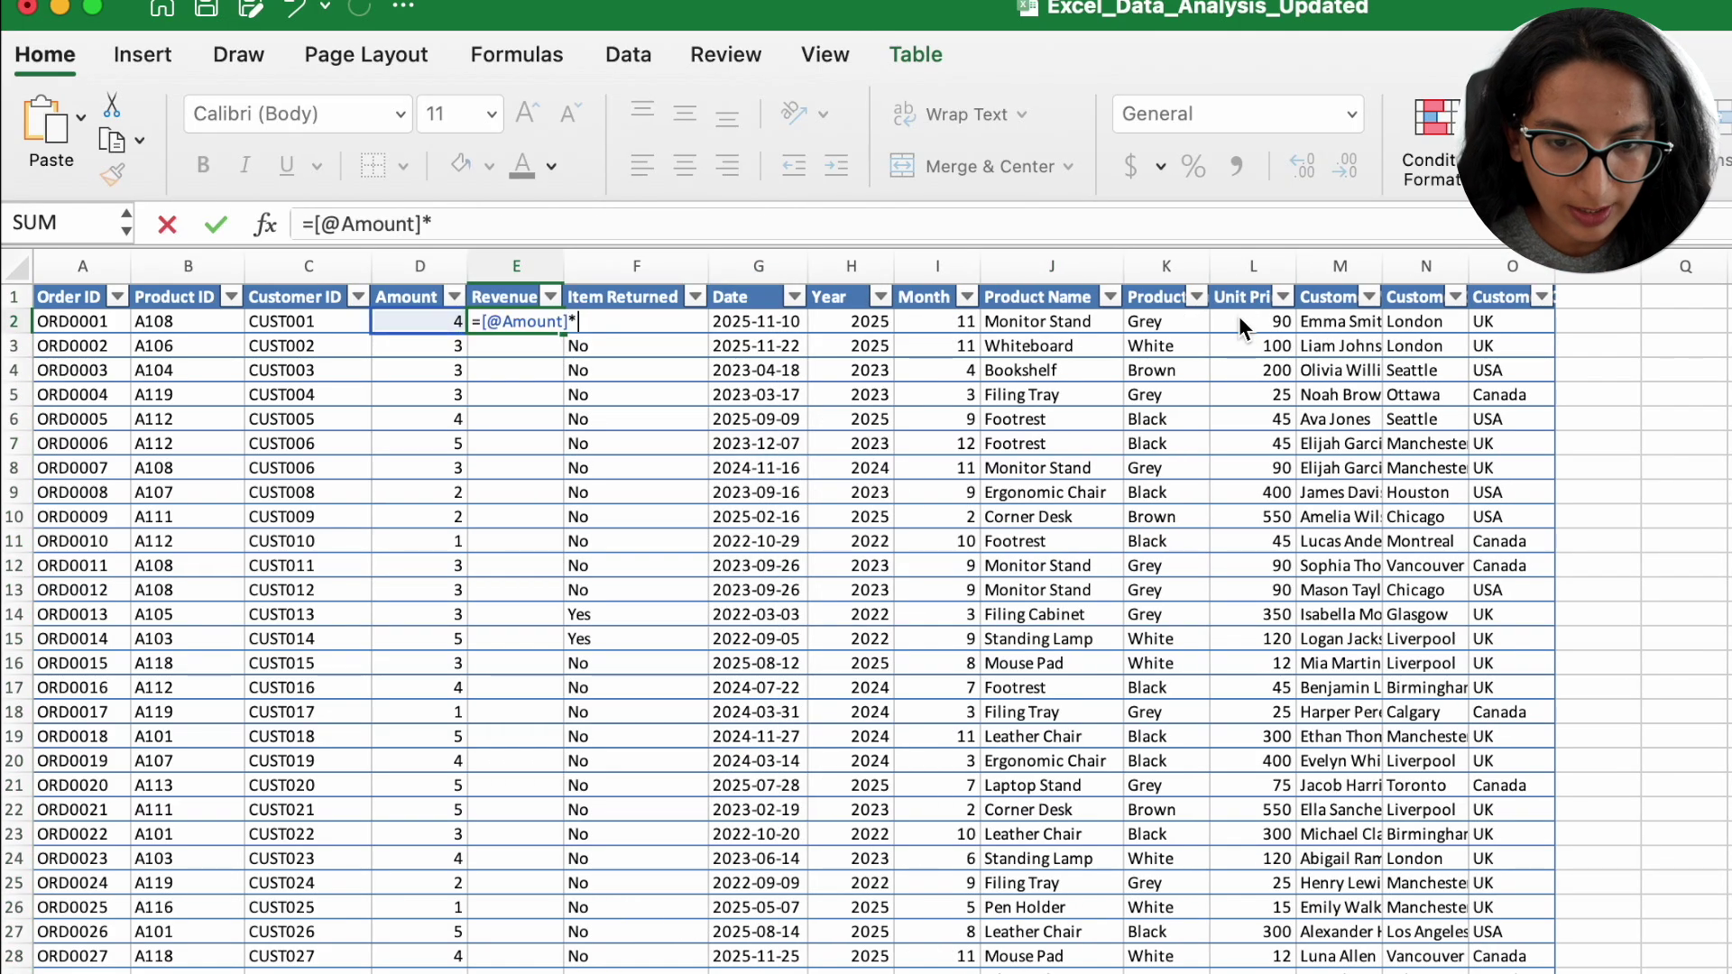
{"action": "left_click", "coordinate": [1275, 323]}
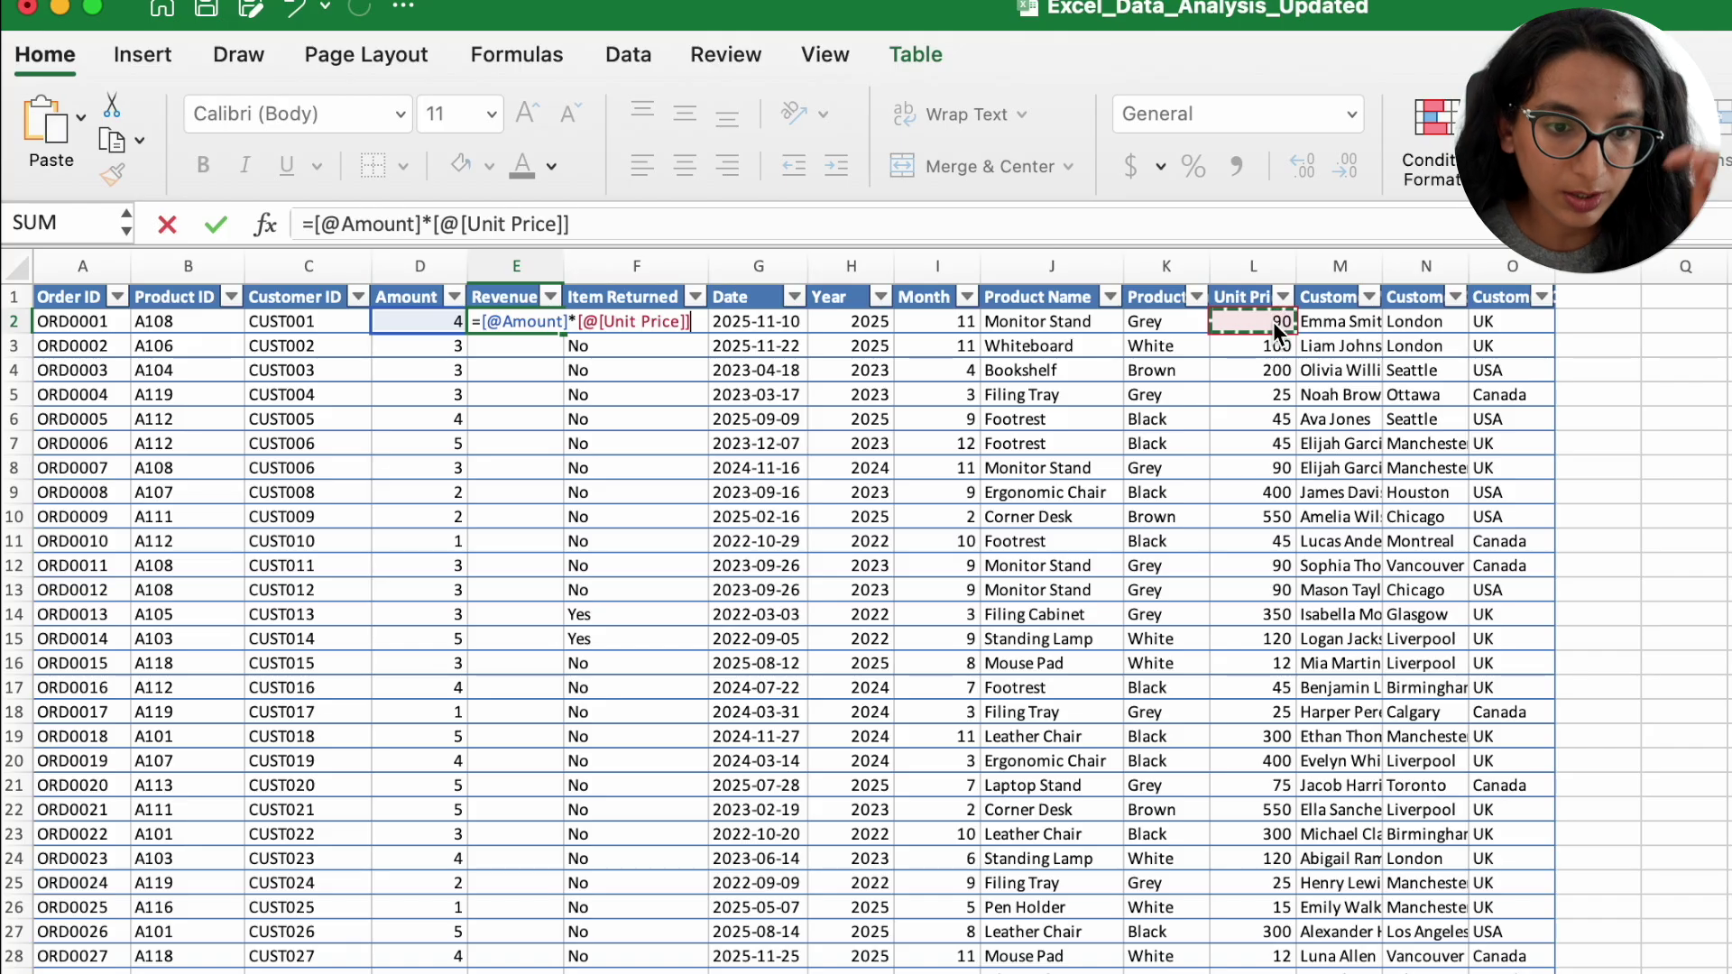
{"action": "key", "text": "ctrl+Return"}
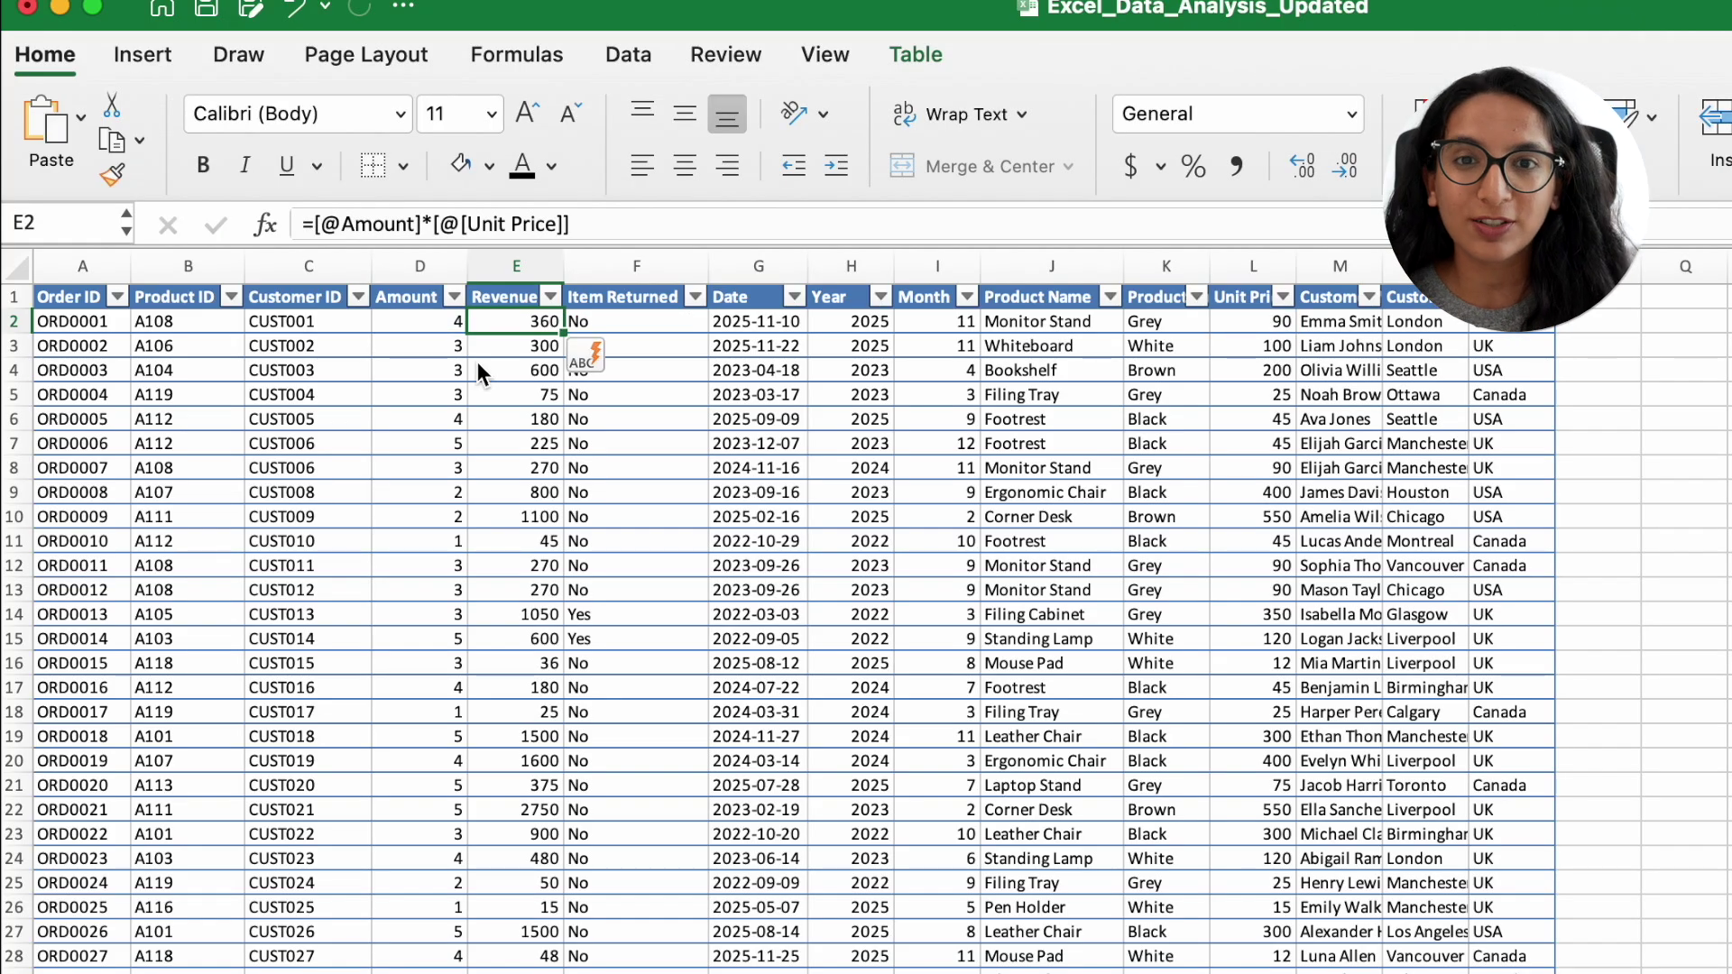
{"action": "left_click", "coordinate": [81, 299]}
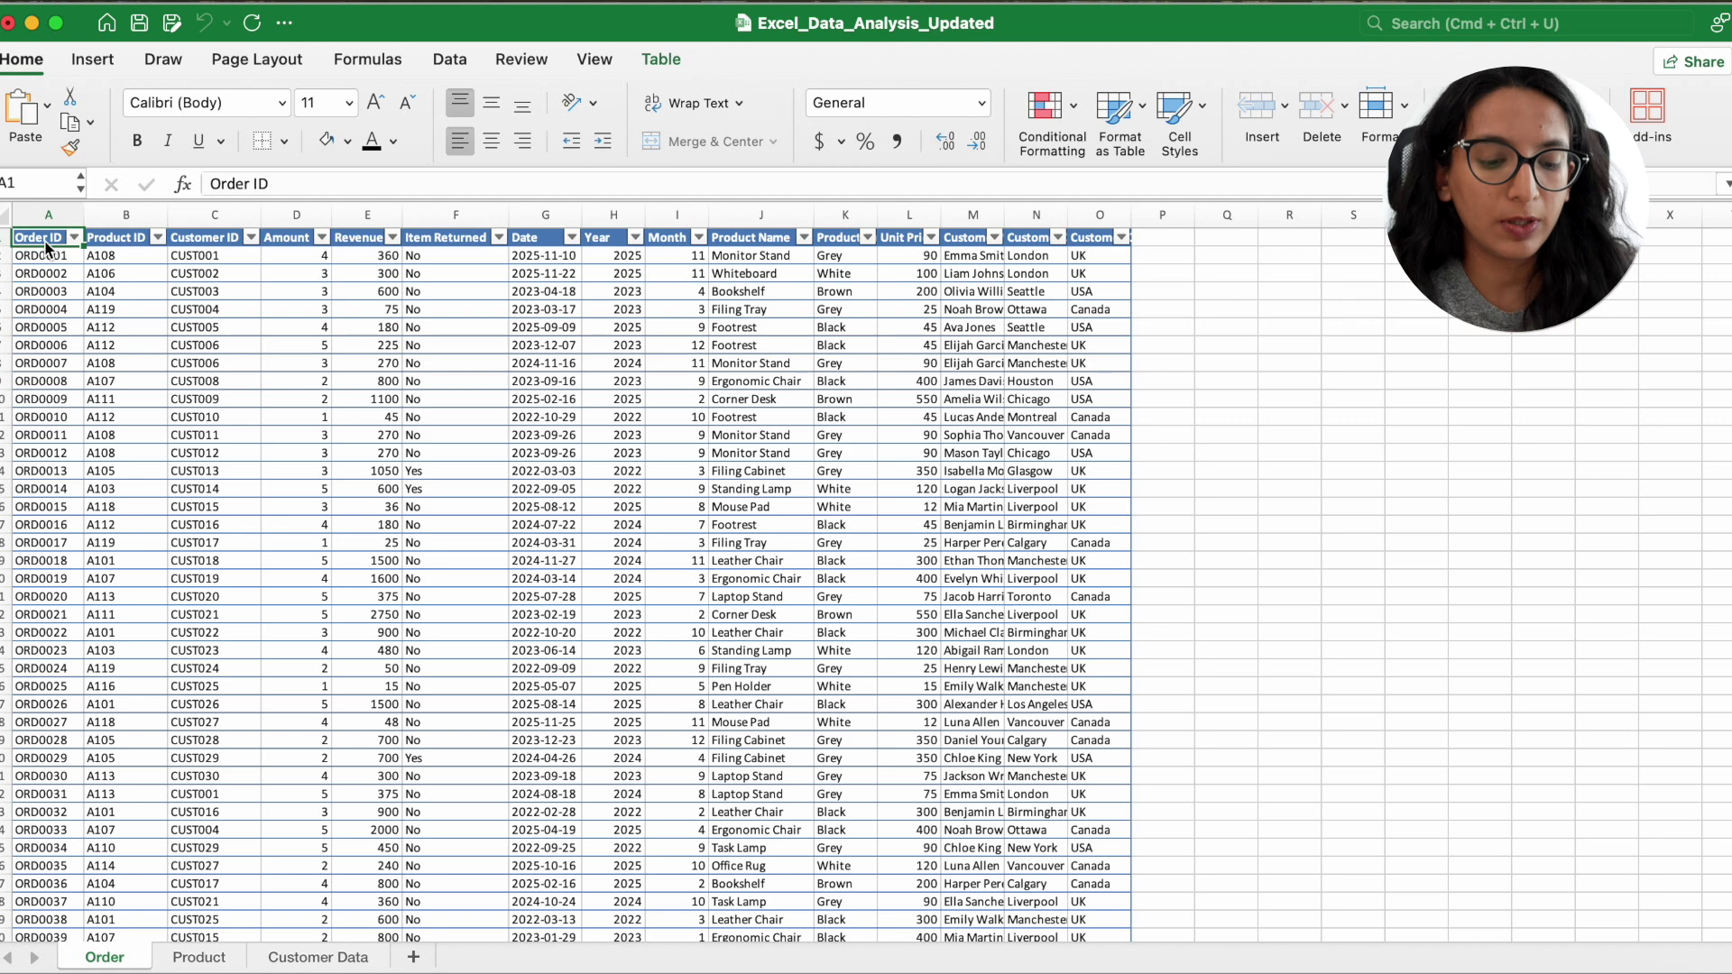
Select the whole orders table and insert a PivotTable from Table4 on a new worksheet
{"action": "key", "text": "shift+super+Right"}
{"action": "key", "text": "shift+super+Down"}
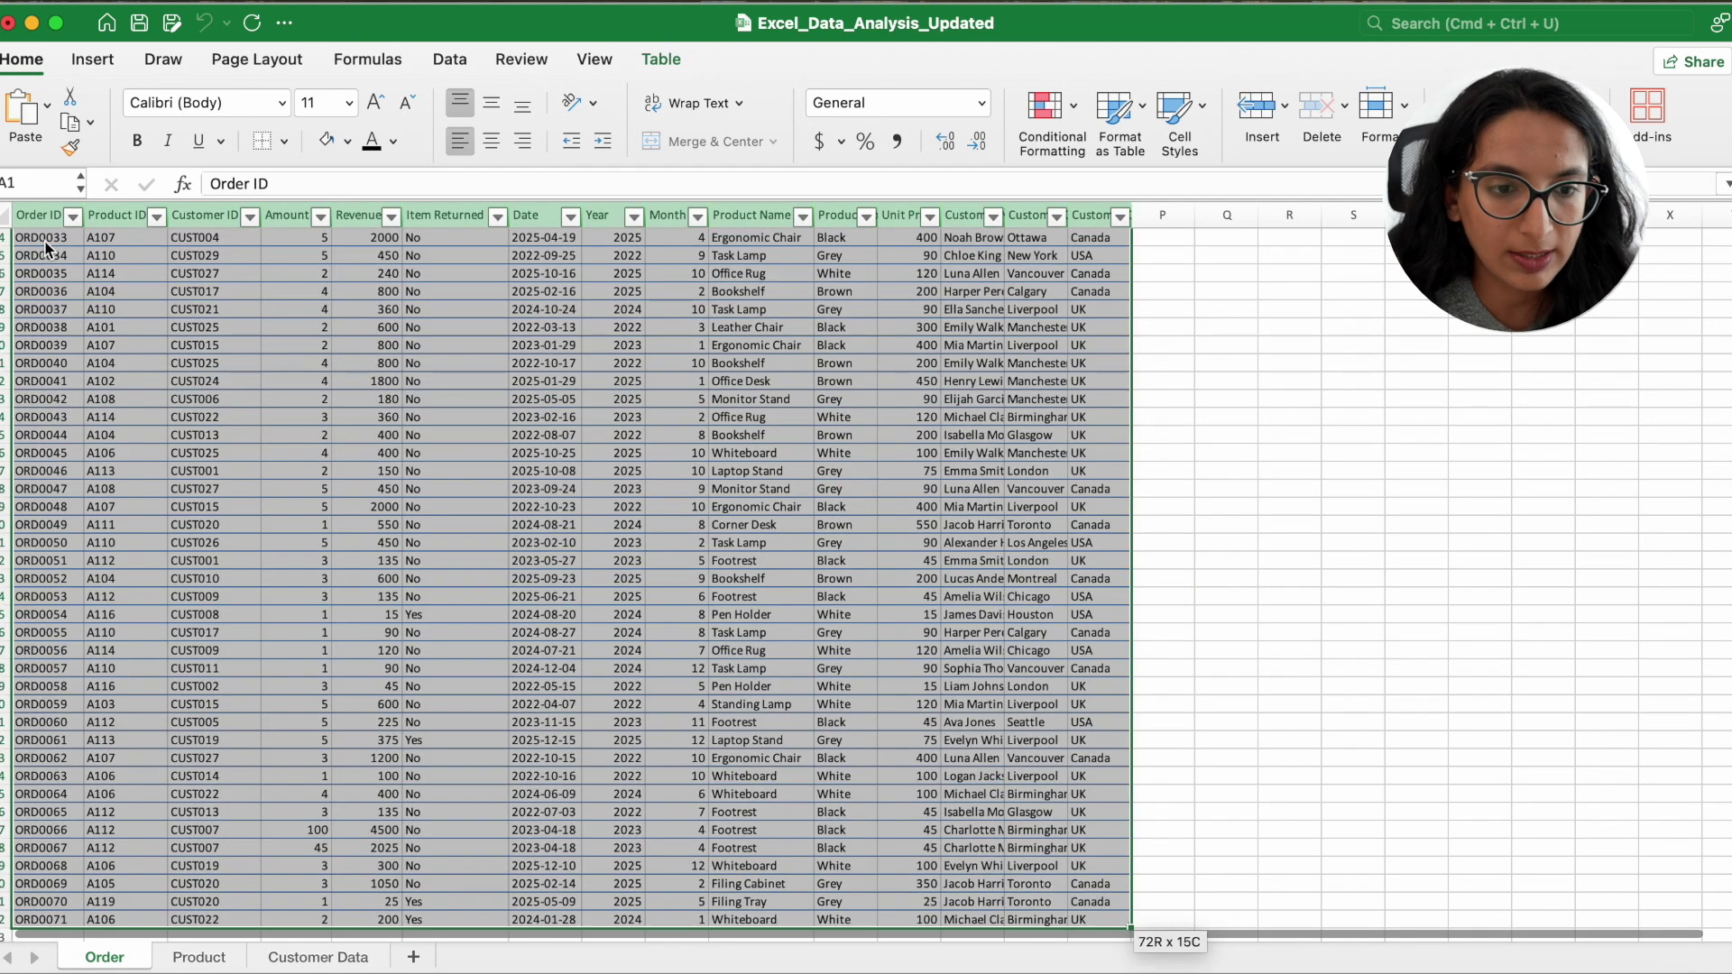
{"action": "left_click", "coordinate": [76, 59]}
{"action": "left_click", "coordinate": [31, 110]}
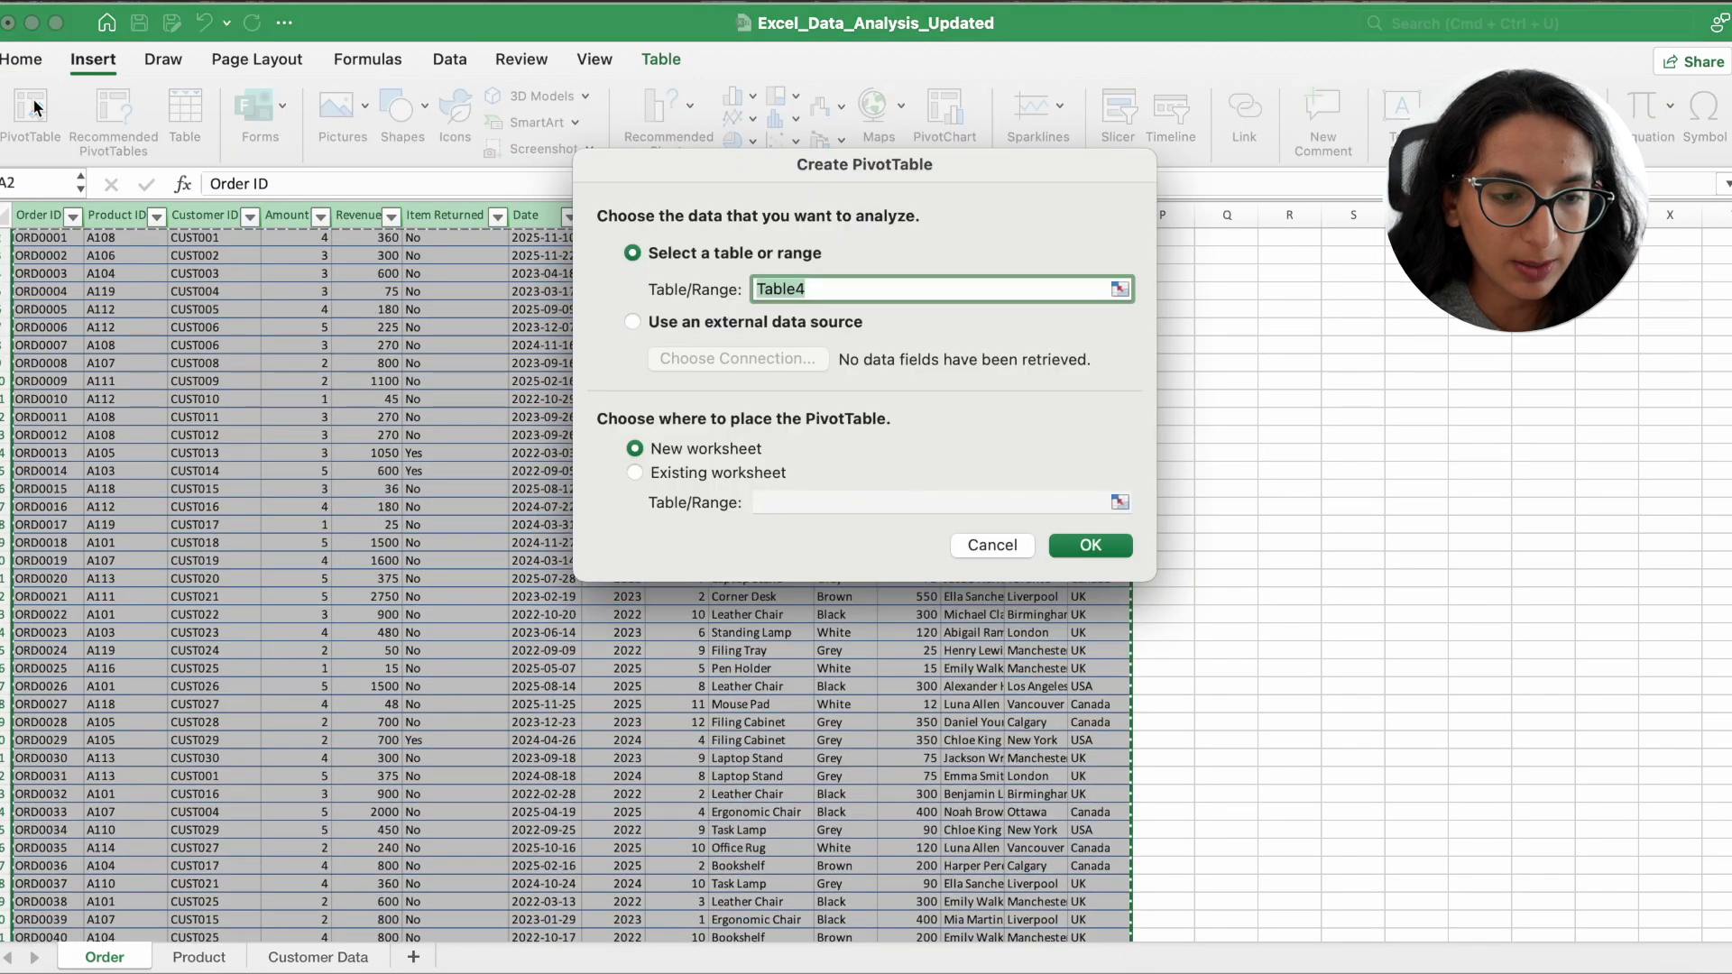
{"action": "key", "text": "Return"}
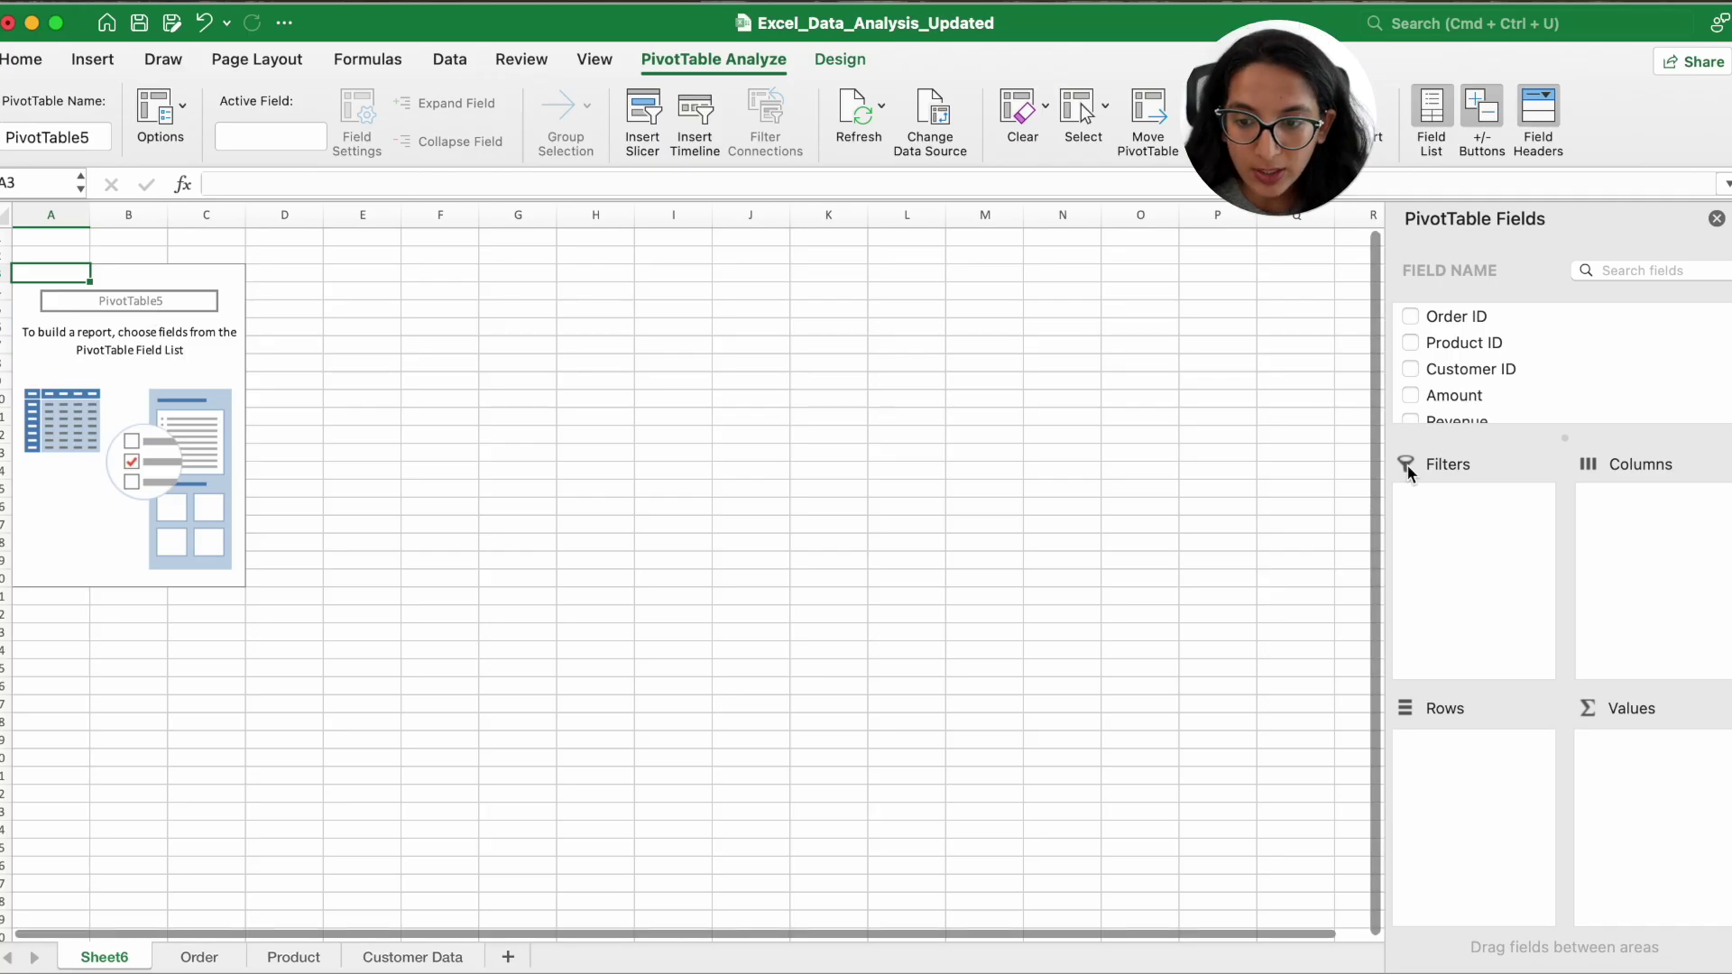
Sum Revenue by Customer Country in the PivotTable and drag Year into the Columns area
{"action": "scroll", "coordinate": [1486, 394], "scroll_direction": "down", "scroll_amount": 5}
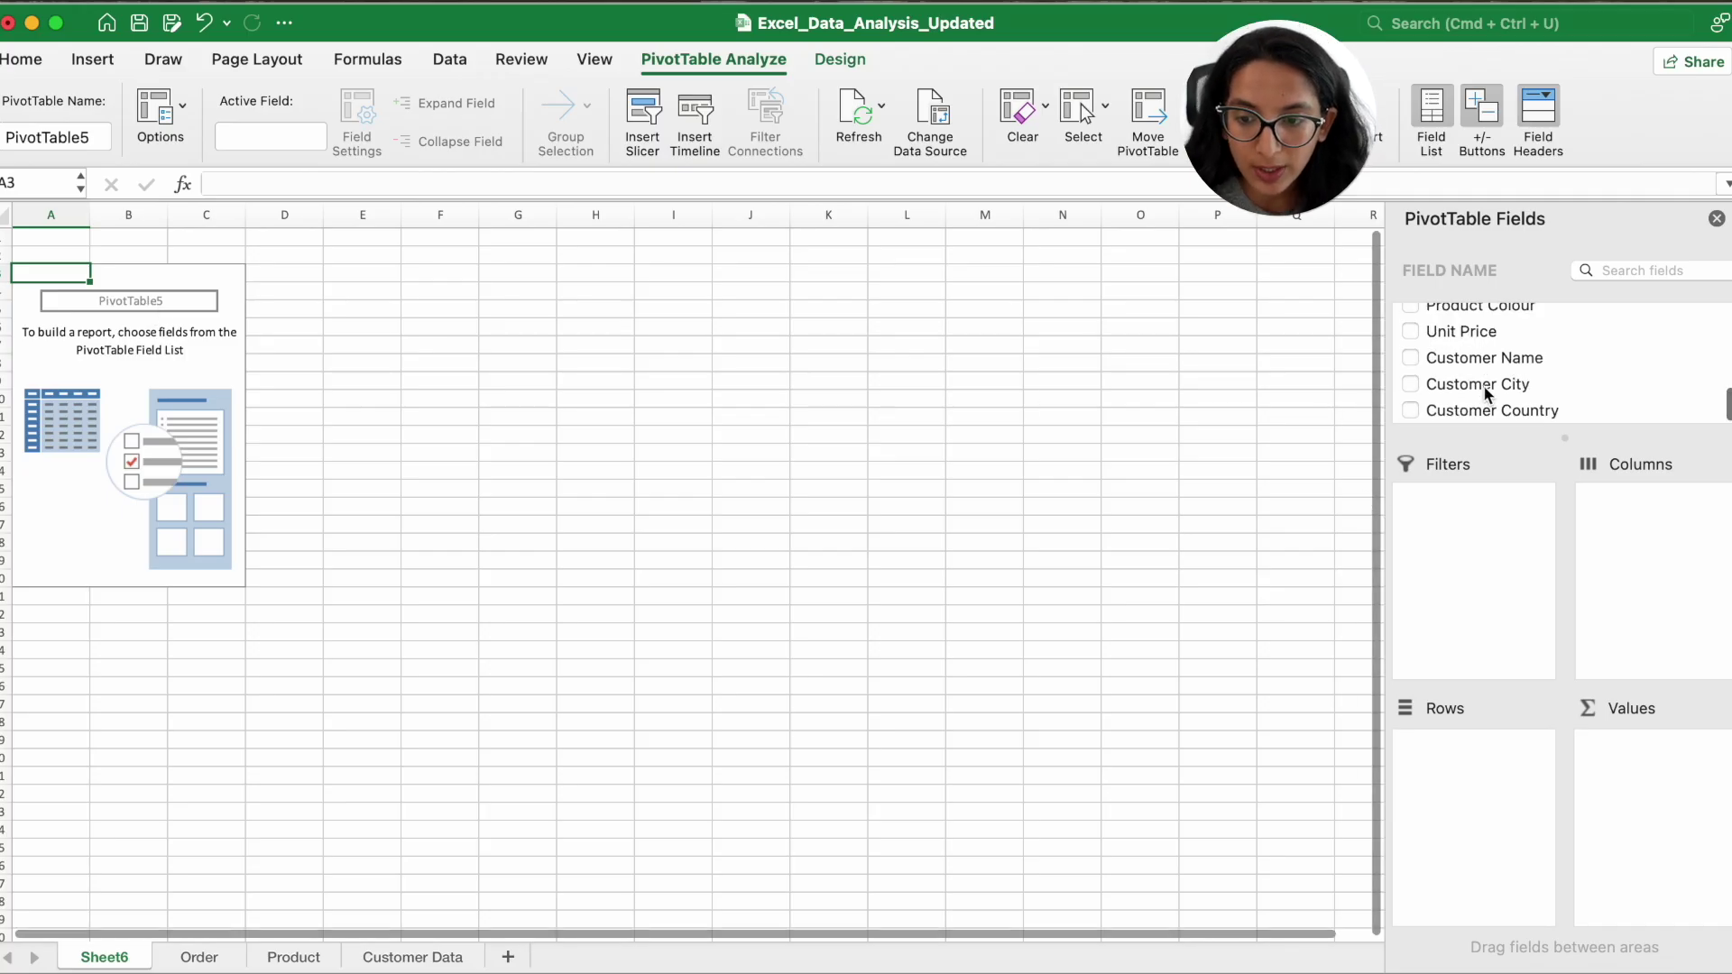
{"action": "left_click", "coordinate": [1413, 410]}
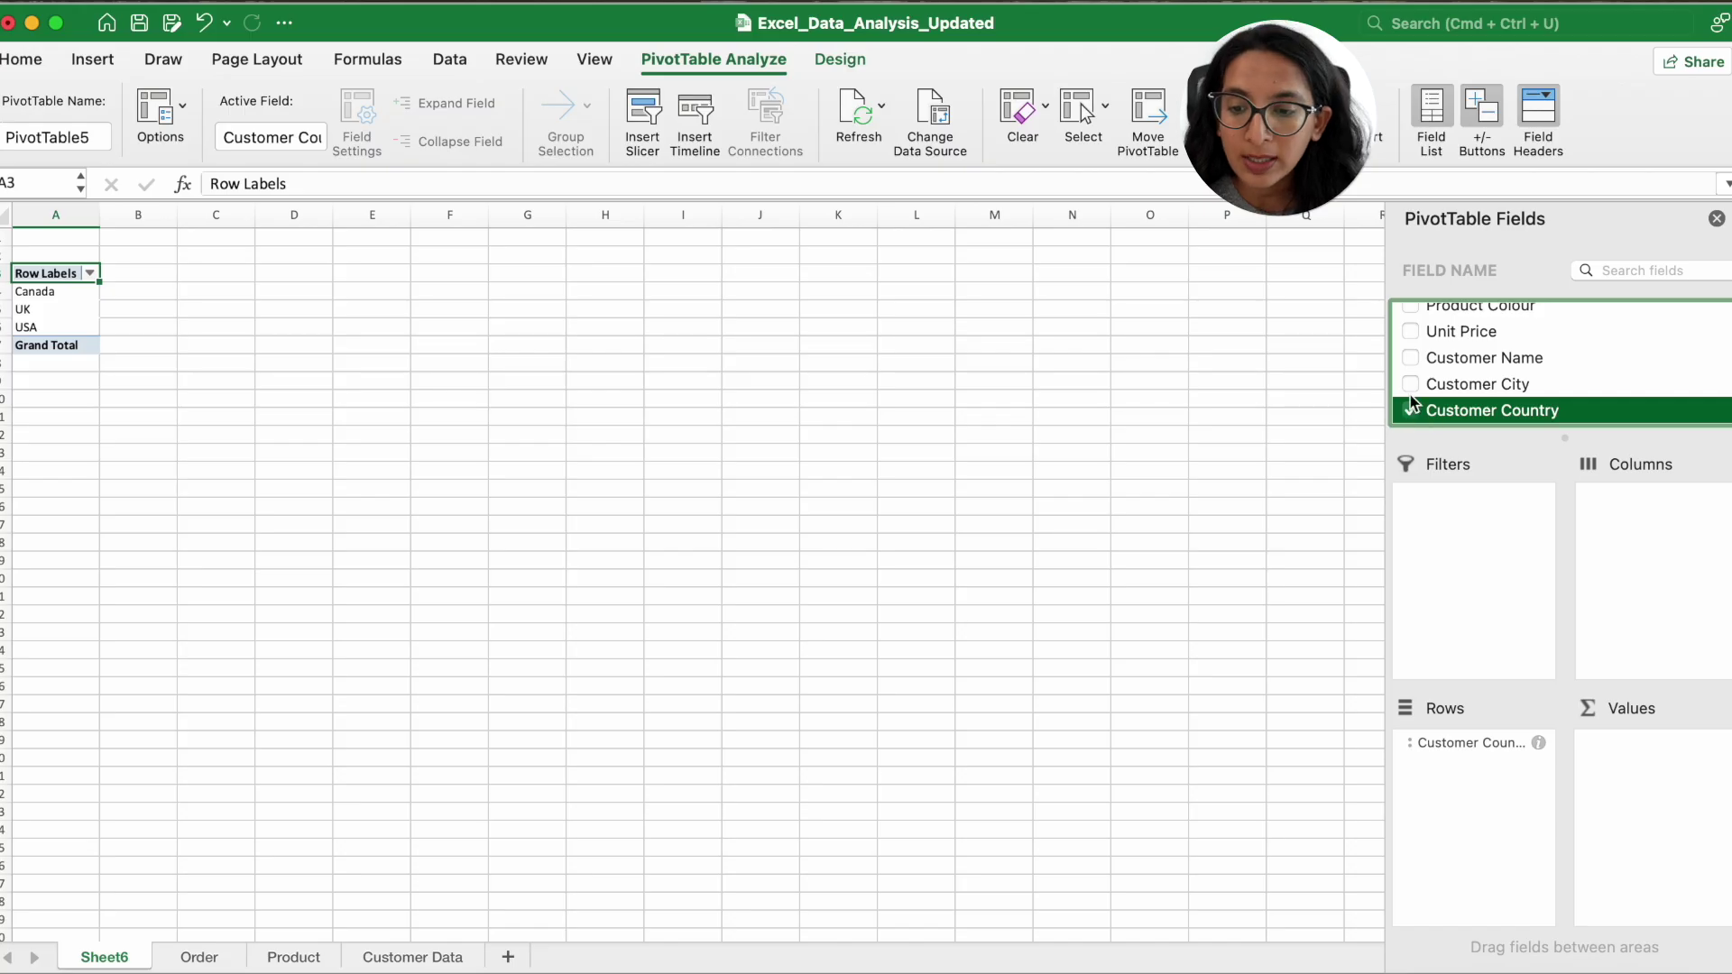
{"action": "scroll", "coordinate": [1452, 373], "scroll_direction": "up", "scroll_amount": 10}
{"action": "scroll", "coordinate": [1443, 377], "scroll_direction": "down", "scroll_amount": 2}
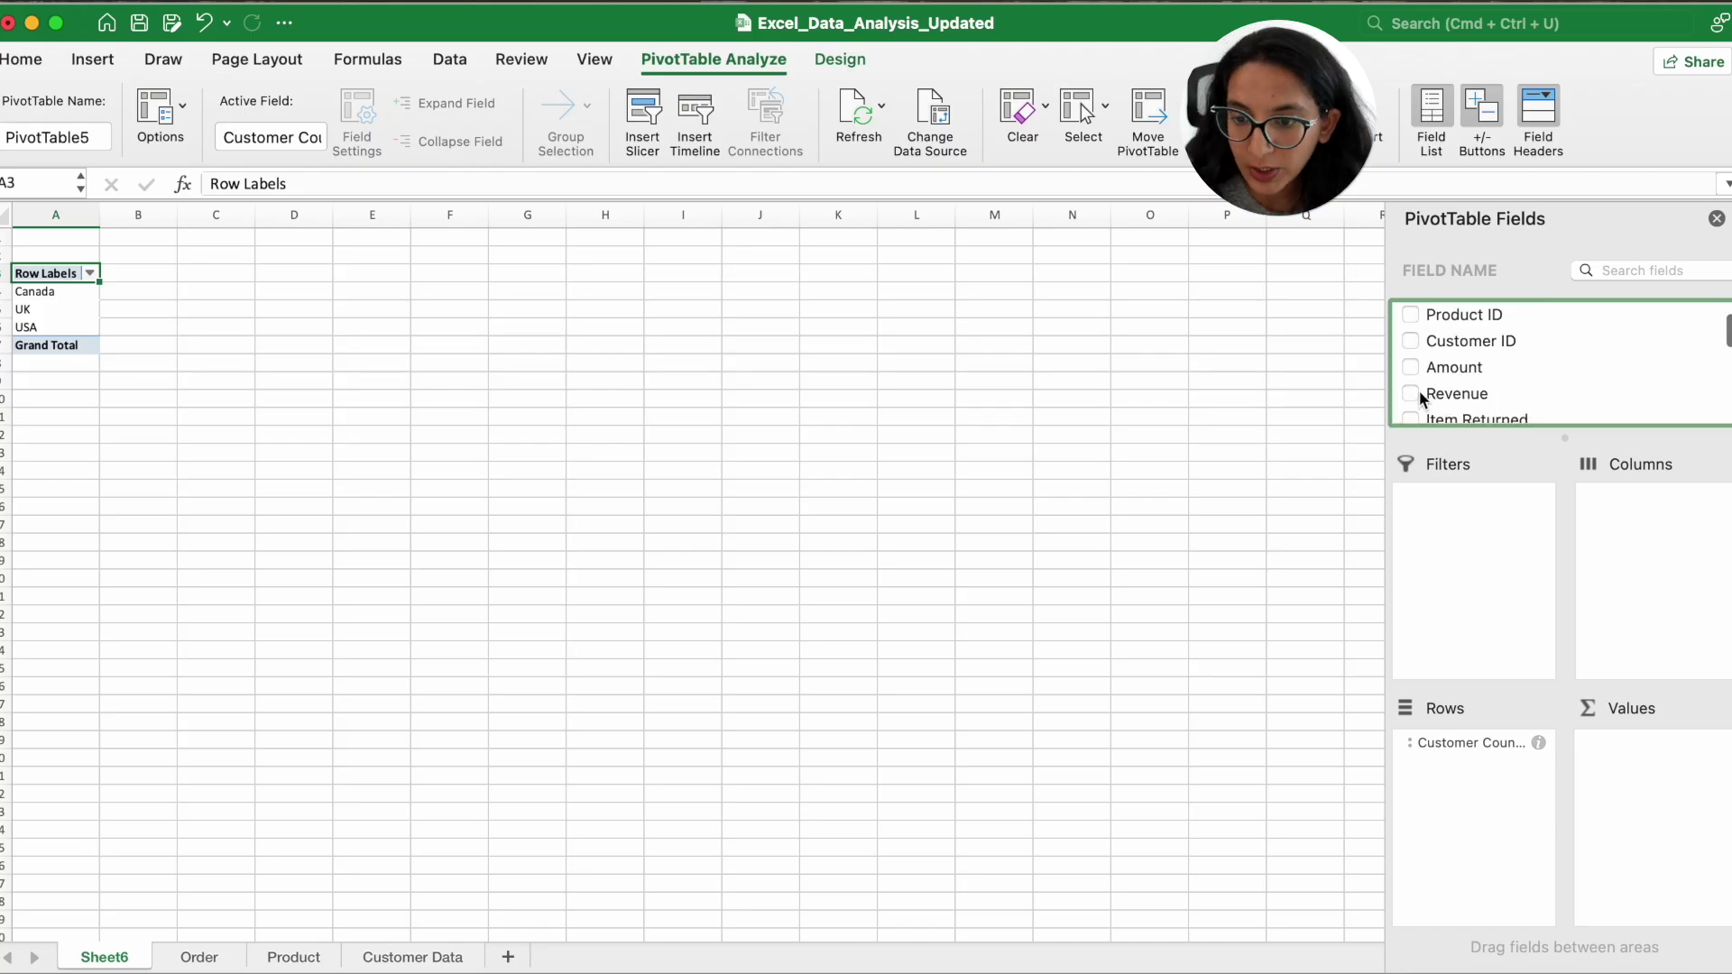
{"action": "left_click", "coordinate": [1413, 394]}
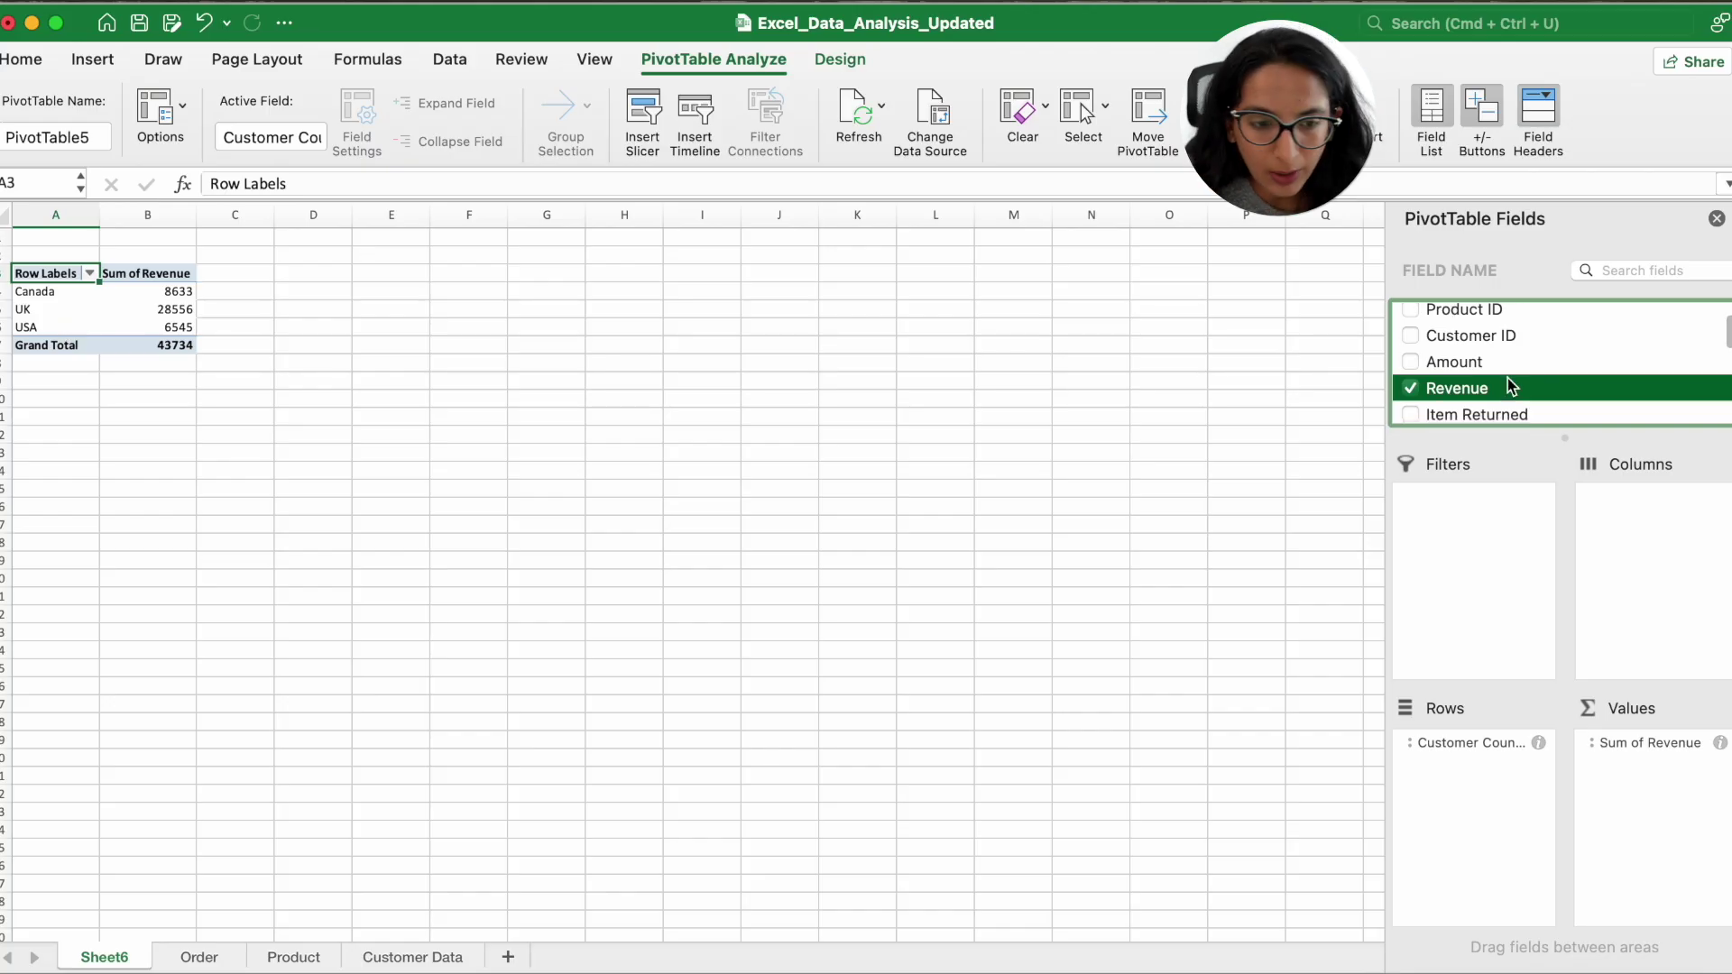
{"action": "scroll", "coordinate": [1508, 377], "scroll_direction": "down", "scroll_amount": 3}
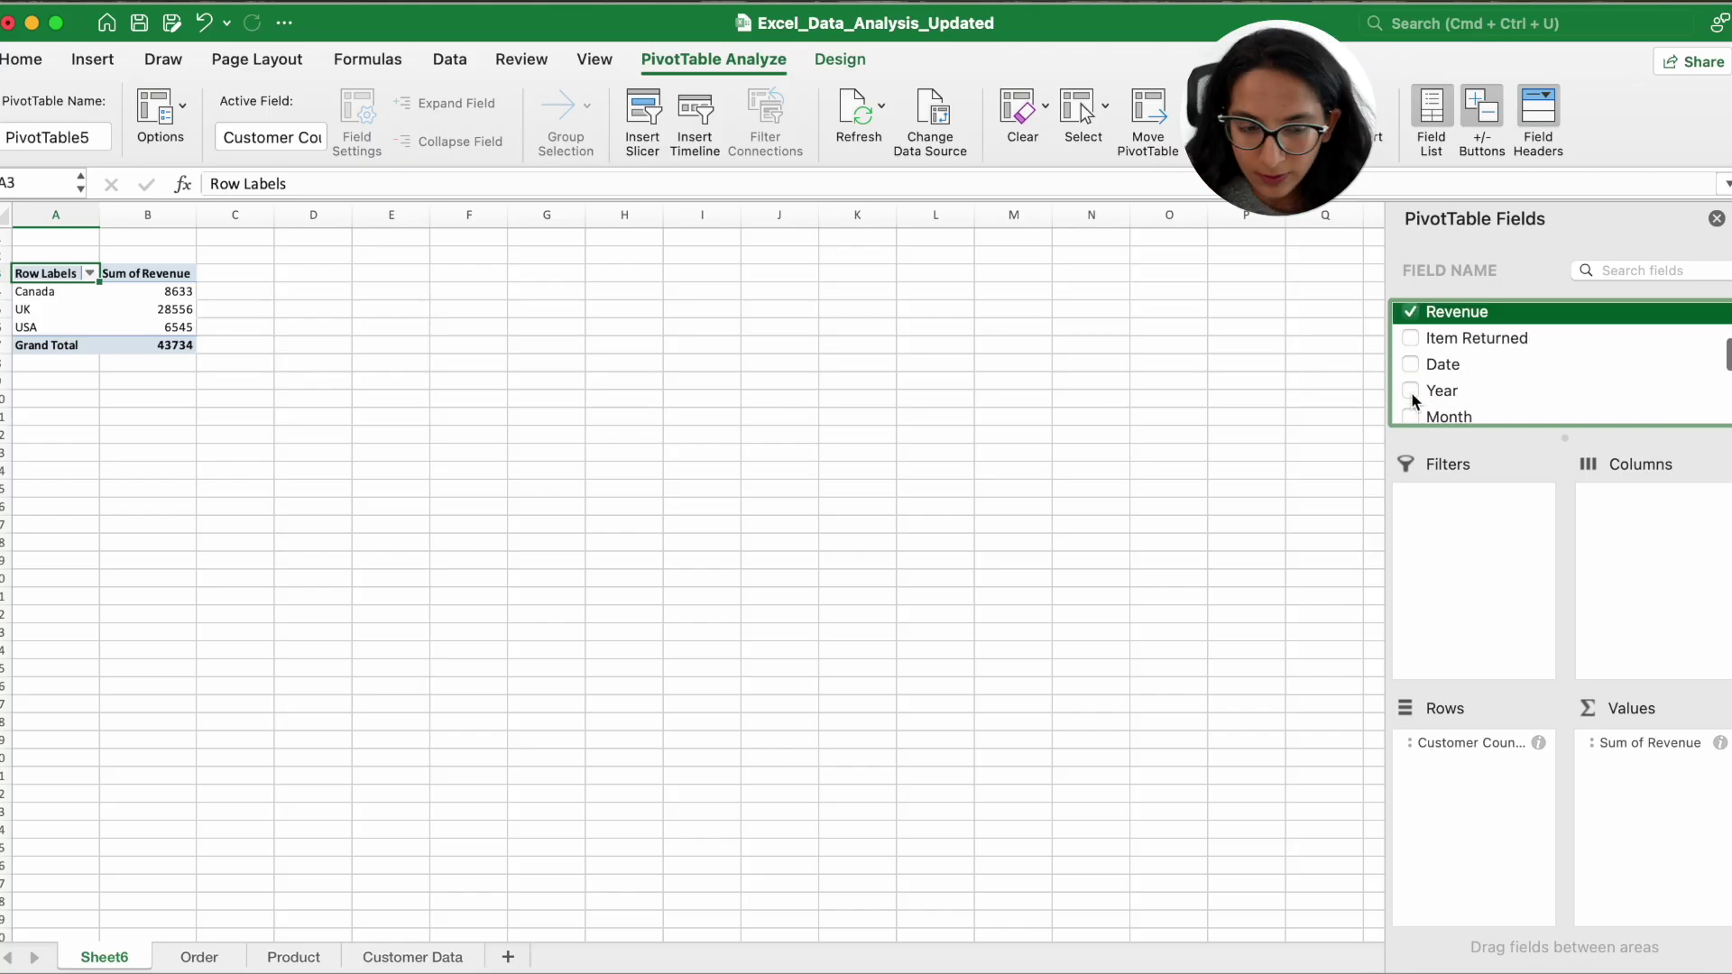
{"action": "left_click_drag", "start_coordinate": [1454, 396], "coordinate": [1643, 512]}
Select the Canada and UK row labels, the UK 2025 revenue value, and the Row Labels header
{"action": "left_click", "coordinate": [74, 312]}
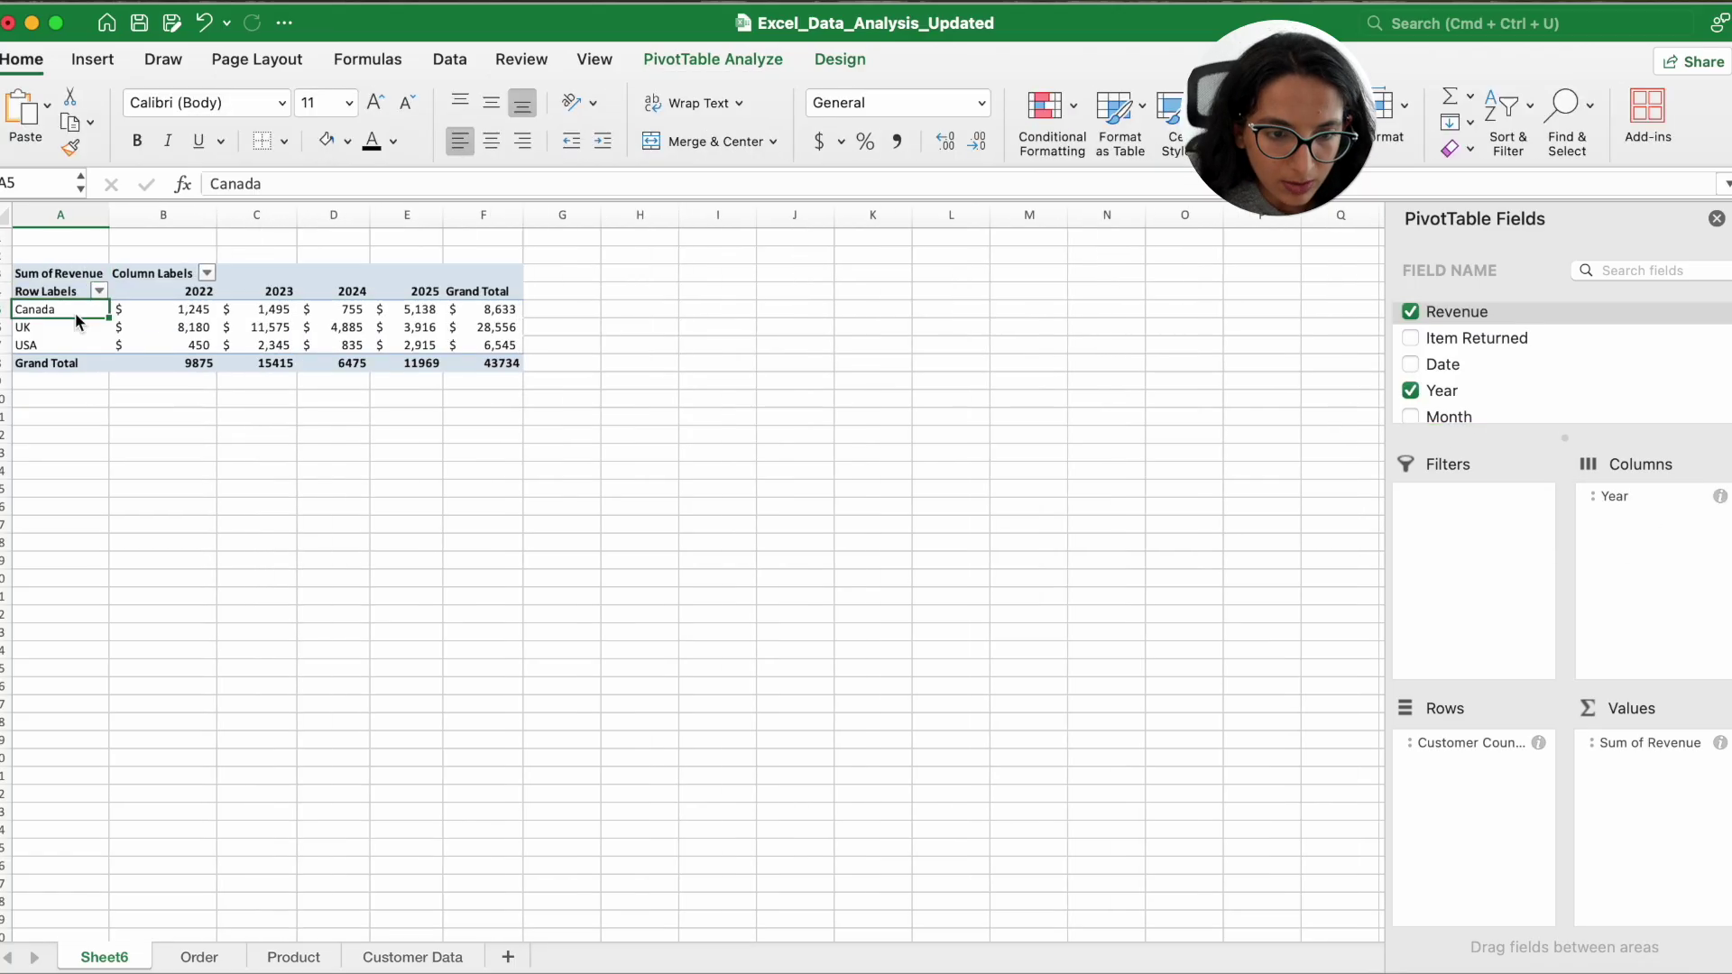
{"action": "left_click", "coordinate": [42, 330]}
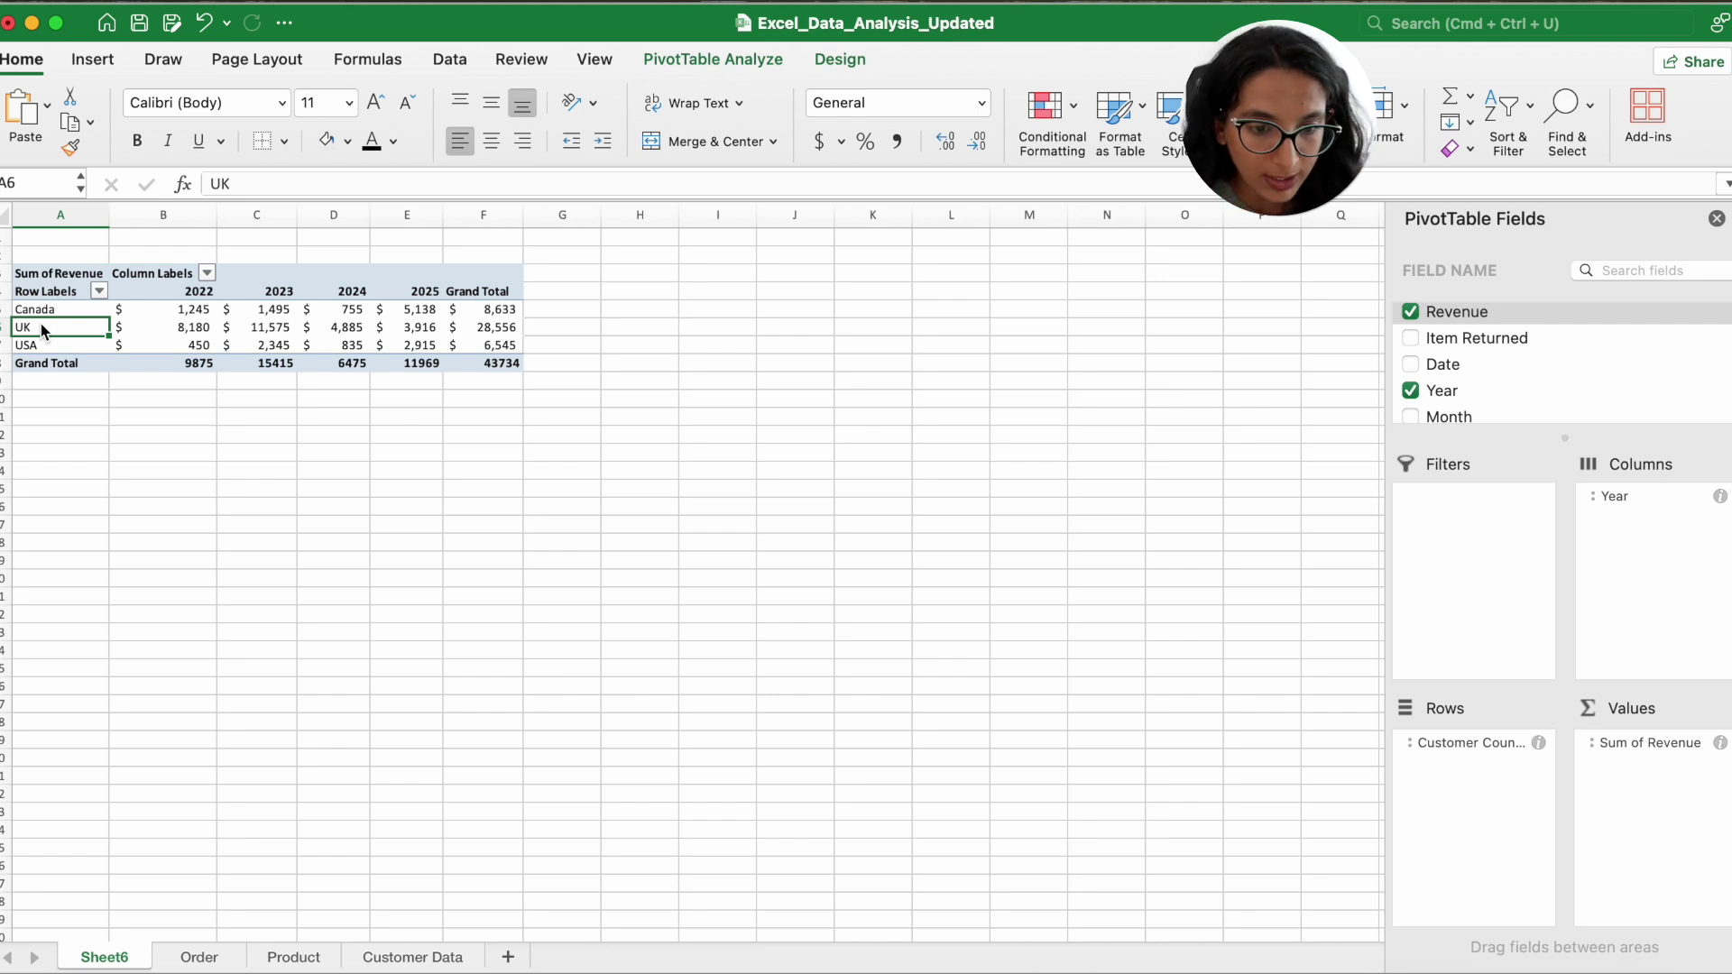
{"action": "left_click", "coordinate": [419, 328]}
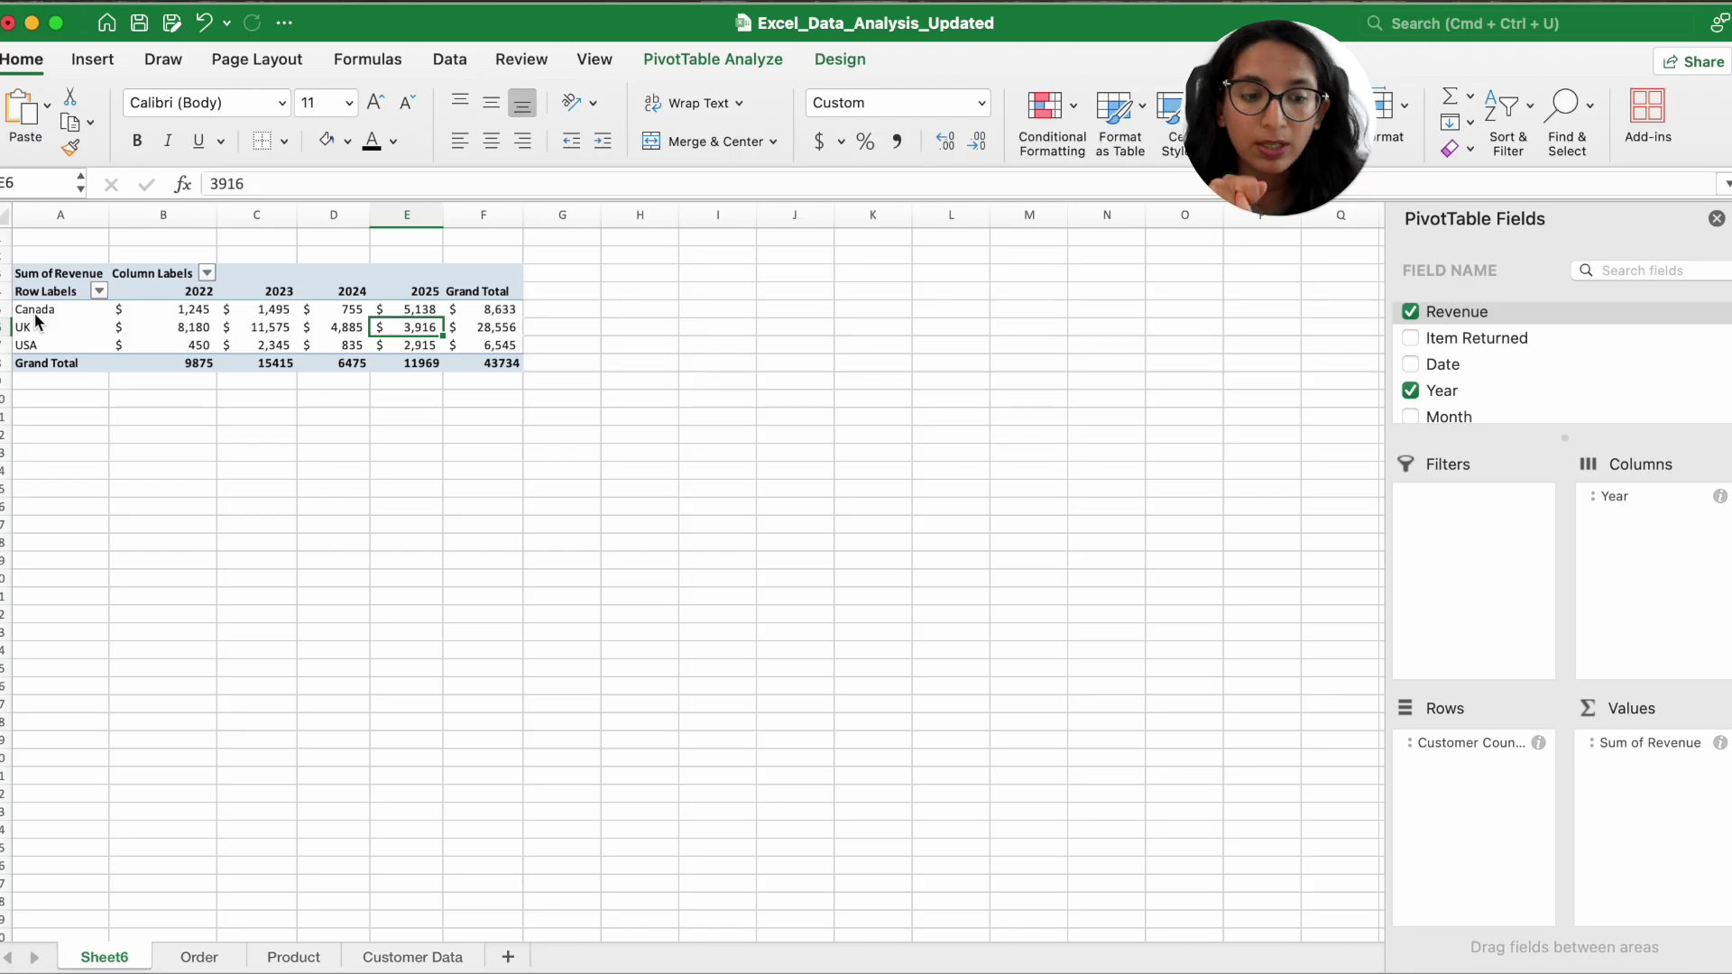
{"action": "left_click", "coordinate": [47, 290]}
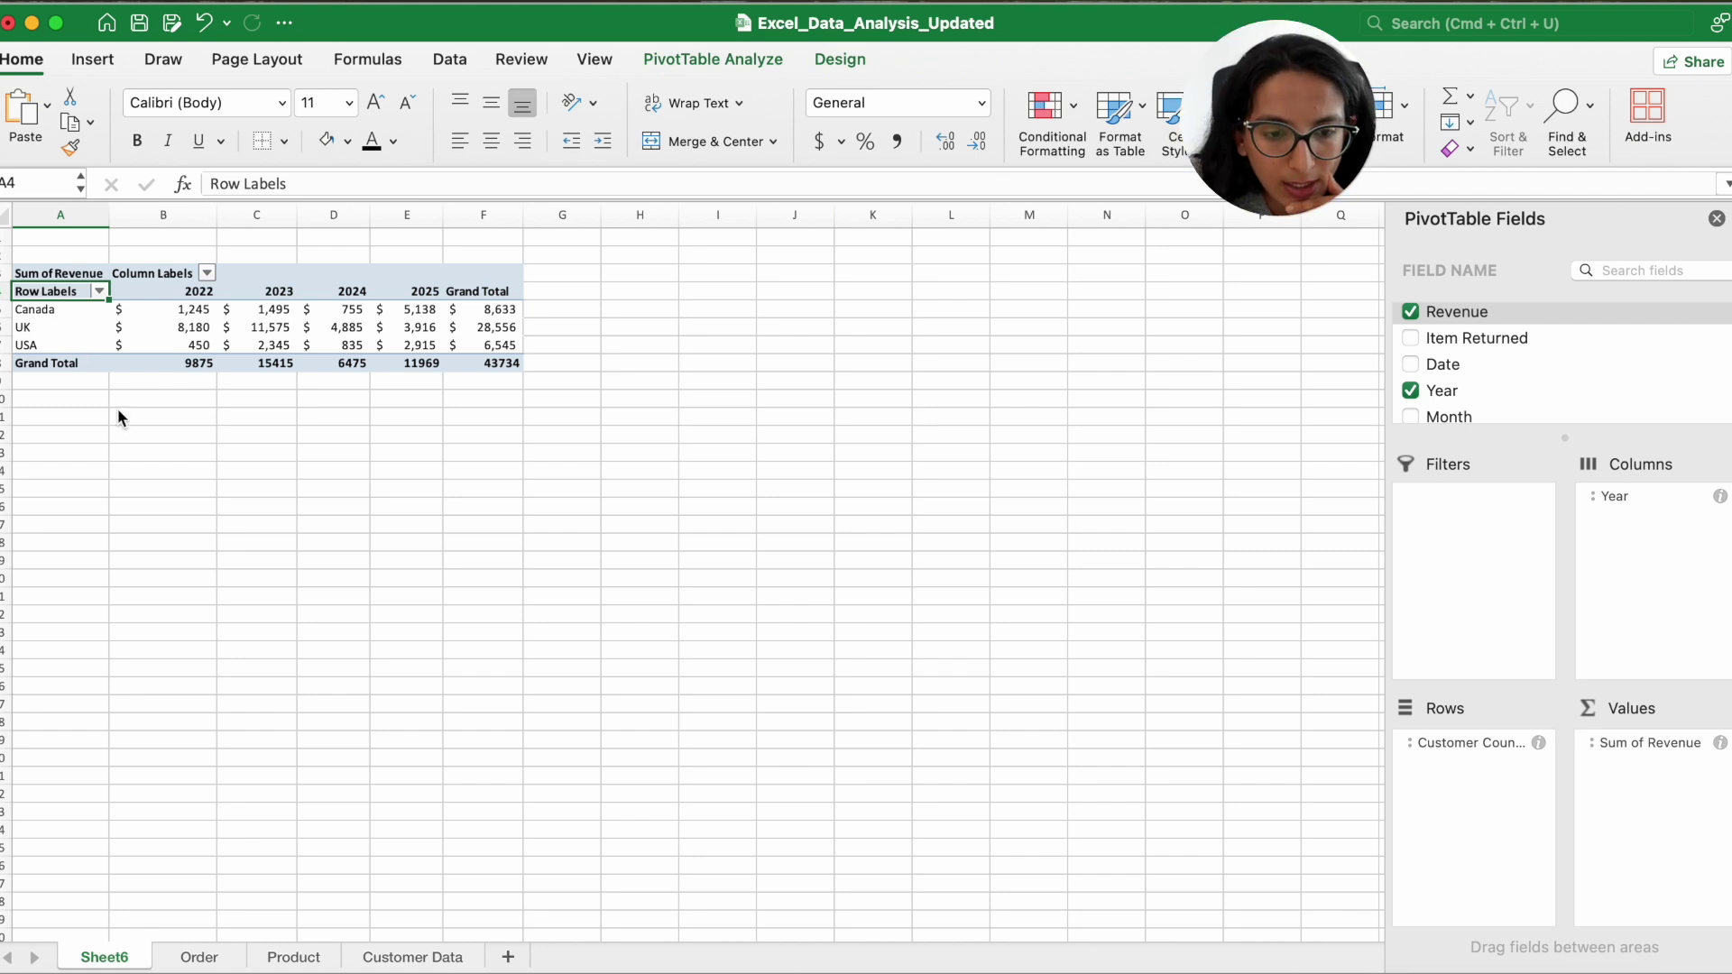
Add Product Name under each country in Rows and remove Year from the Columns area
{"action": "scroll", "coordinate": [1451, 397], "scroll_direction": "down", "scroll_amount": 5}
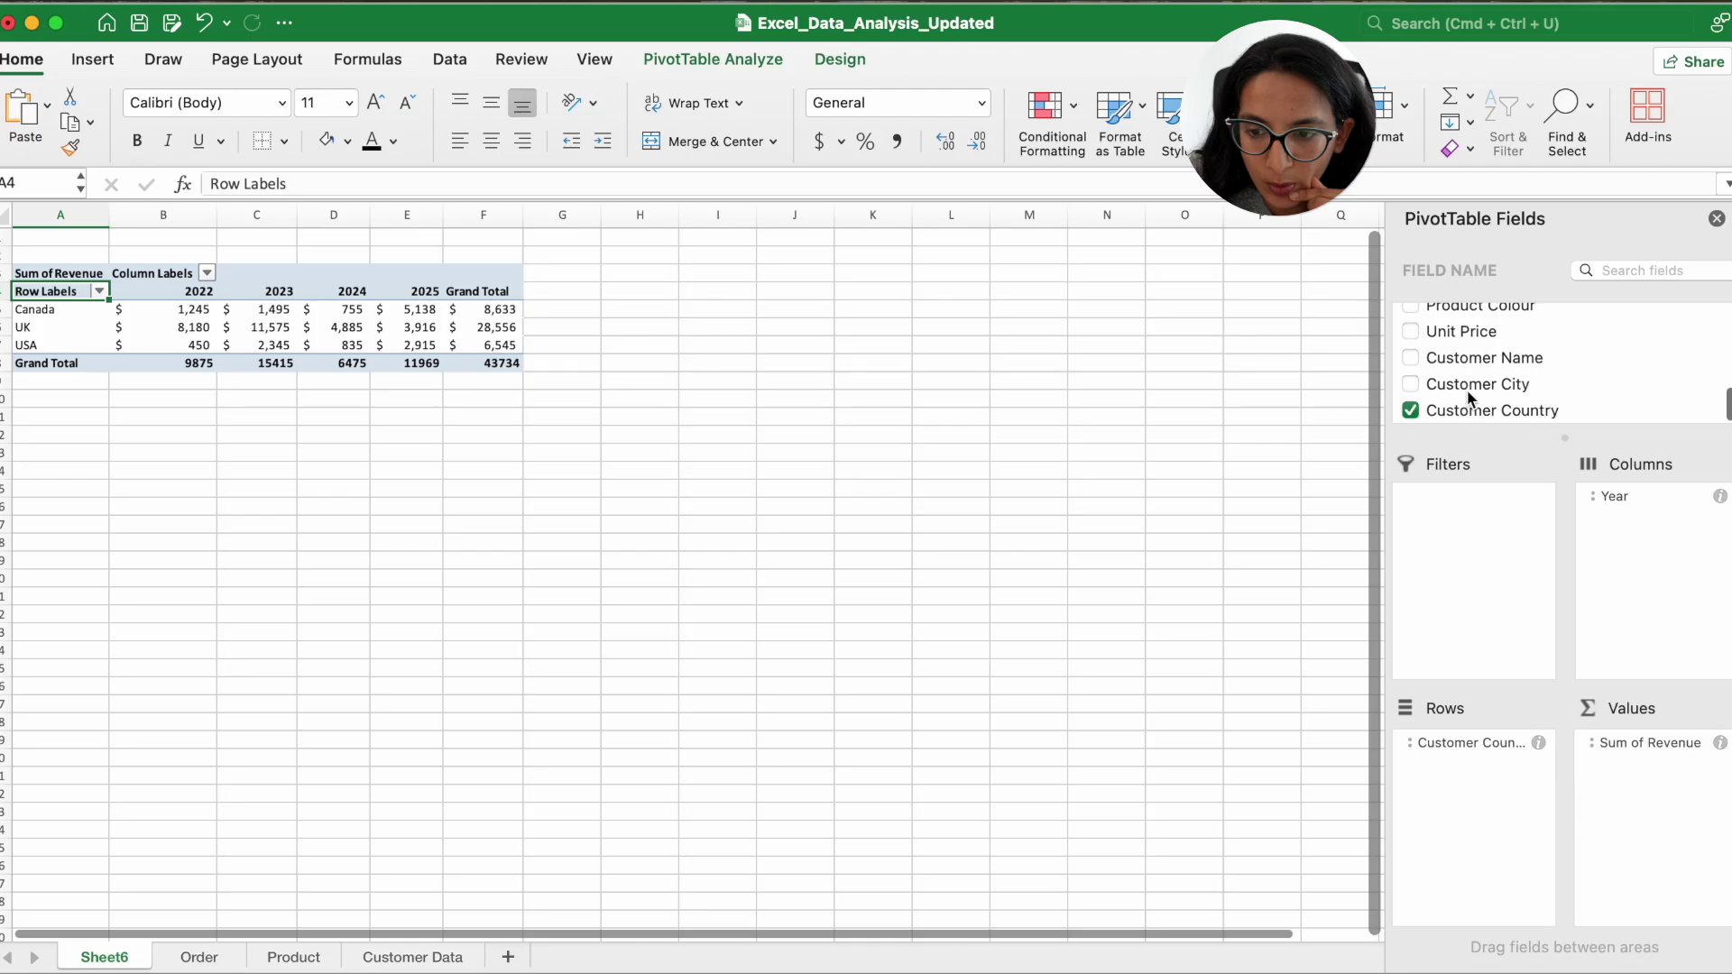
{"action": "scroll", "coordinate": [1459, 371], "scroll_direction": "up", "scroll_amount": 1}
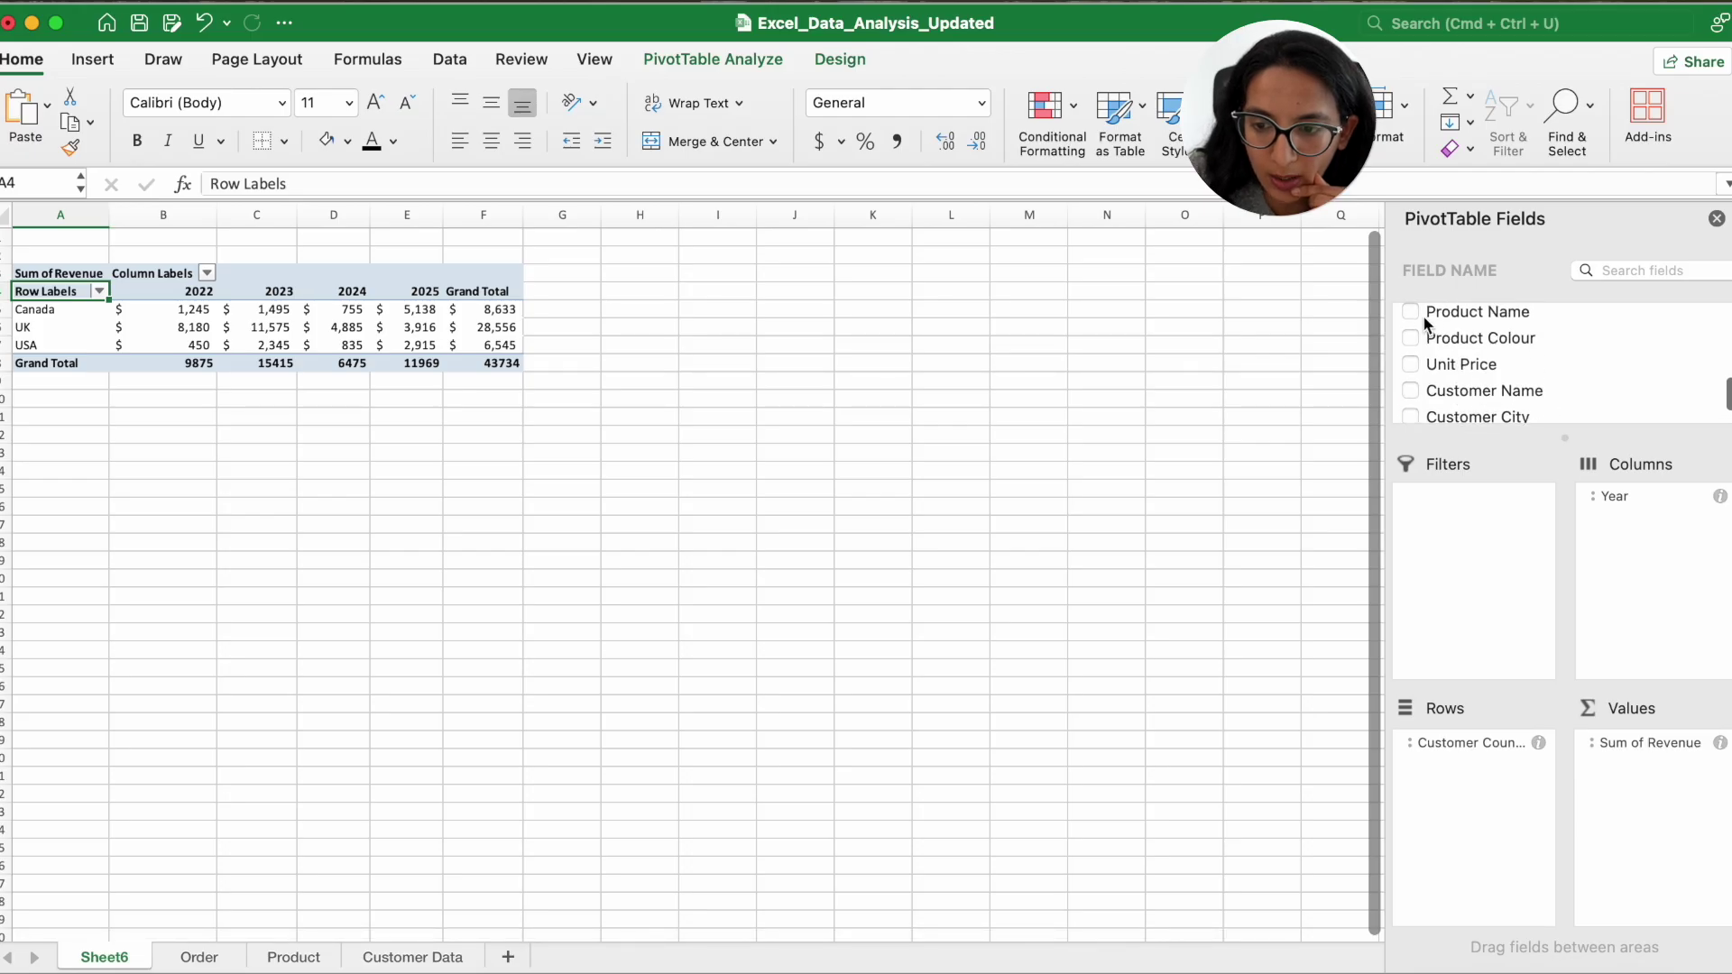
{"action": "left_click_drag", "start_coordinate": [1441, 323], "coordinate": [1487, 769]}
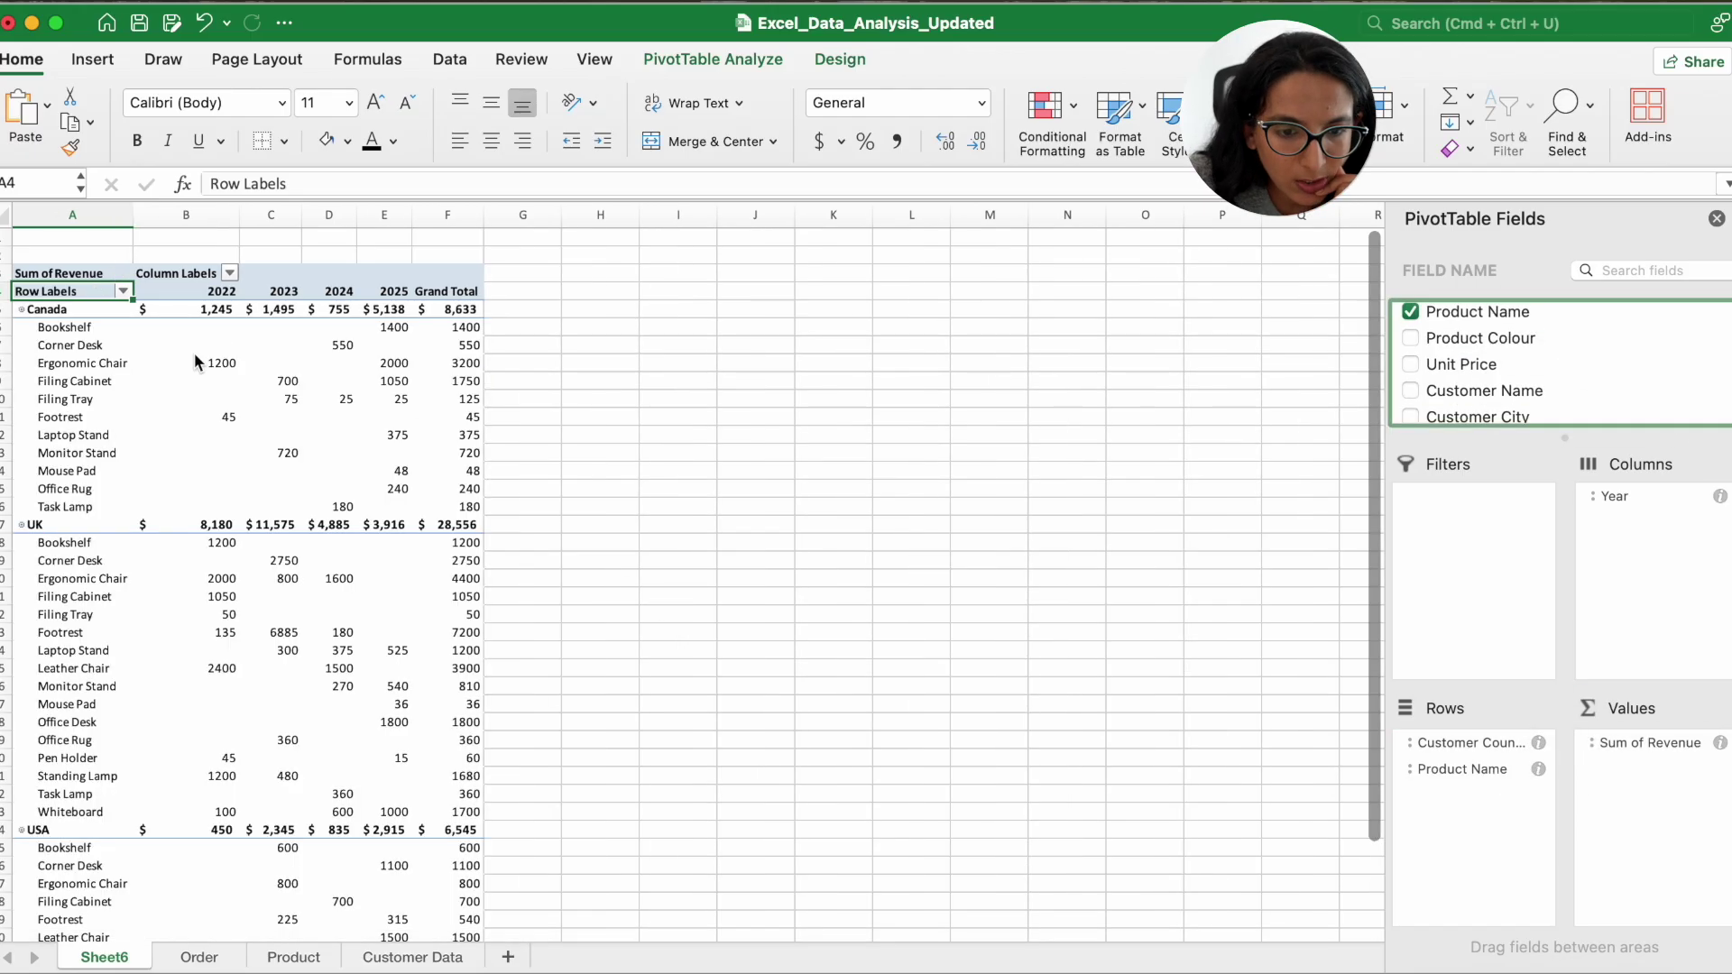
{"action": "left_click", "coordinate": [450, 58]}
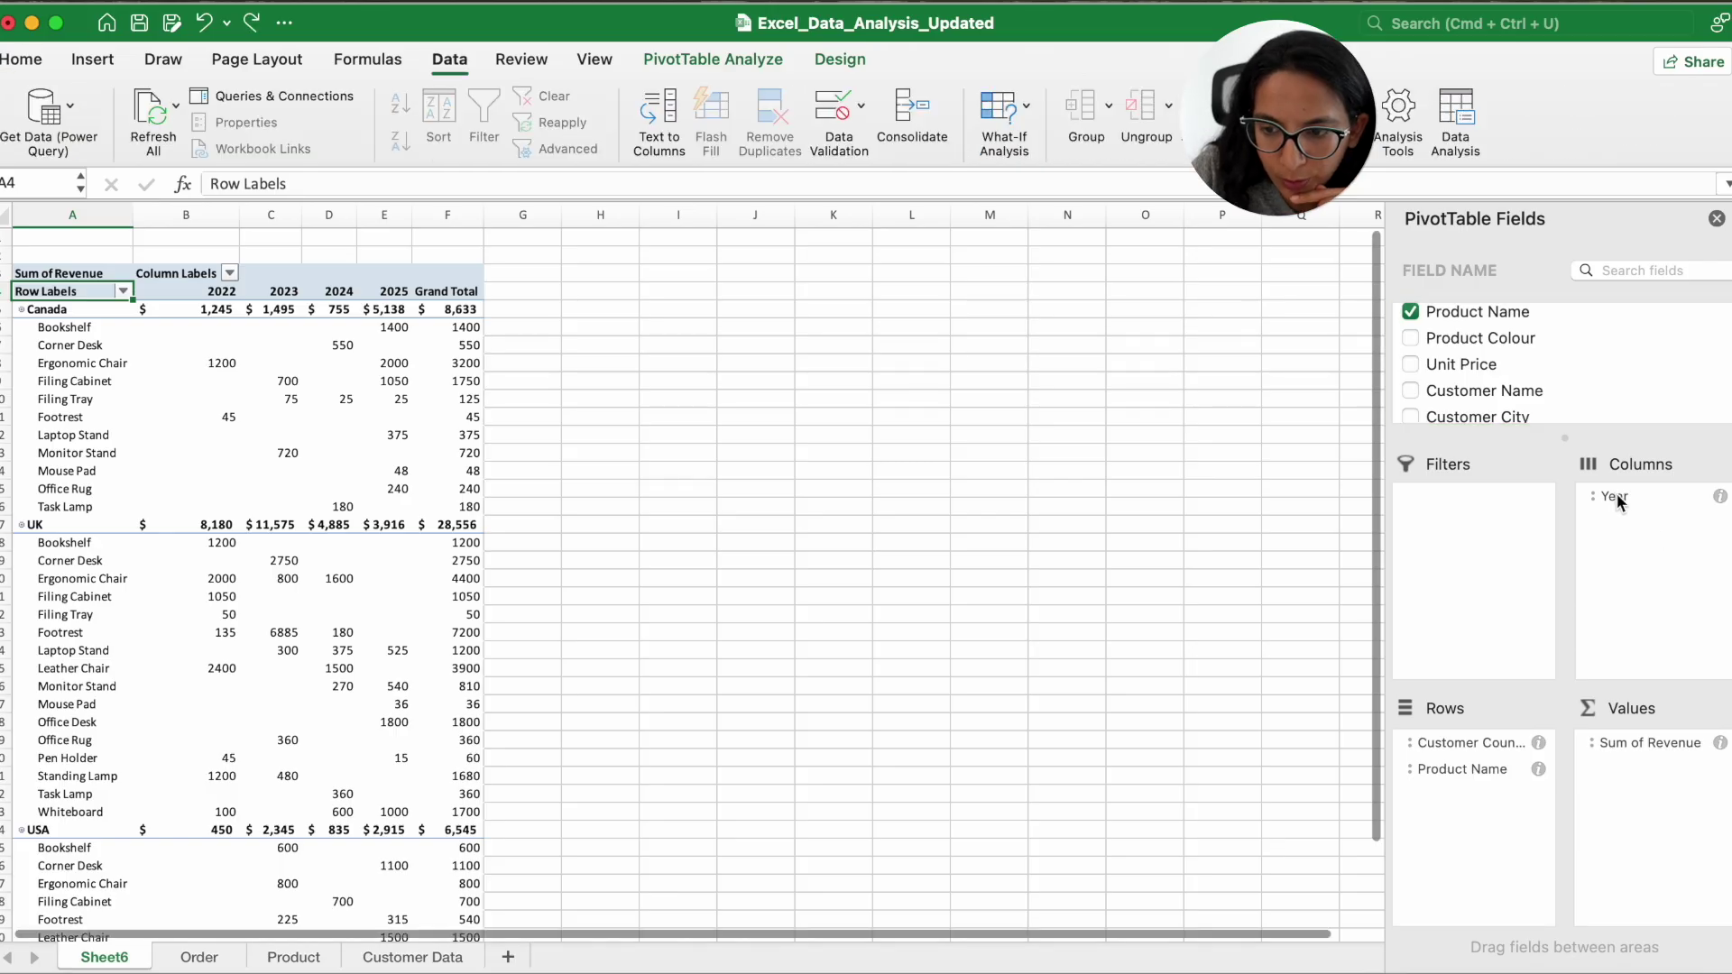
{"action": "left_click_drag", "start_coordinate": [1616, 494], "coordinate": [901, 712]}
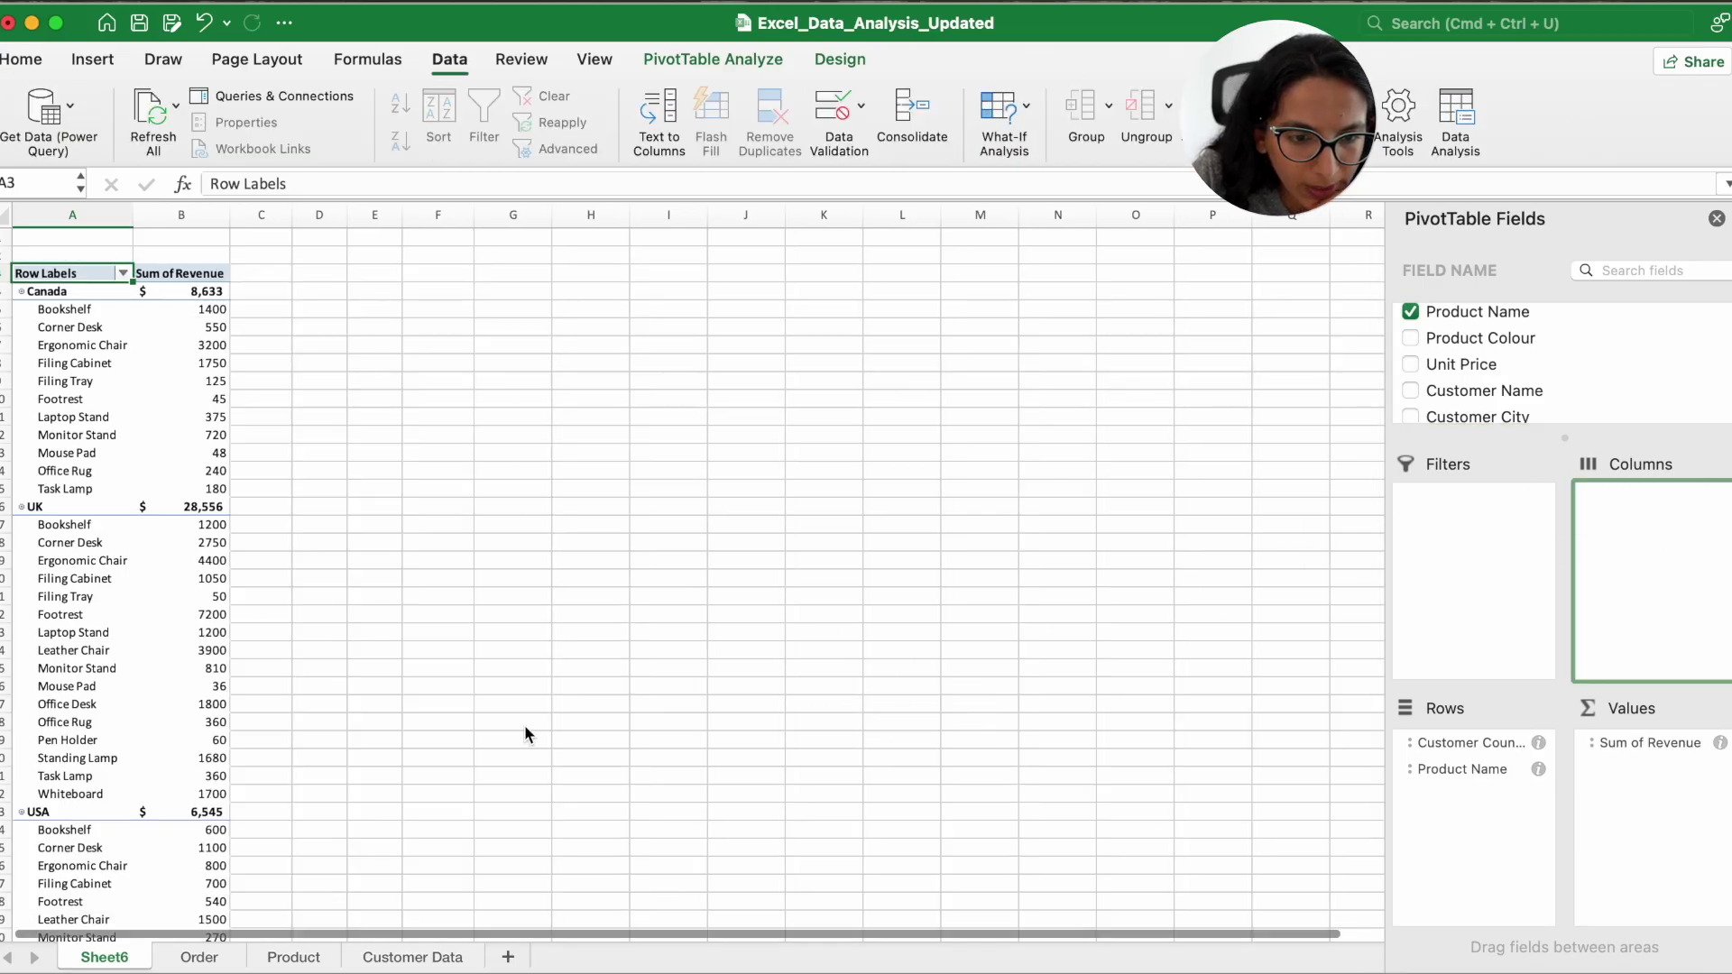
Sort customer countries by Sum of Revenue, descending
{"action": "left_click", "coordinate": [122, 272]}
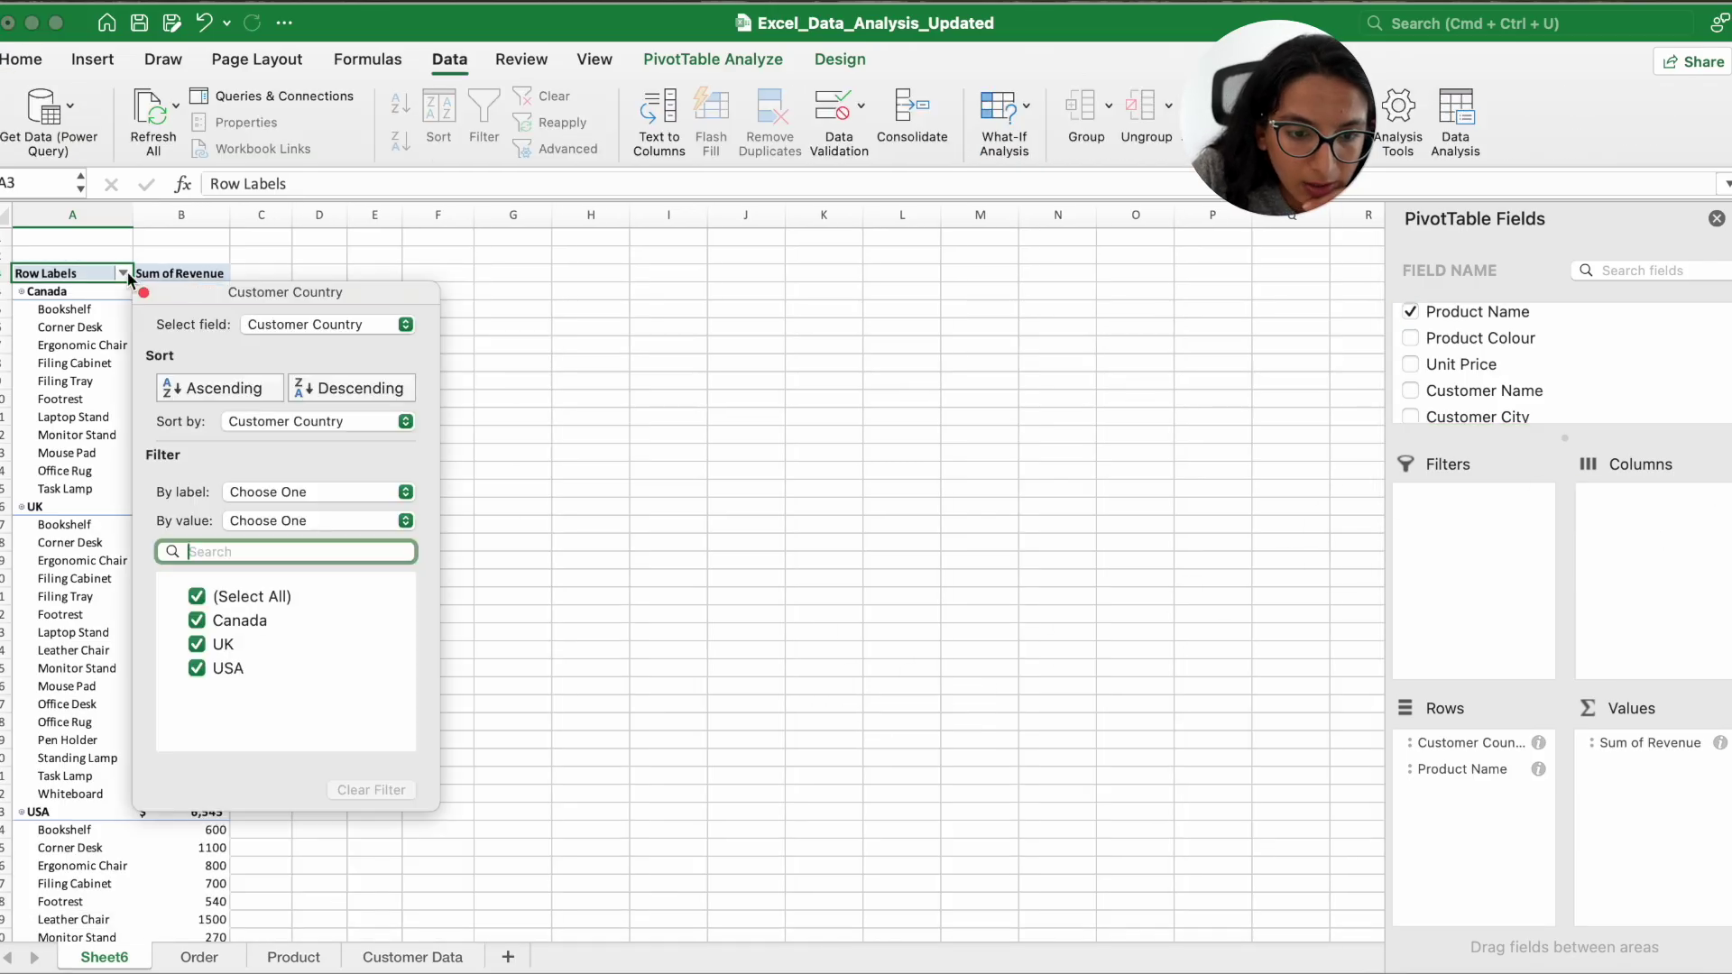
{"action": "left_click", "coordinate": [313, 422]}
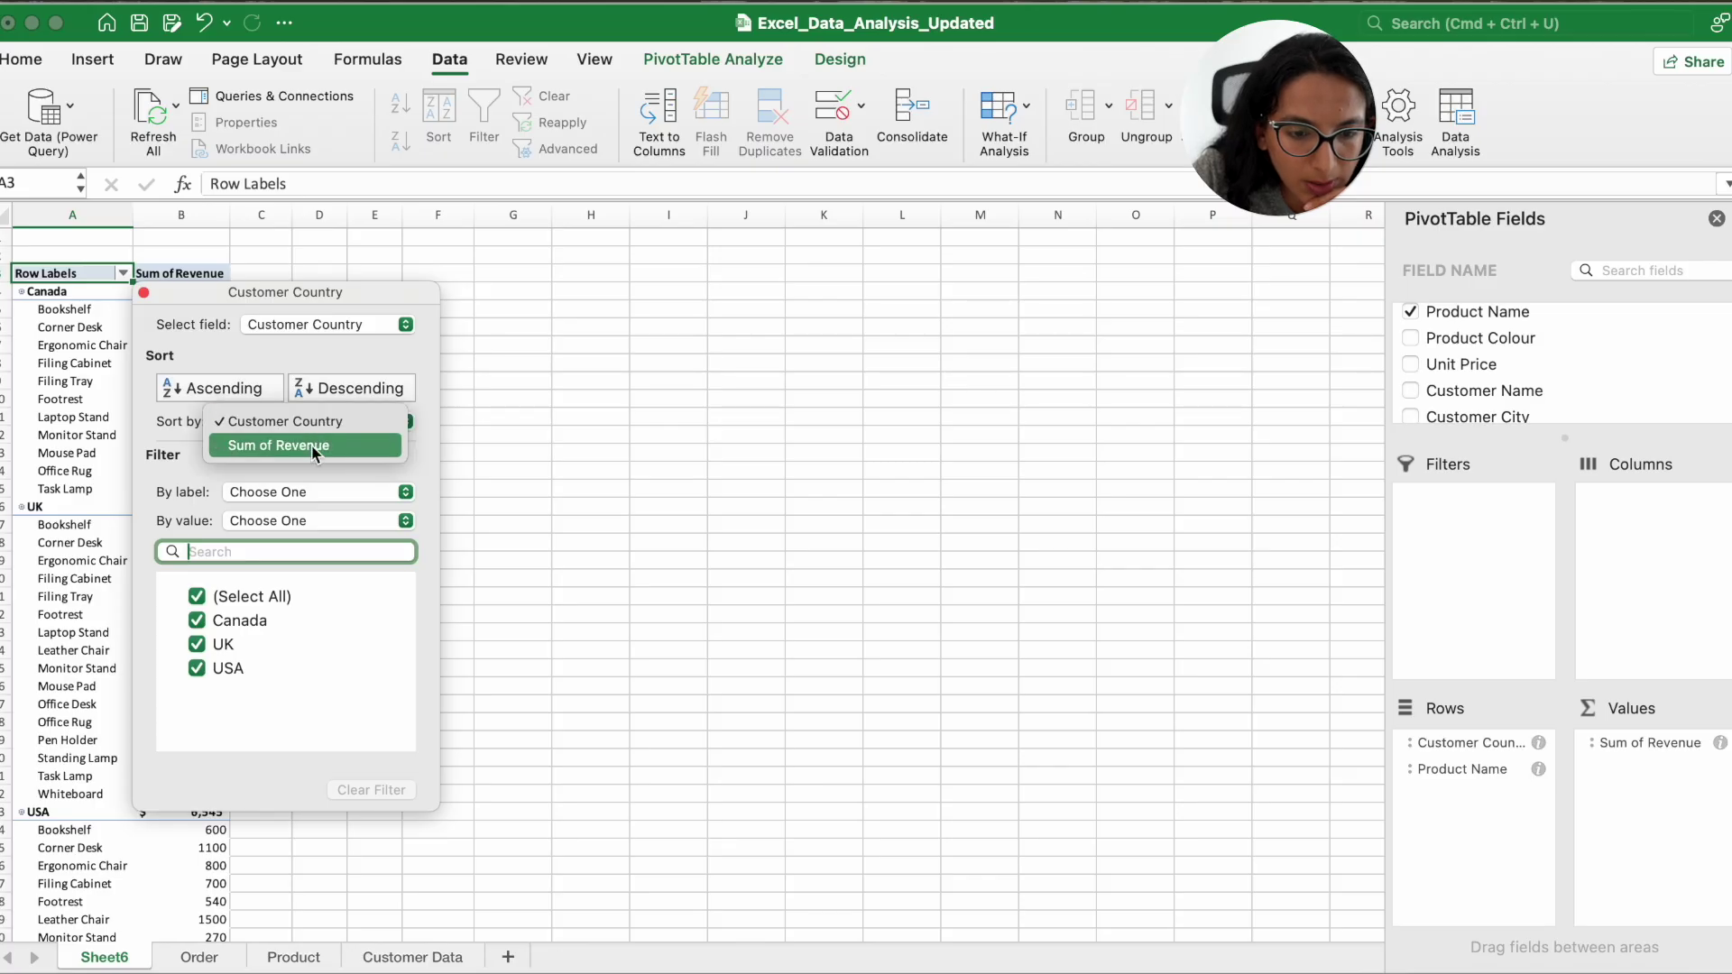
{"action": "left_click", "coordinate": [311, 446]}
{"action": "left_click", "coordinate": [354, 387]}
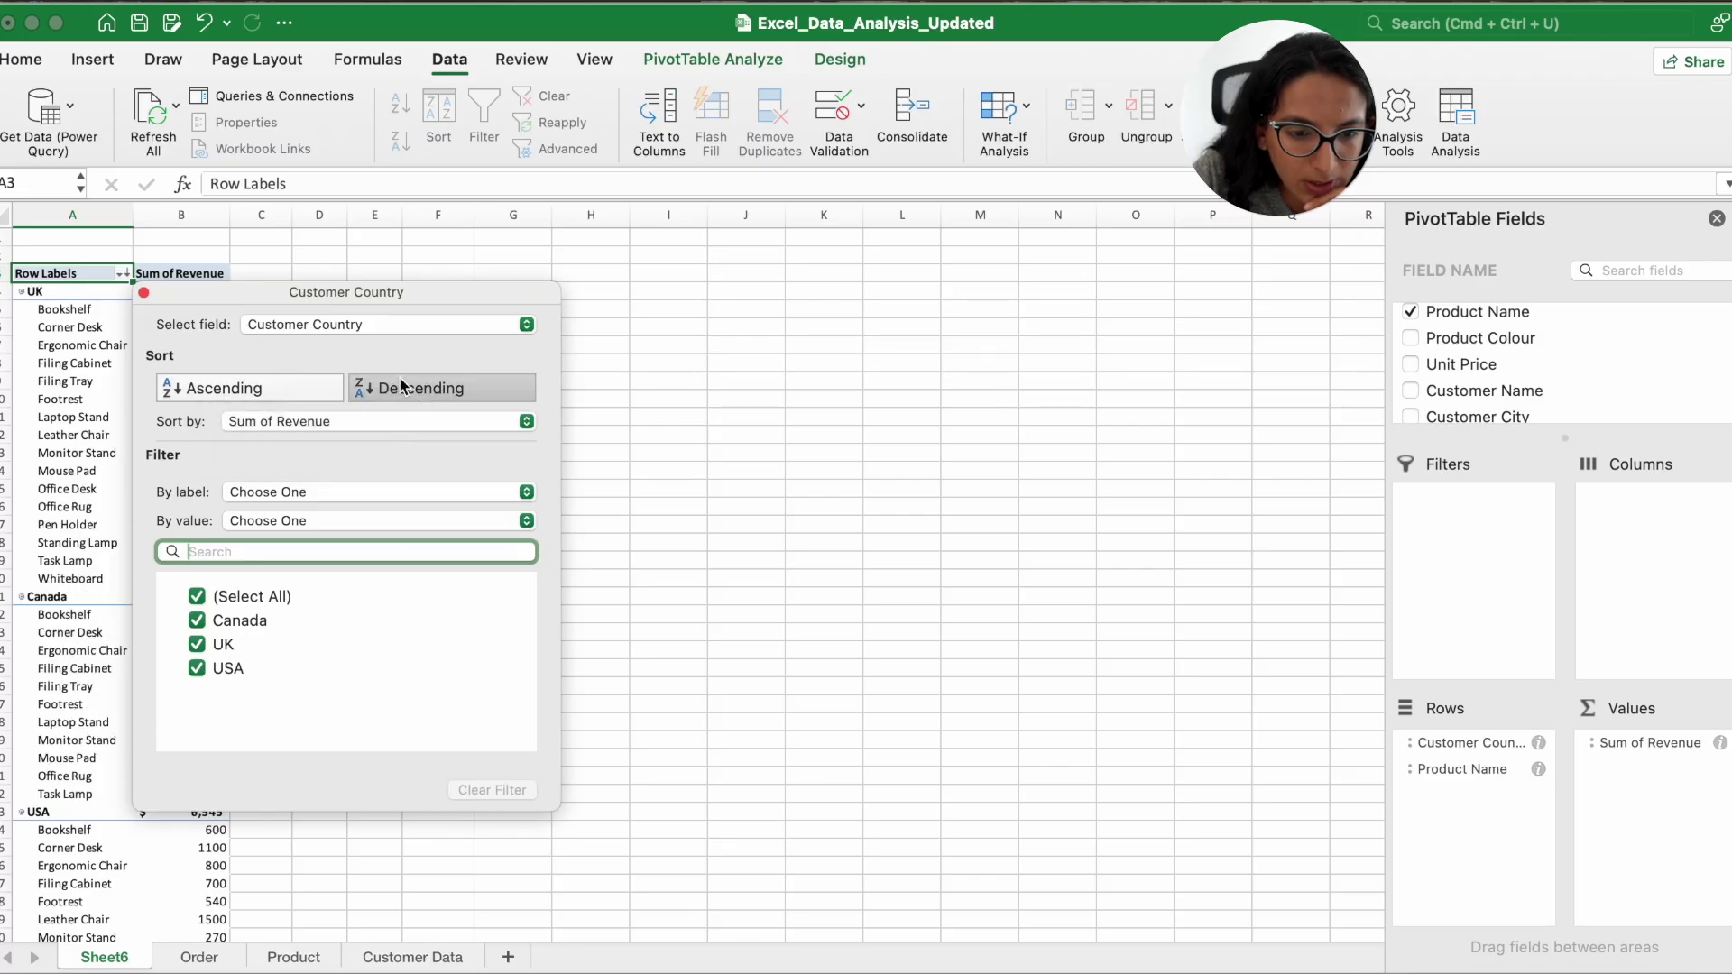
Sort each country's products by Sum of Revenue, descending, then select the Standing Lamp row
{"action": "left_click", "coordinate": [312, 324]}
{"action": "left_click", "coordinate": [316, 343]}
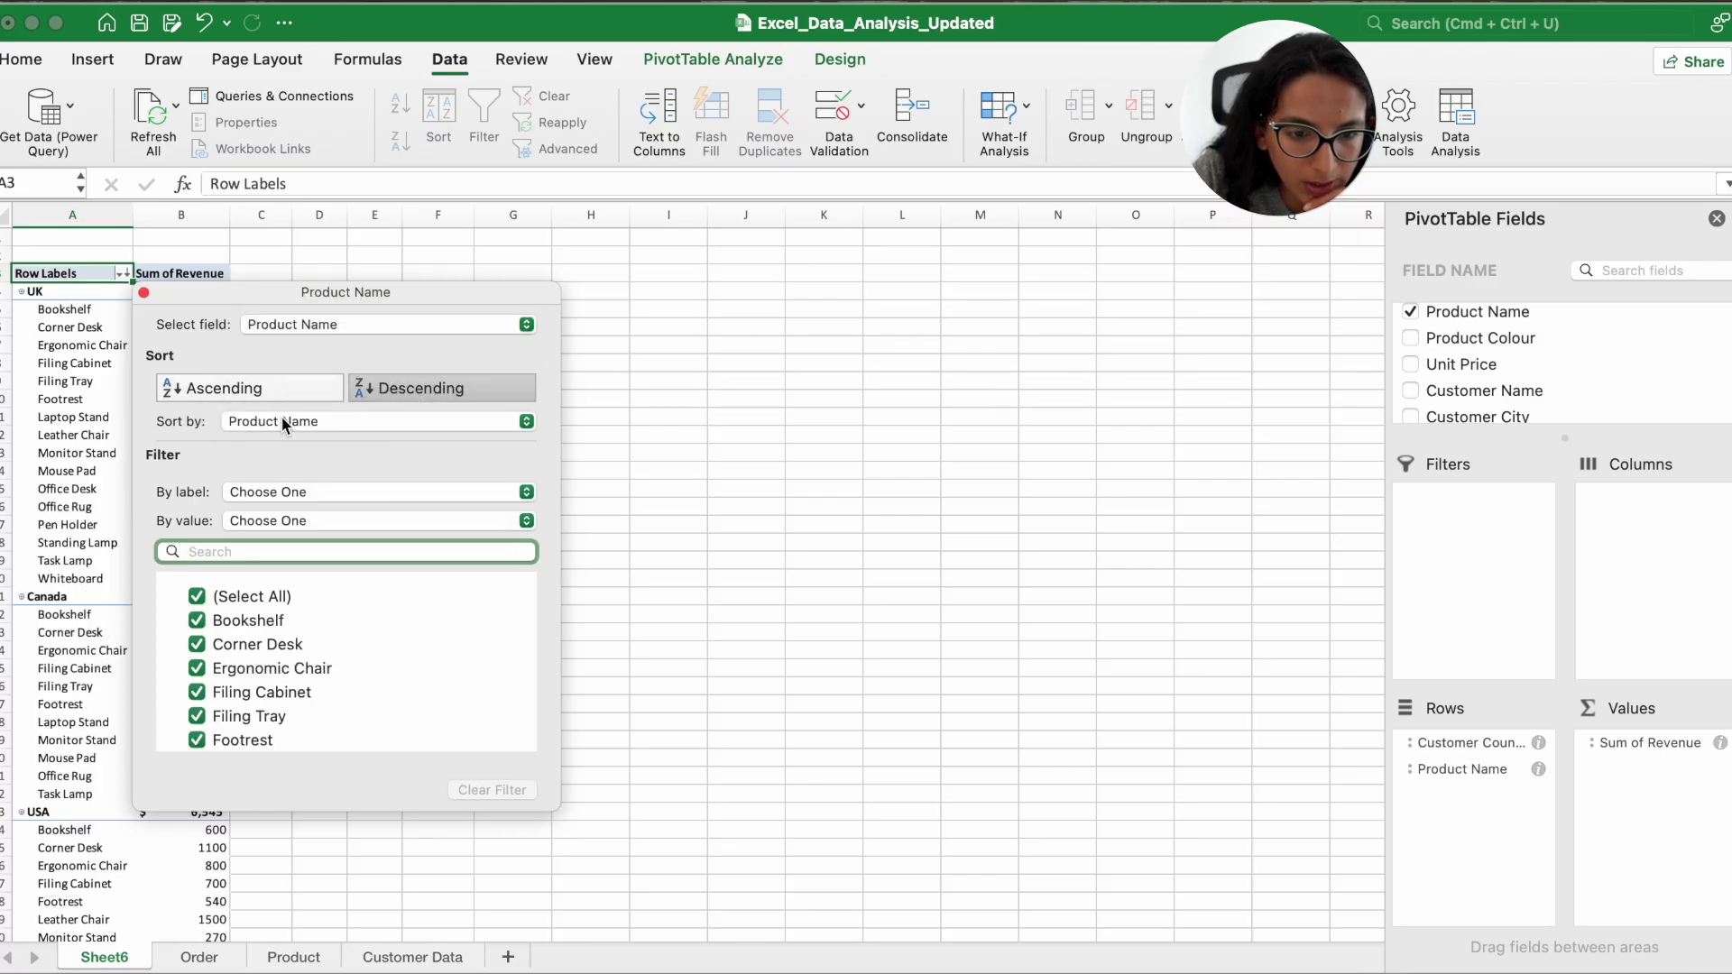
{"action": "left_click", "coordinate": [307, 421]}
{"action": "left_click", "coordinate": [307, 445]}
{"action": "left_click", "coordinate": [407, 400]}
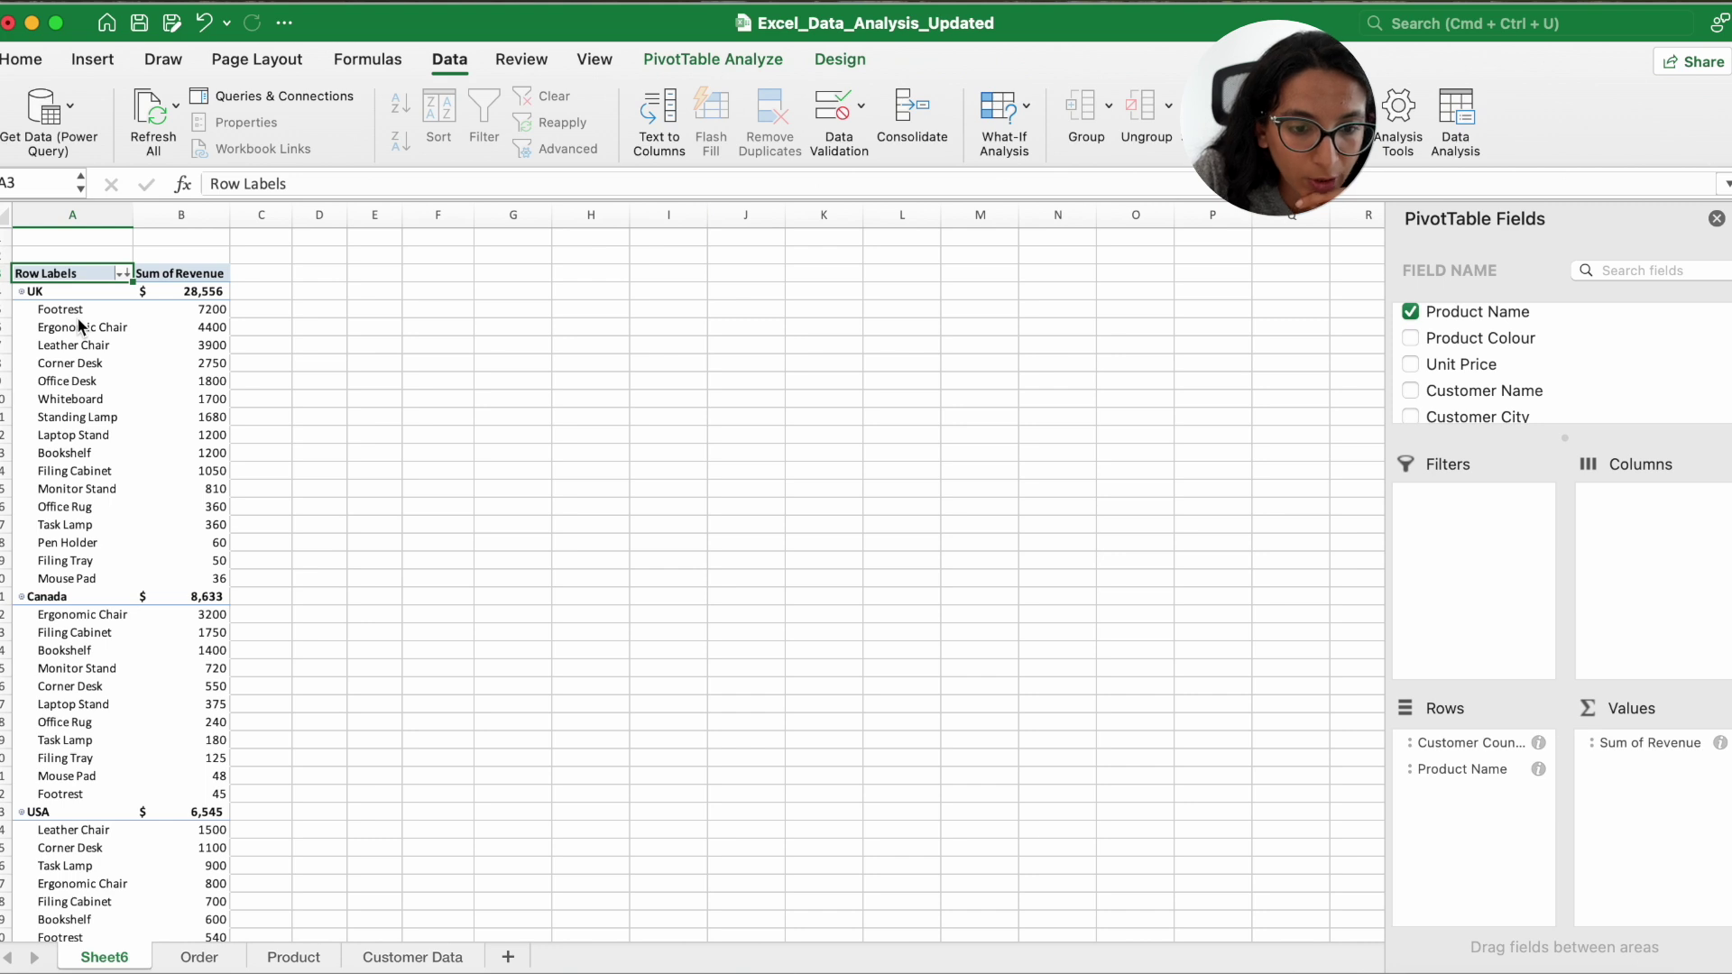
{"action": "left_click", "coordinate": [78, 417]}
{"action": "left_click", "coordinate": [1412, 371]}
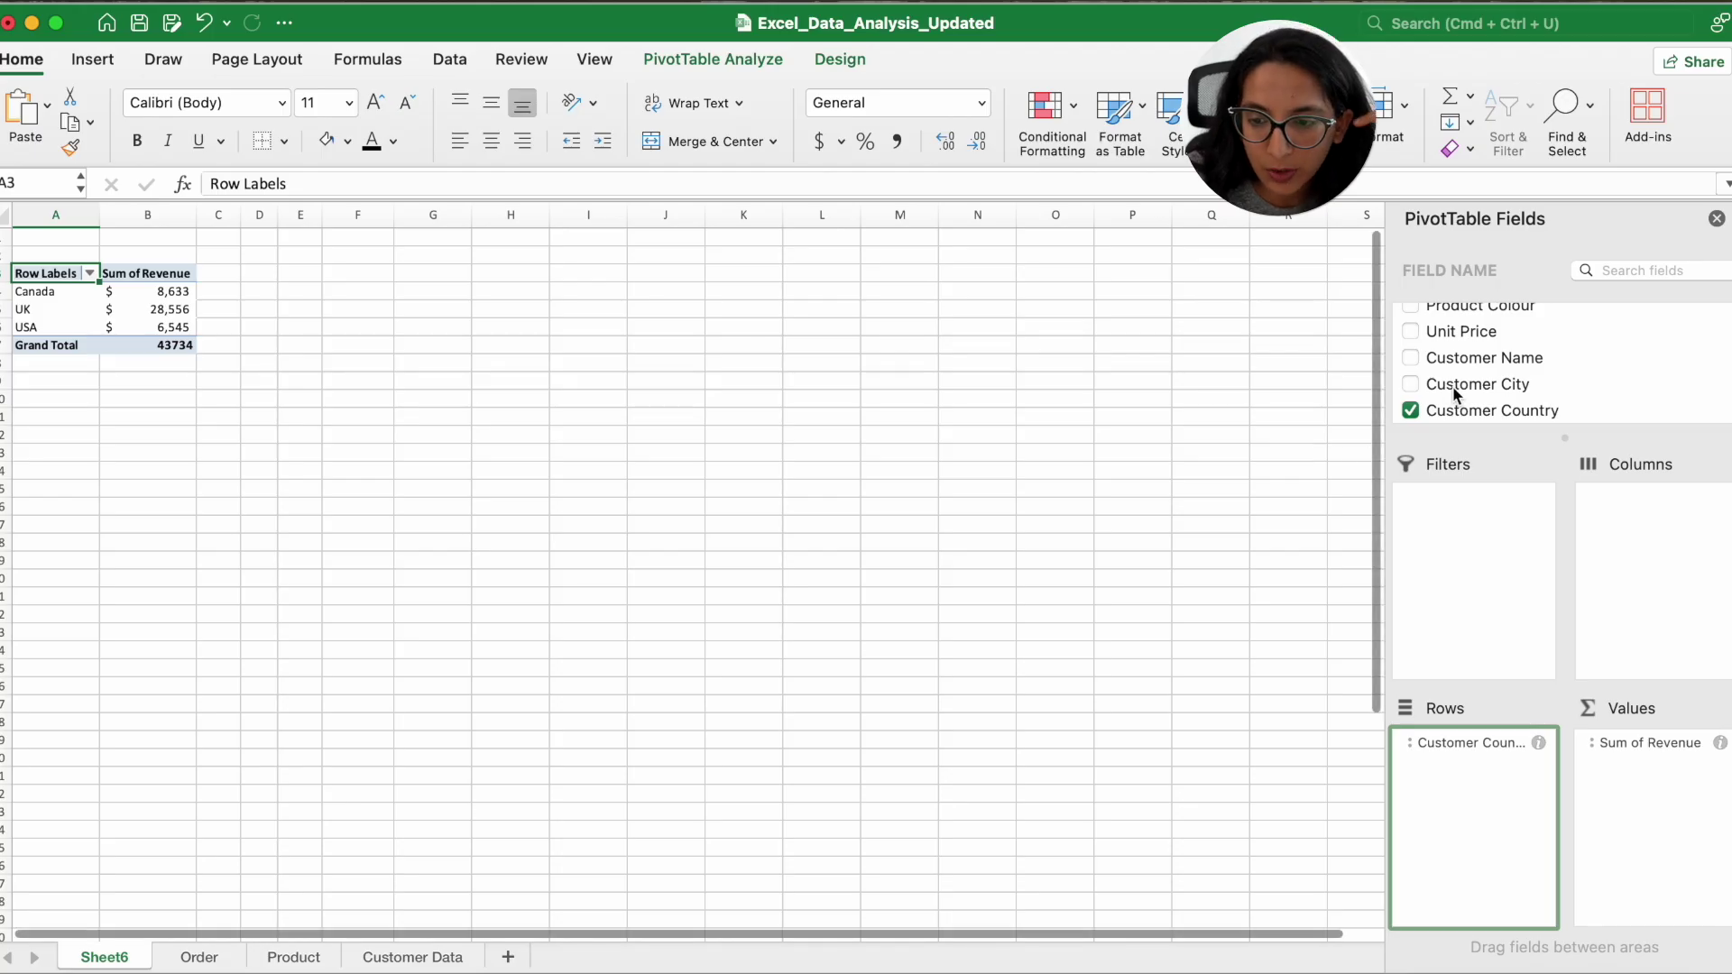
Add the customer city field to Rows so each country lists its cities' revenue
{"action": "left_click_drag", "start_coordinate": [1452, 386], "coordinate": [1480, 788]}
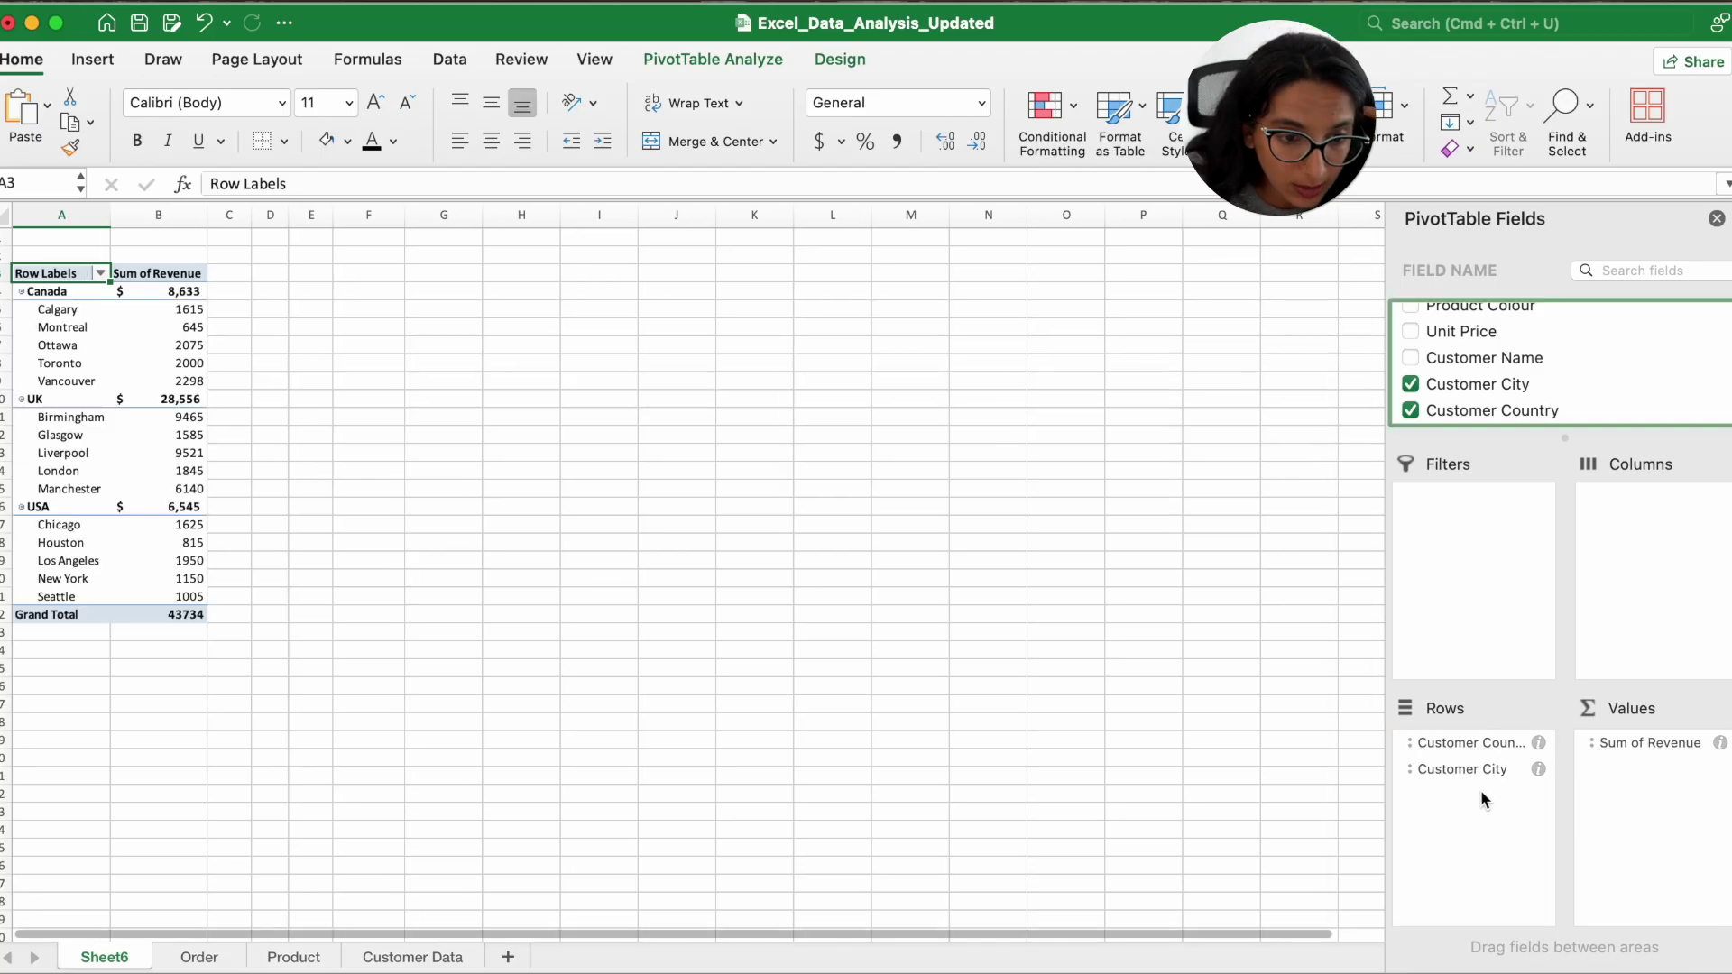